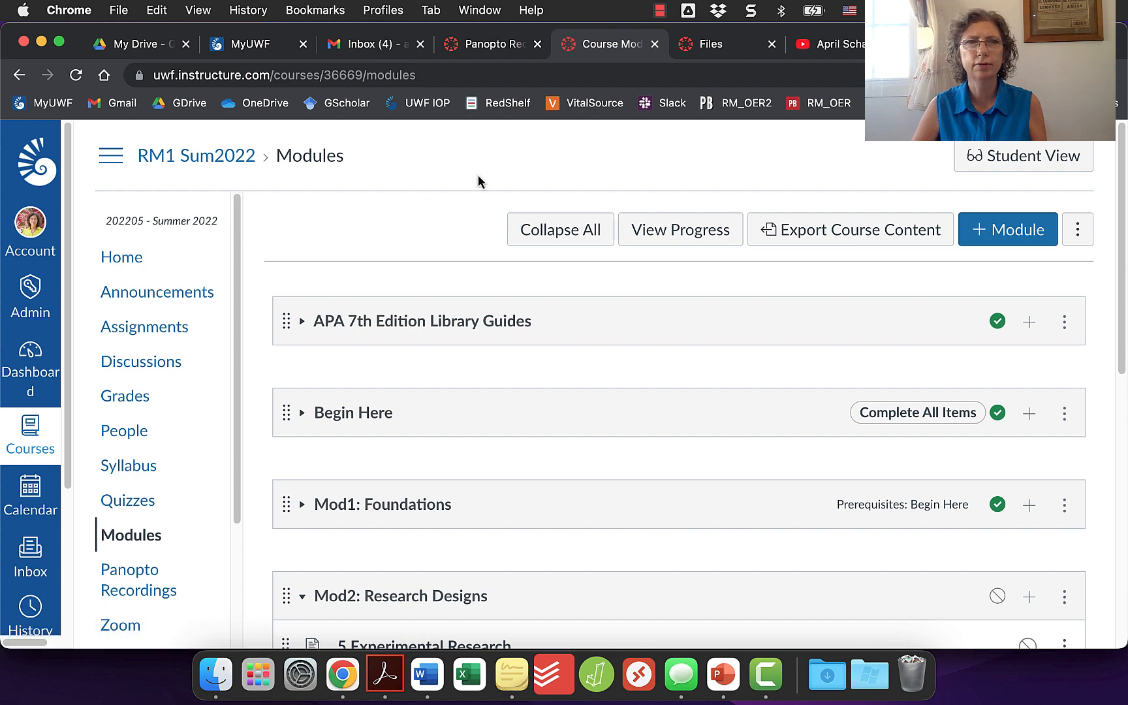
Open the Intro DataWork page from the Mod2: Research Designs module
scroll(1106, 277, down, 5)
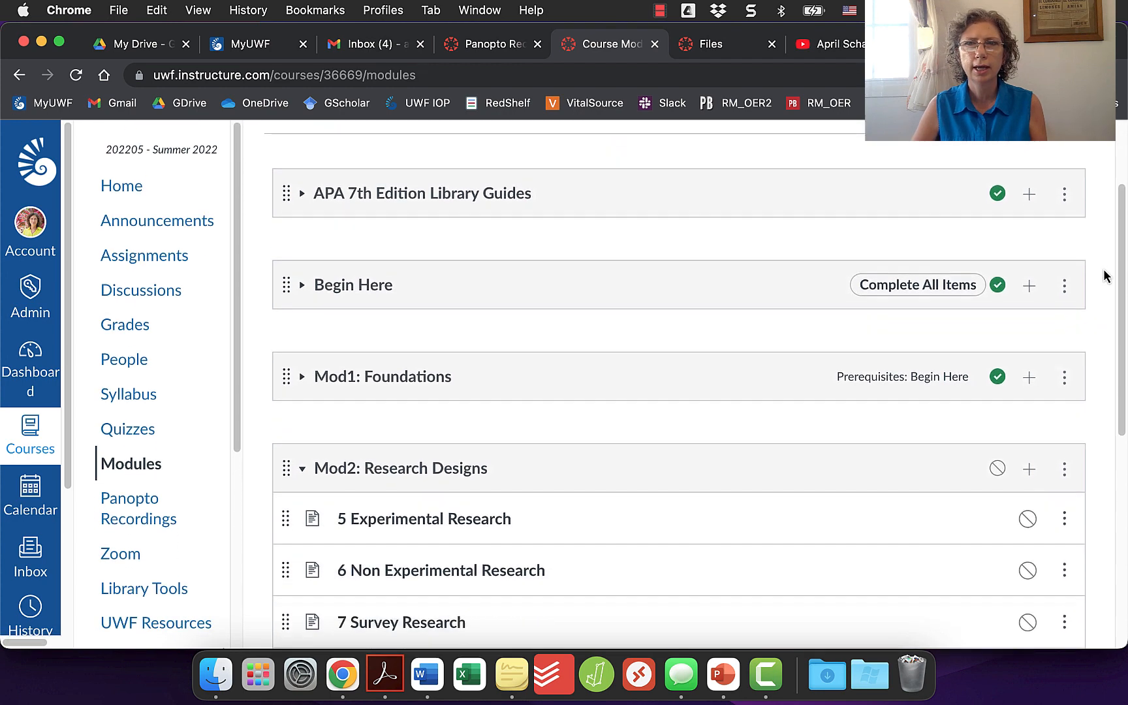
scroll(1105, 277, down, 5)
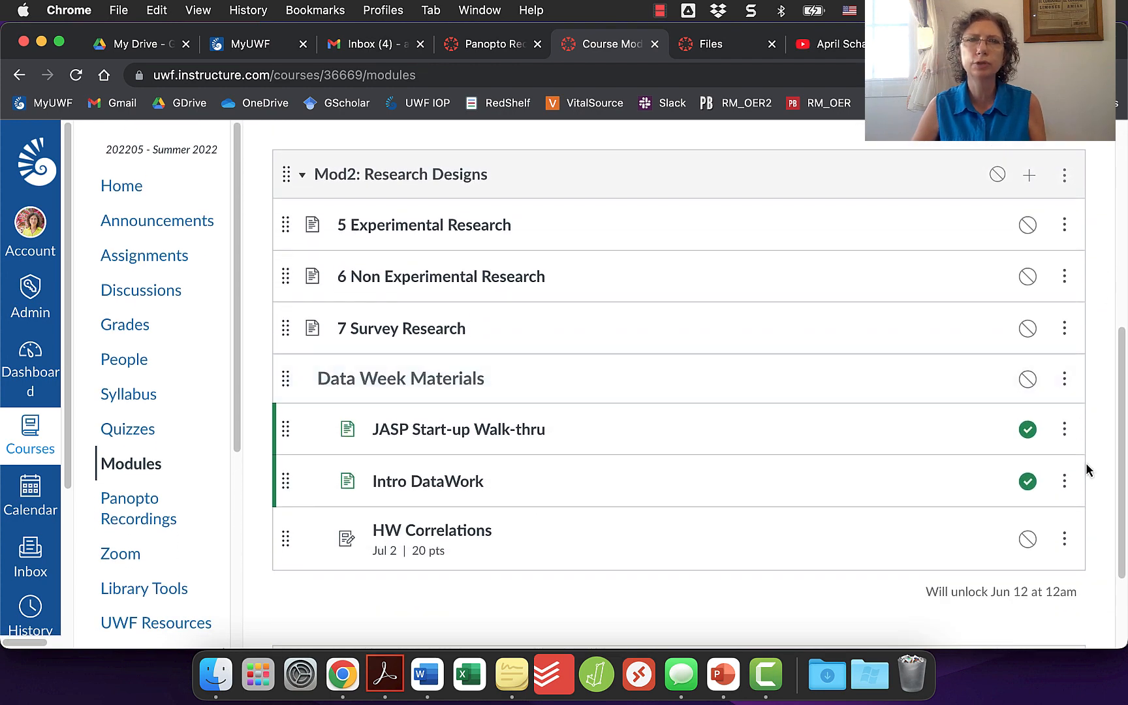
click(453, 483)
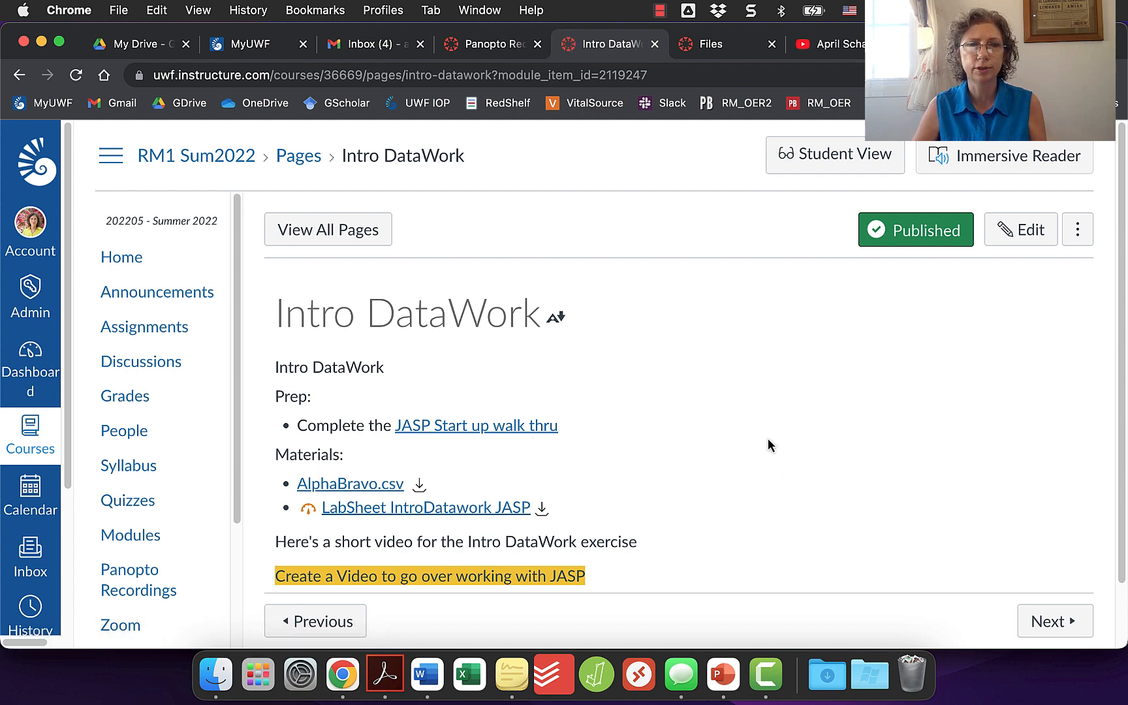
Download the LabSheet IntroDatawork JASP document and the AlphaBravo.csv file from the page's Materials list
scroll(788, 390, down, 2)
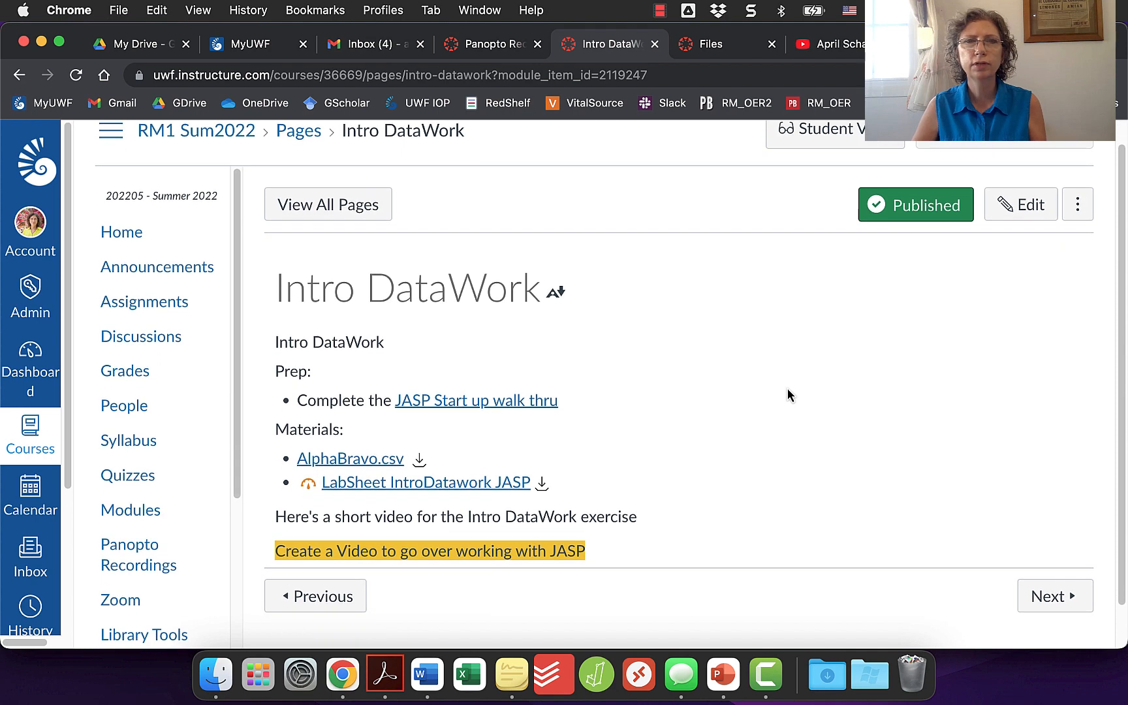
scroll(871, 428, down, 2)
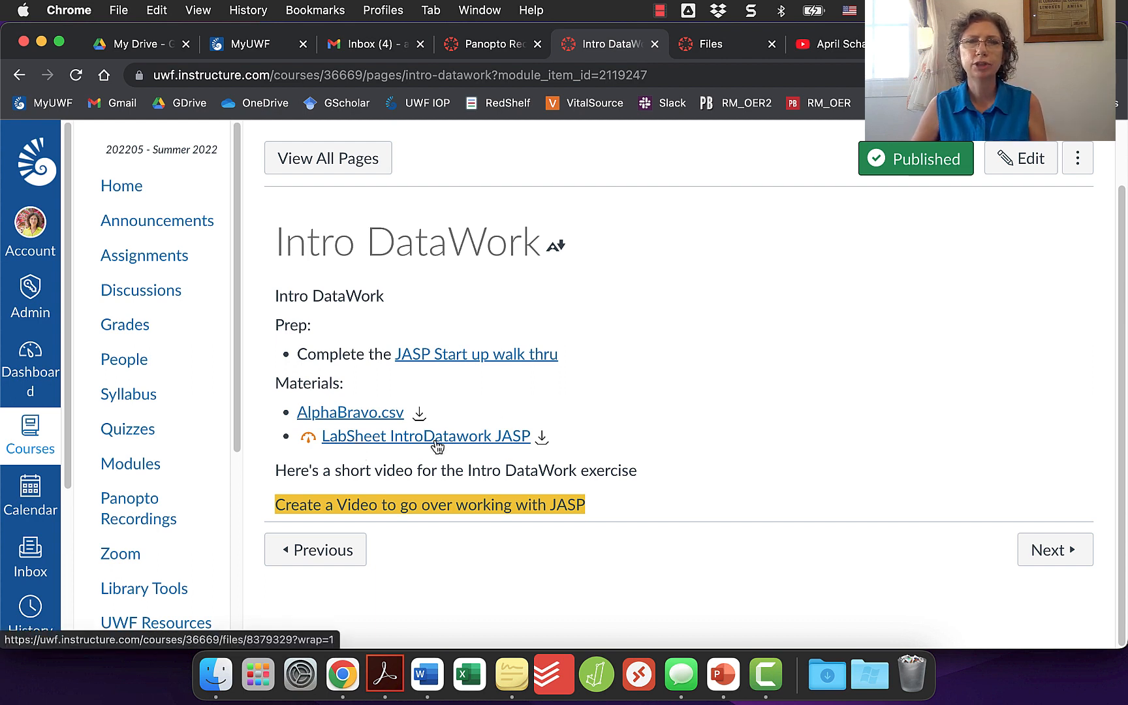
click(543, 439)
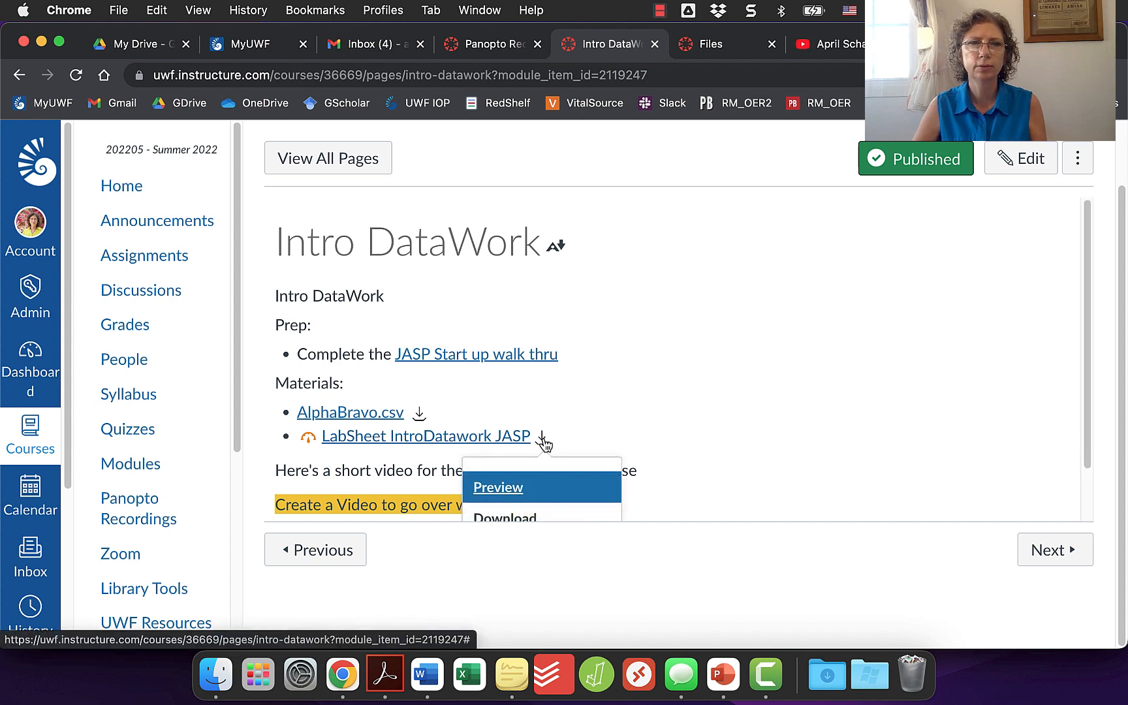
click(516, 522)
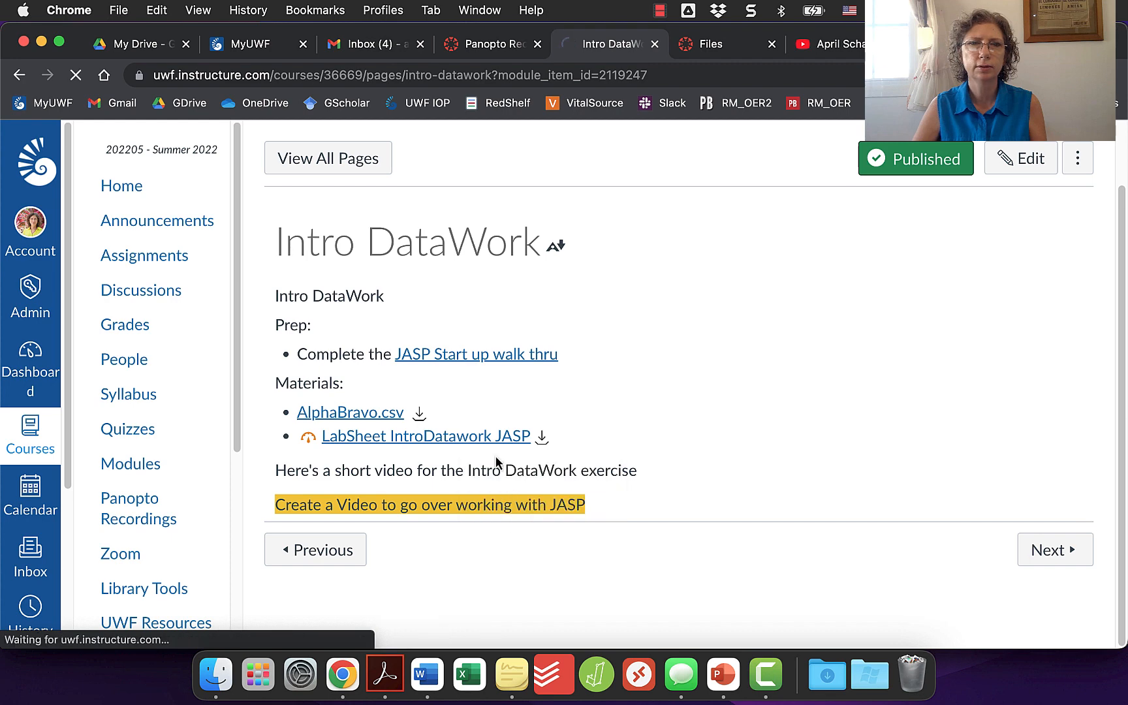
click(420, 415)
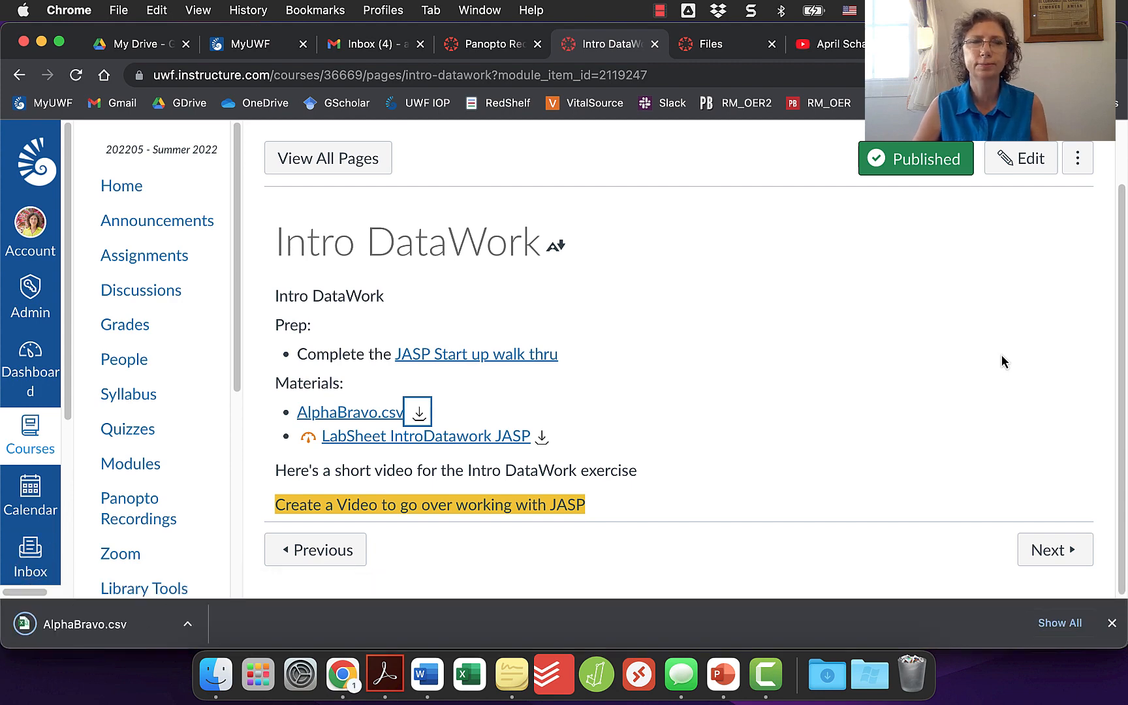
Move LabSheet IntroDataWork JASP.docx and AlphaBravo.csv from Downloads to the Desktop in Finder, replacing the existing copies
click(216, 674)
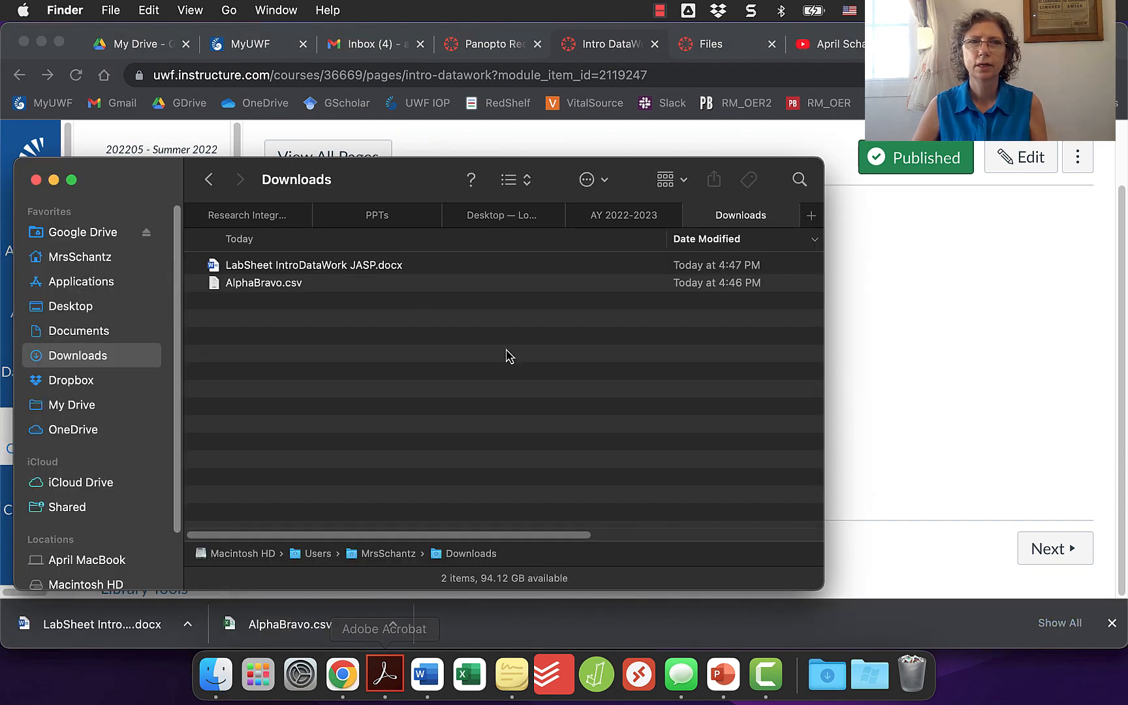
click(275, 267)
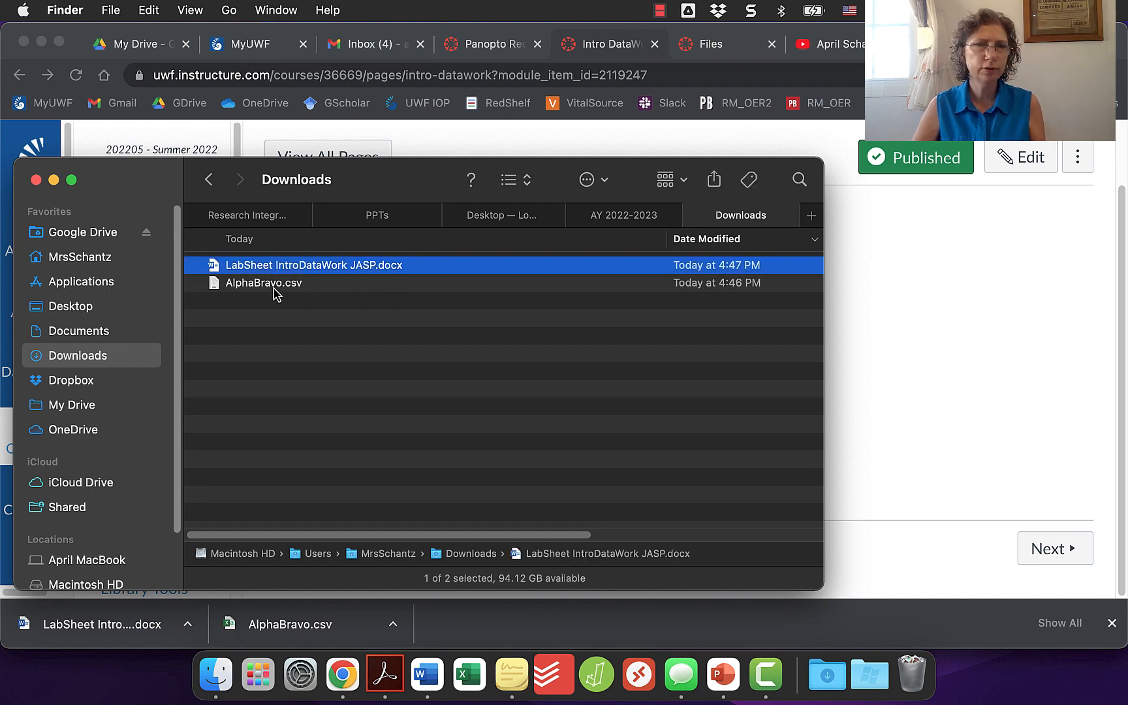
shift+click(274, 288)
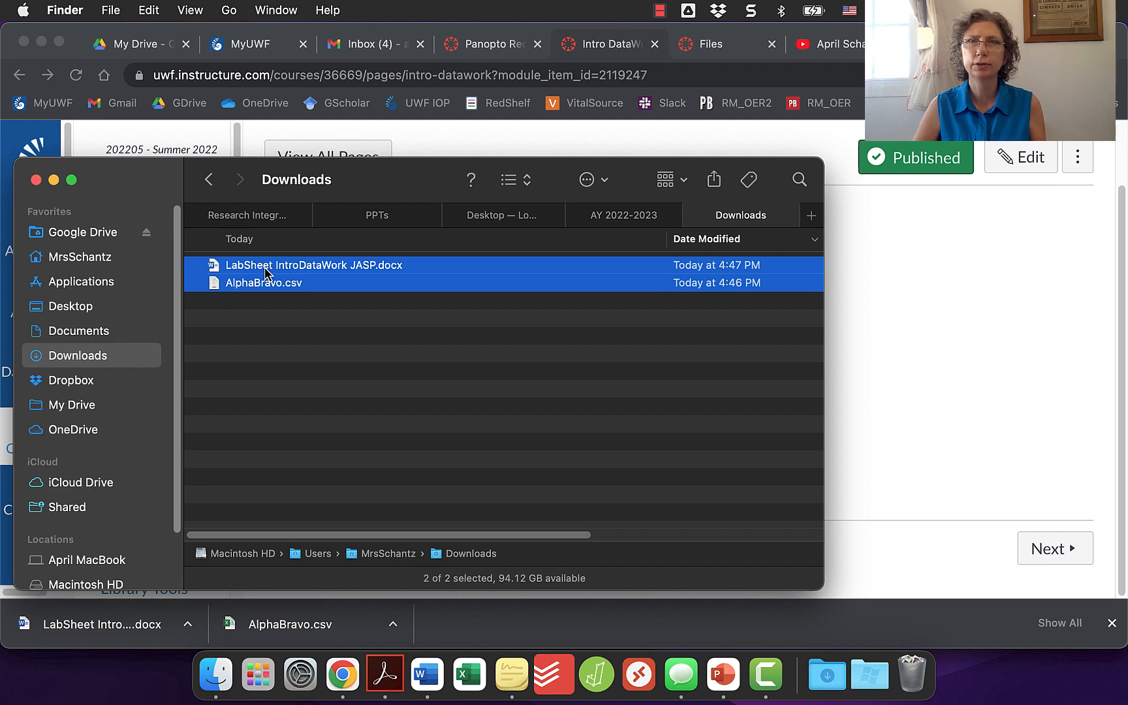
drag(265, 273, 77, 312)
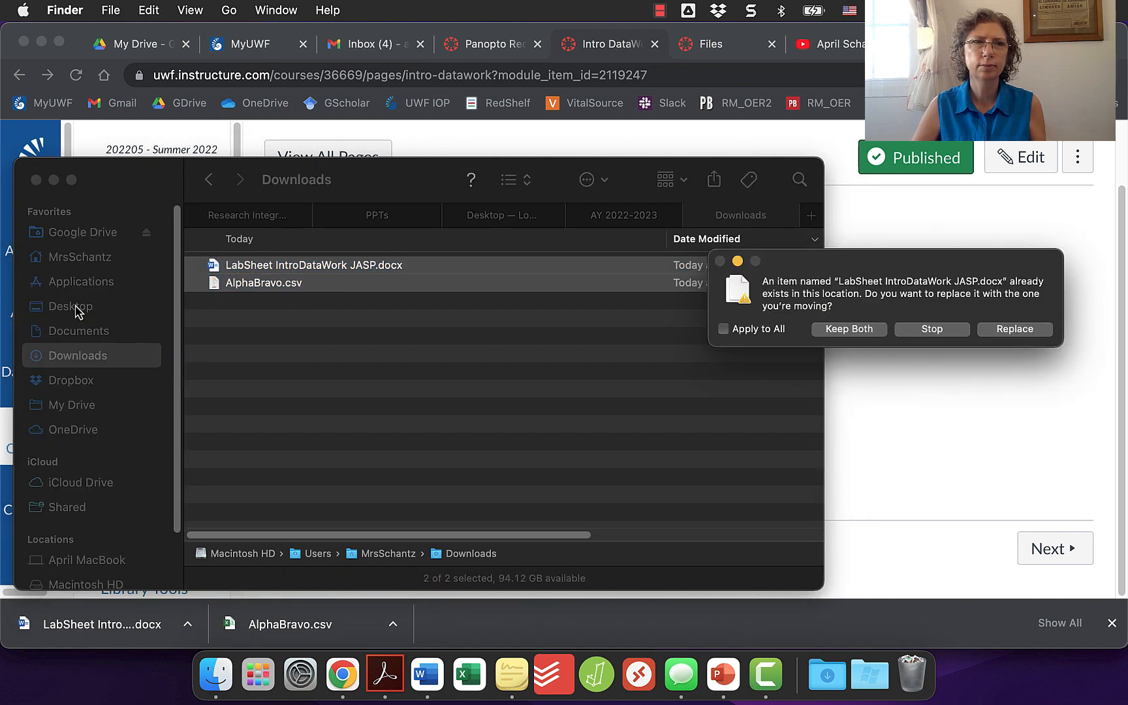
click(1013, 329)
click(1013, 330)
Open LabSheet IntroDataWork JASP.docx from the Desktop in Word and review its Prep and Task 1 instructions
click(280, 346)
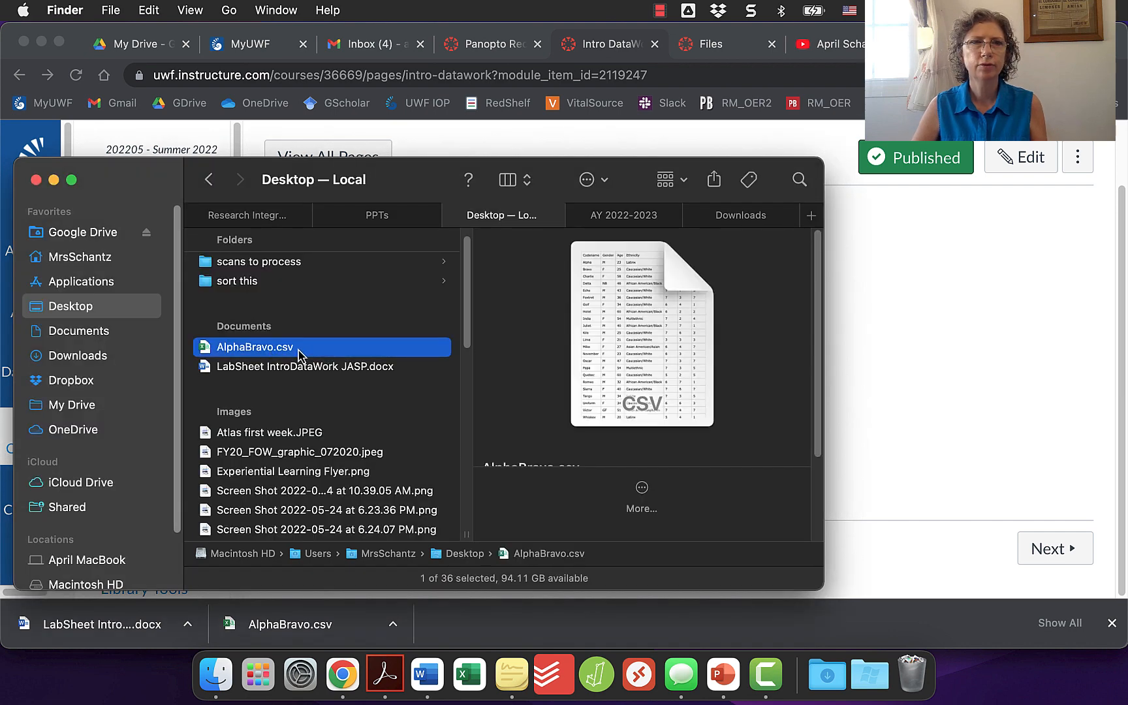
click(272, 368)
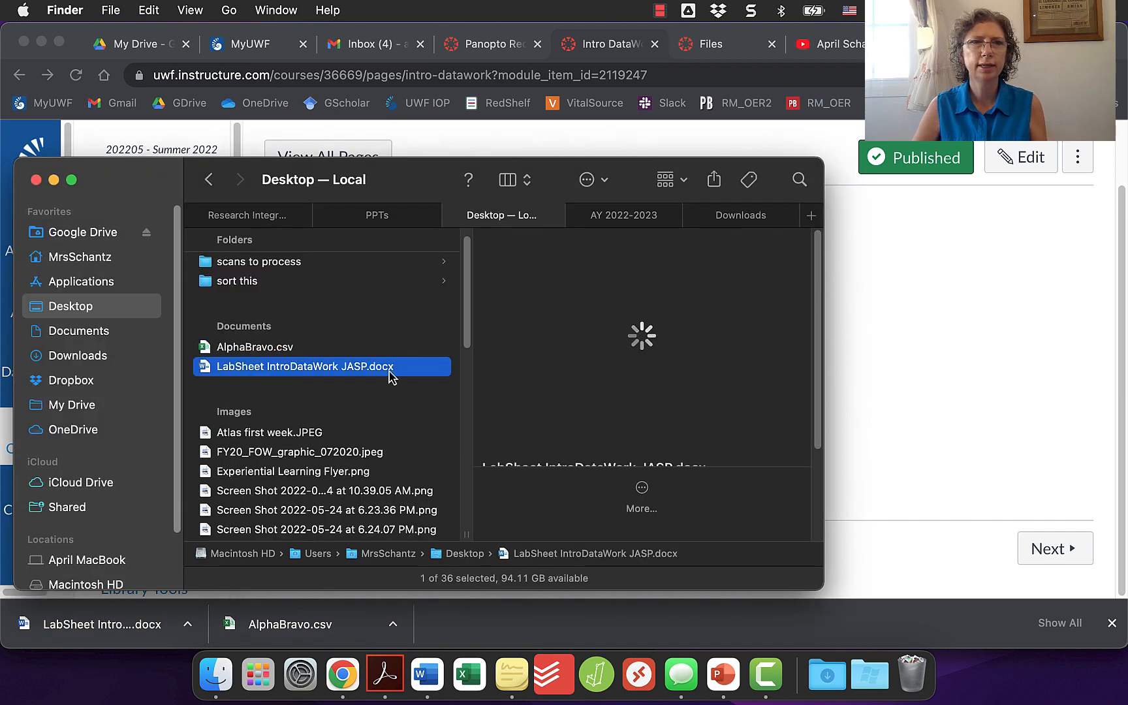
double_click(204, 371)
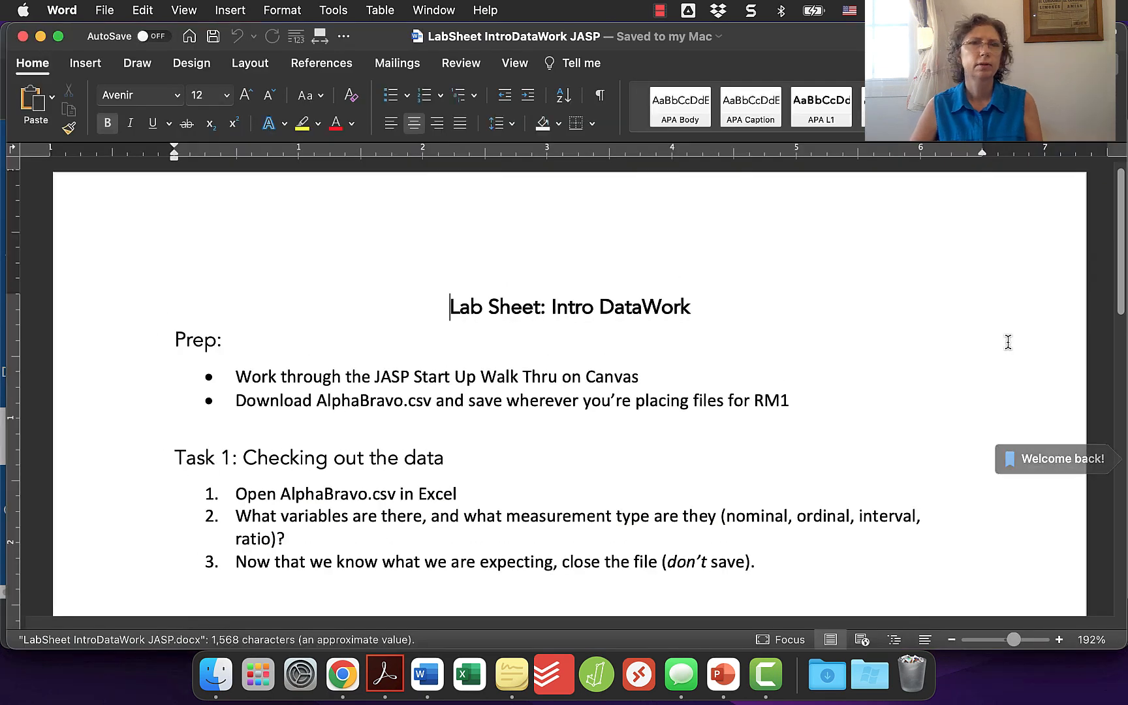
drag(315, 378, 535, 385)
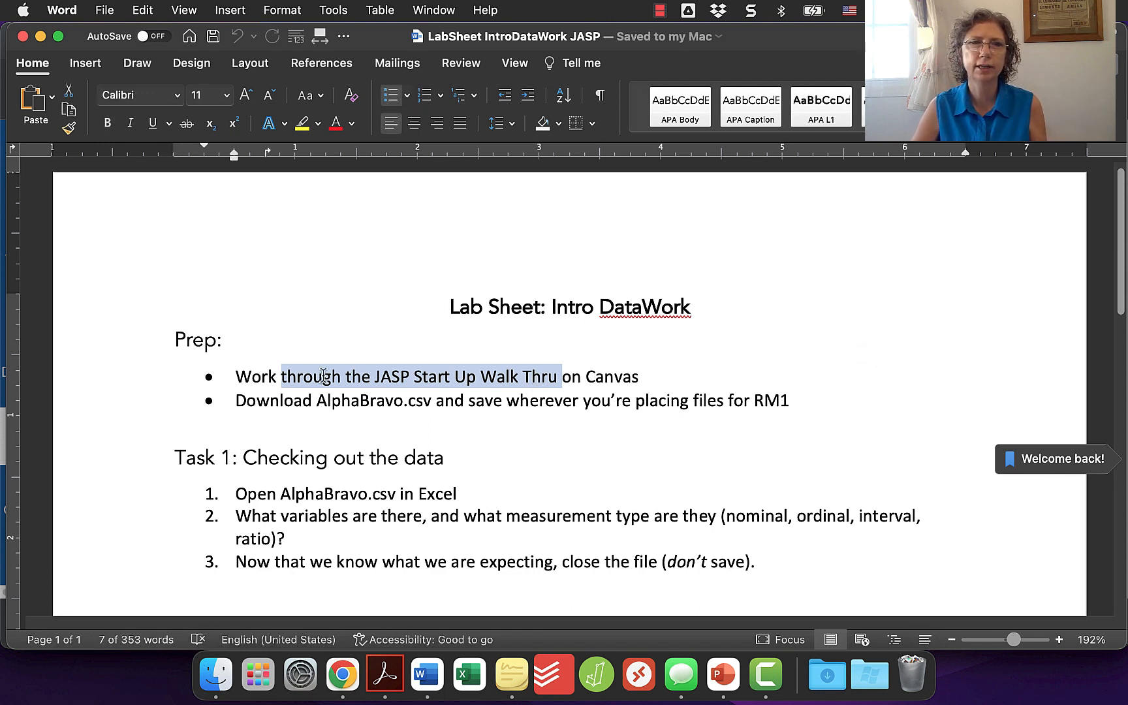
scroll(762, 429, down, 1)
scroll(762, 429, down, 3)
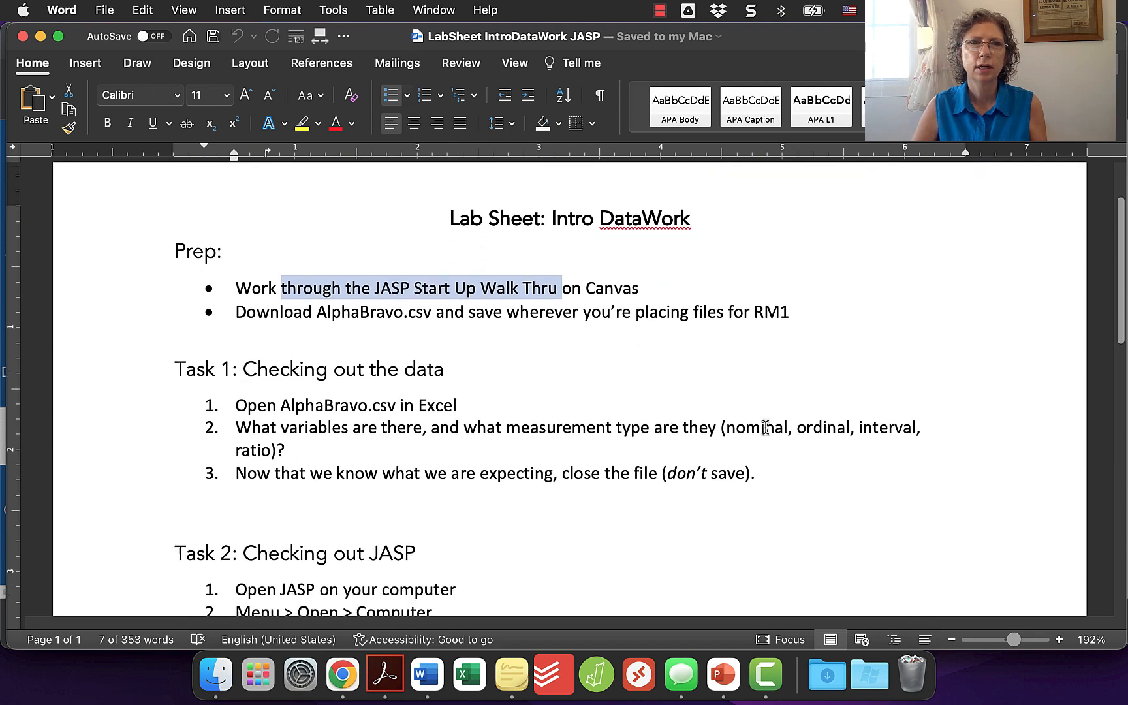
drag(243, 351, 419, 352)
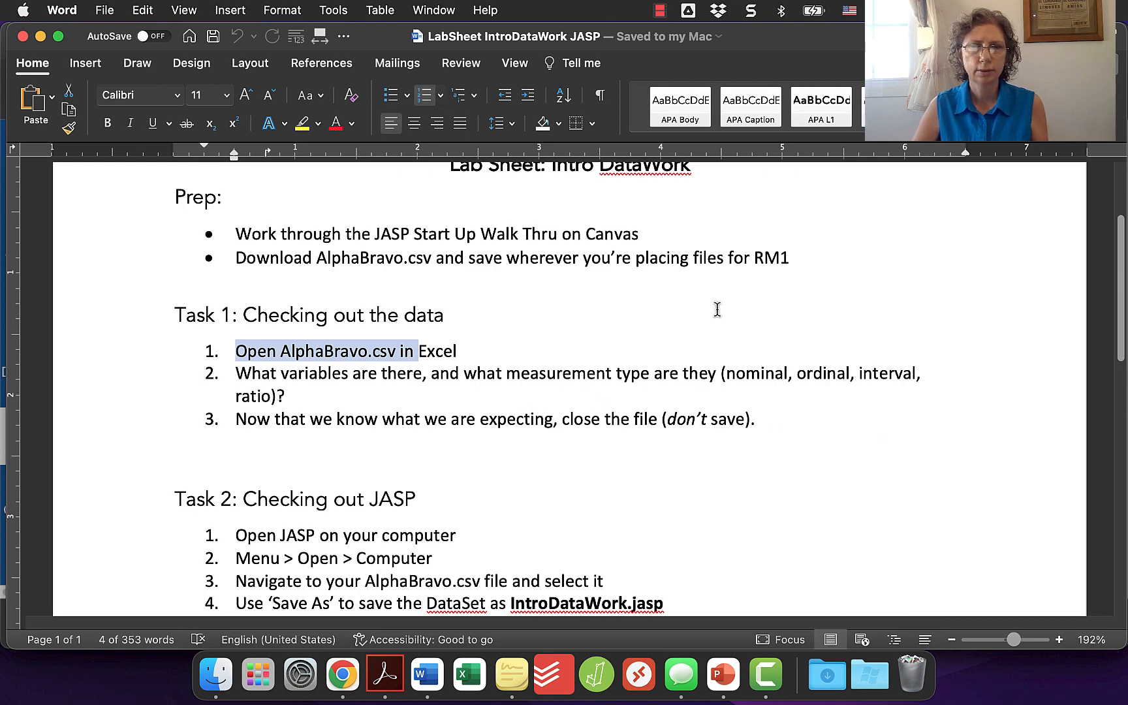
Return to the Desktop folder in Finder and open AlphaBravo.csv in Excel
key(super+Tab)
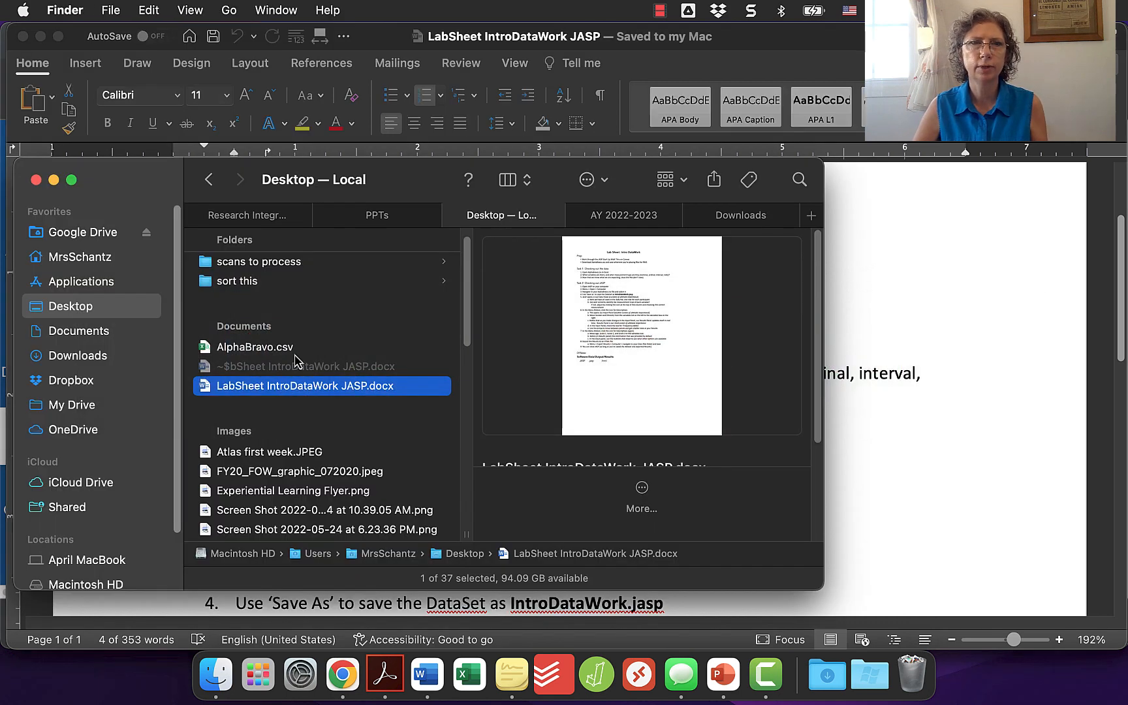
click(275, 352)
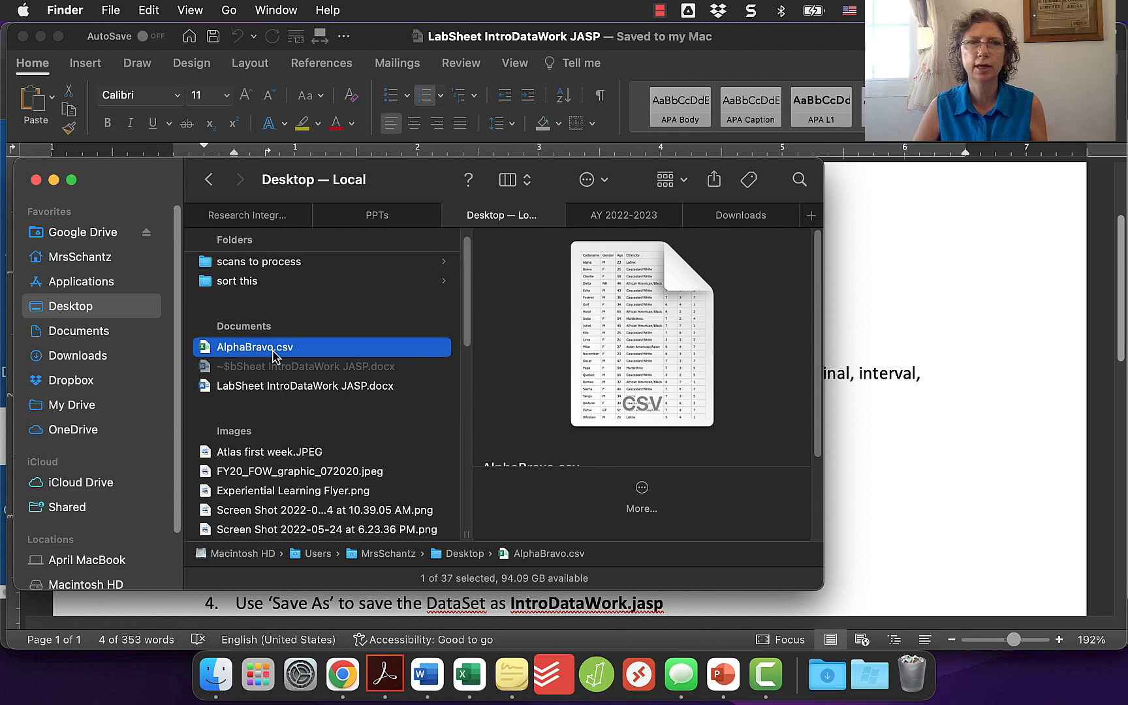
double_click(196, 355)
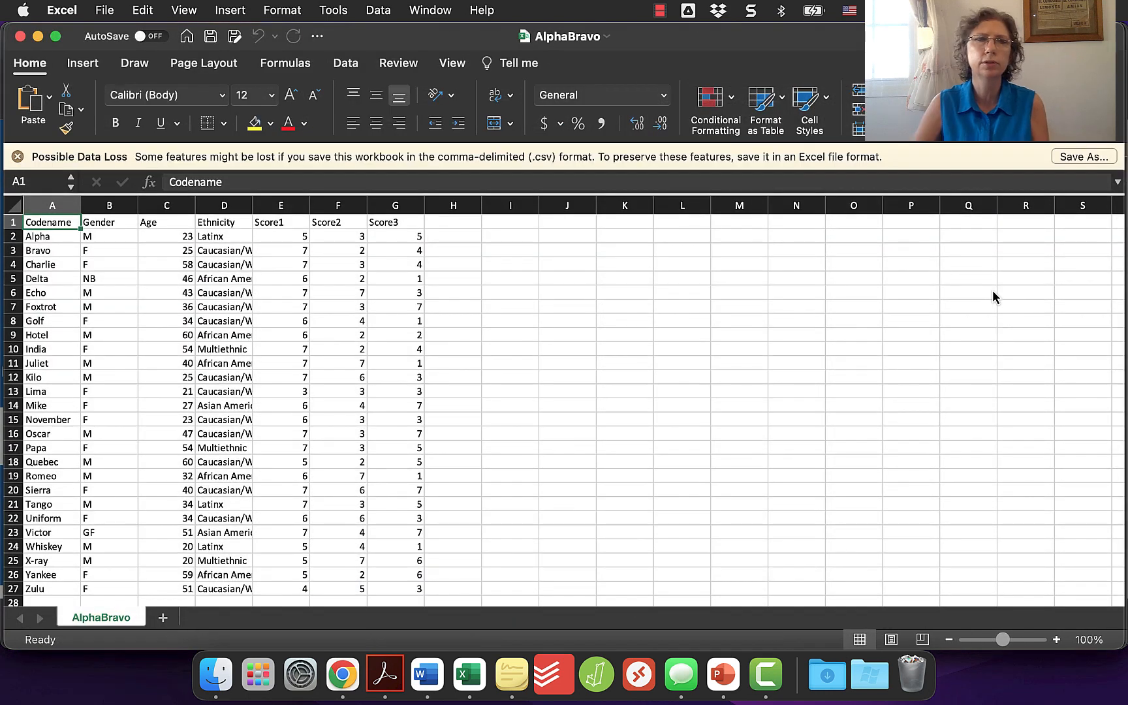
Widen the Ethnicity column so that its full entries fit
click(1056, 640)
click(1056, 640)
click(1056, 640)
click(1056, 640)
click(1056, 640)
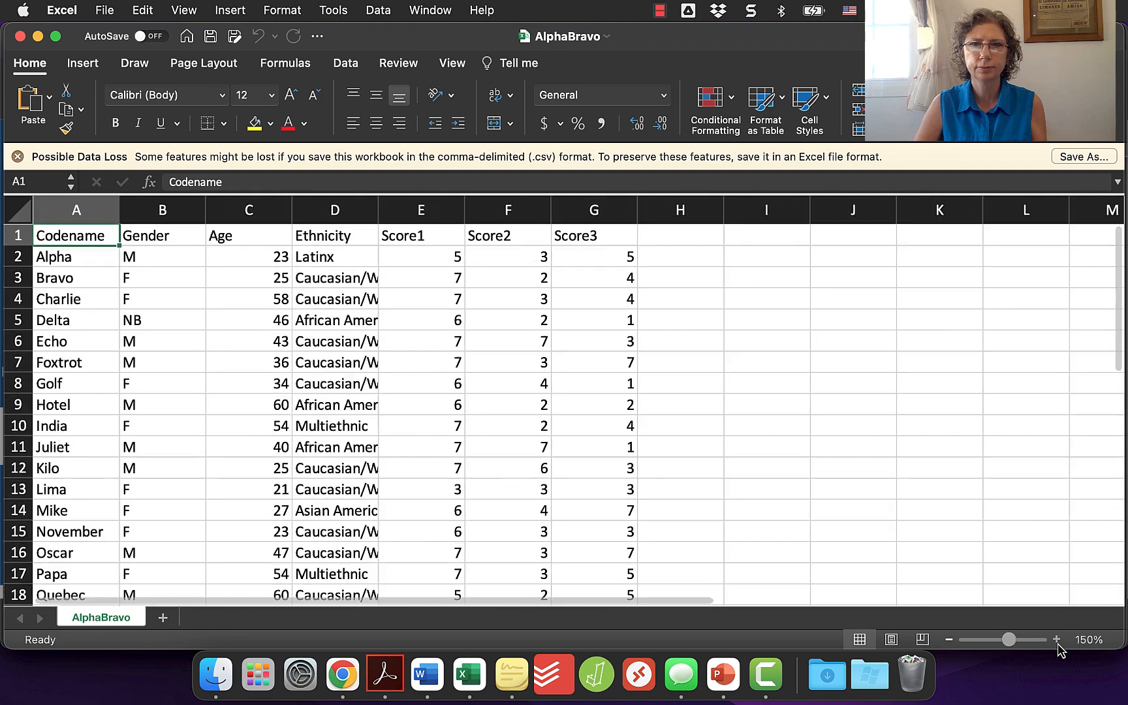
click(1056, 640)
click(1056, 640)
click(1056, 640)
click(1057, 641)
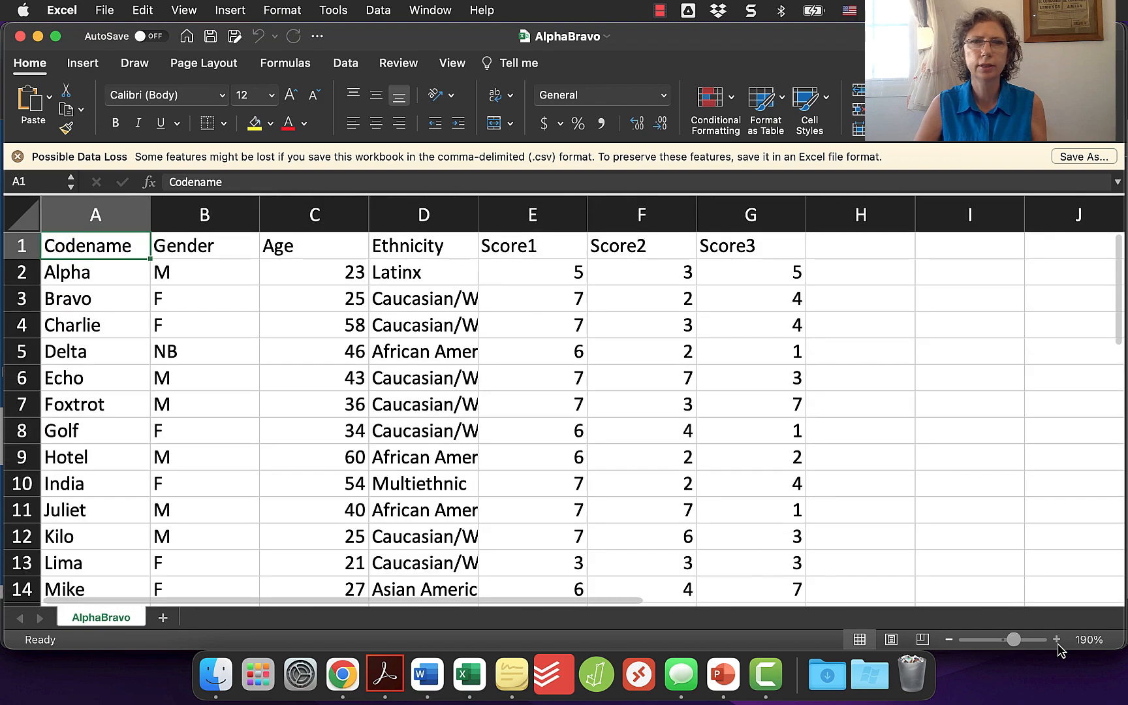
click(1058, 641)
click(443, 215)
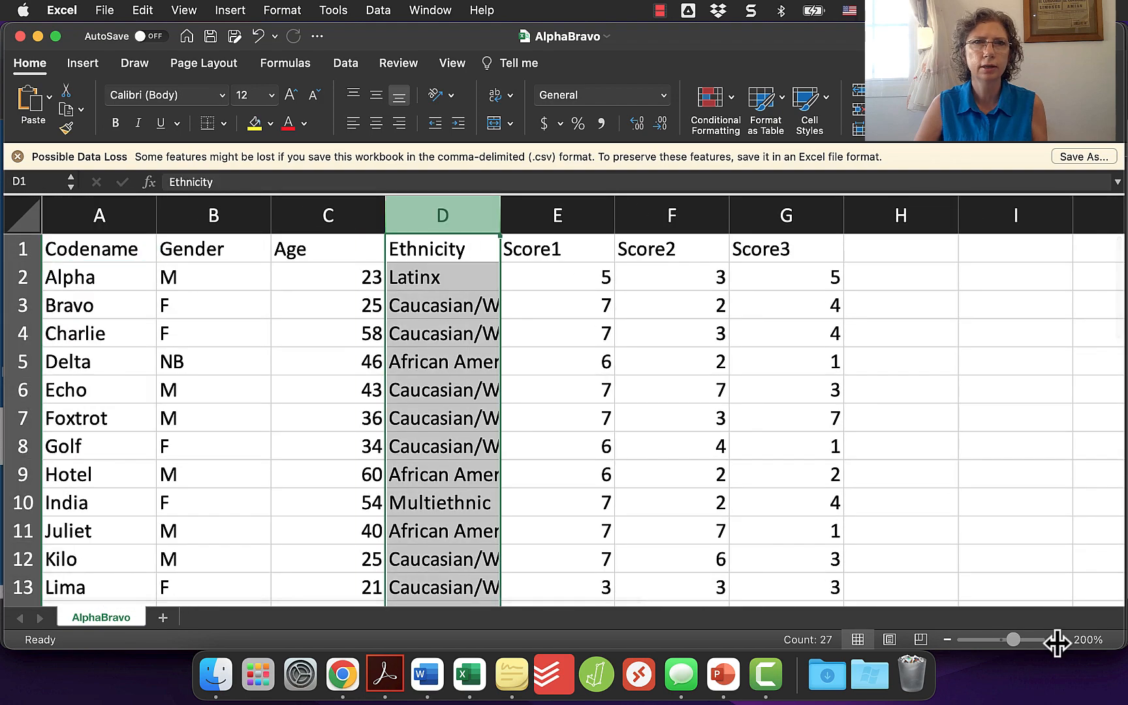
drag(500, 216, 717, 216)
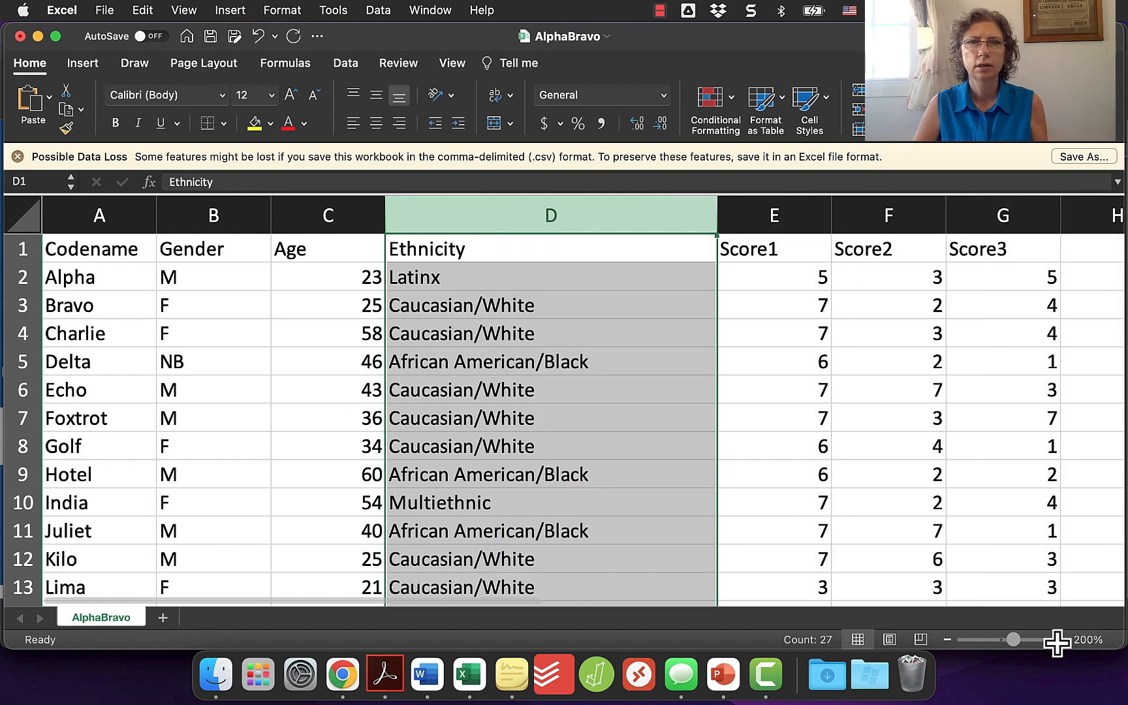
click(573, 427)
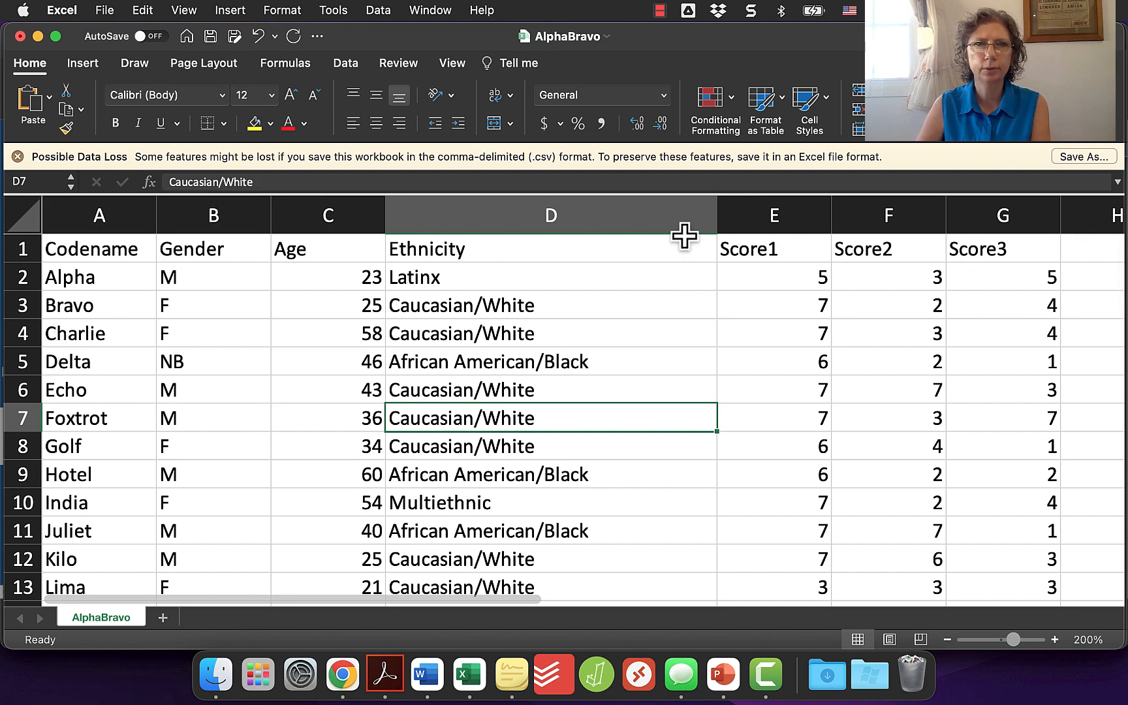
Examine the participant rows, starting with Alpha and Bravo and continuing through the end of the data
click(26, 277)
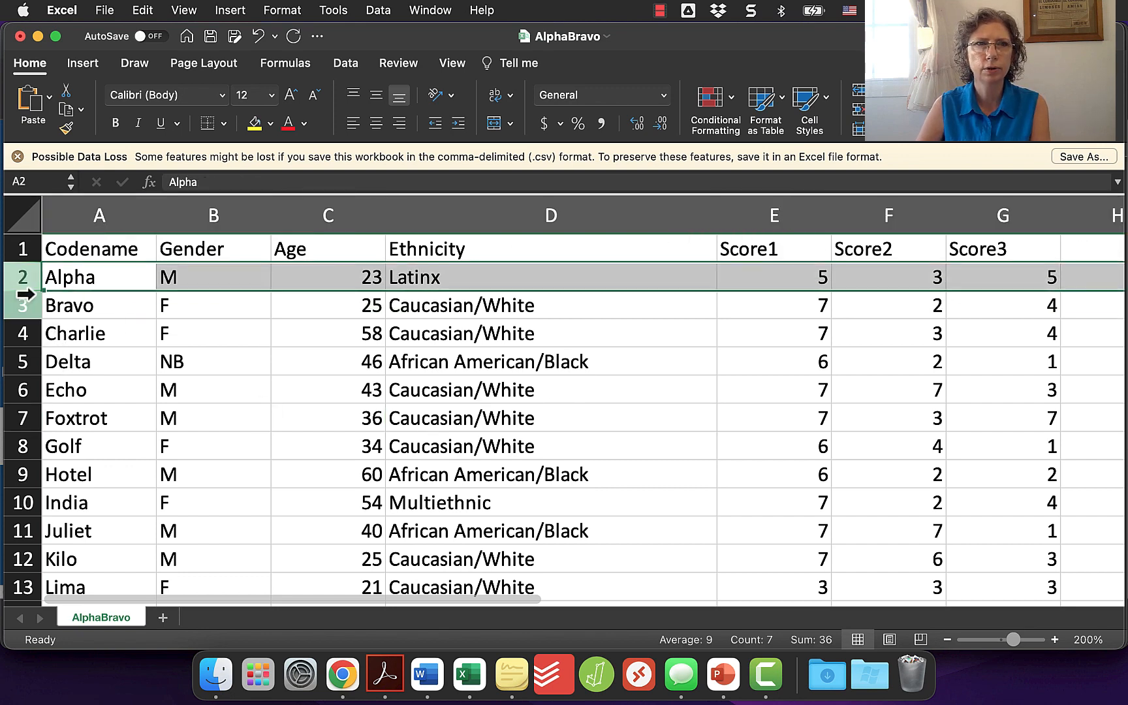
click(19, 305)
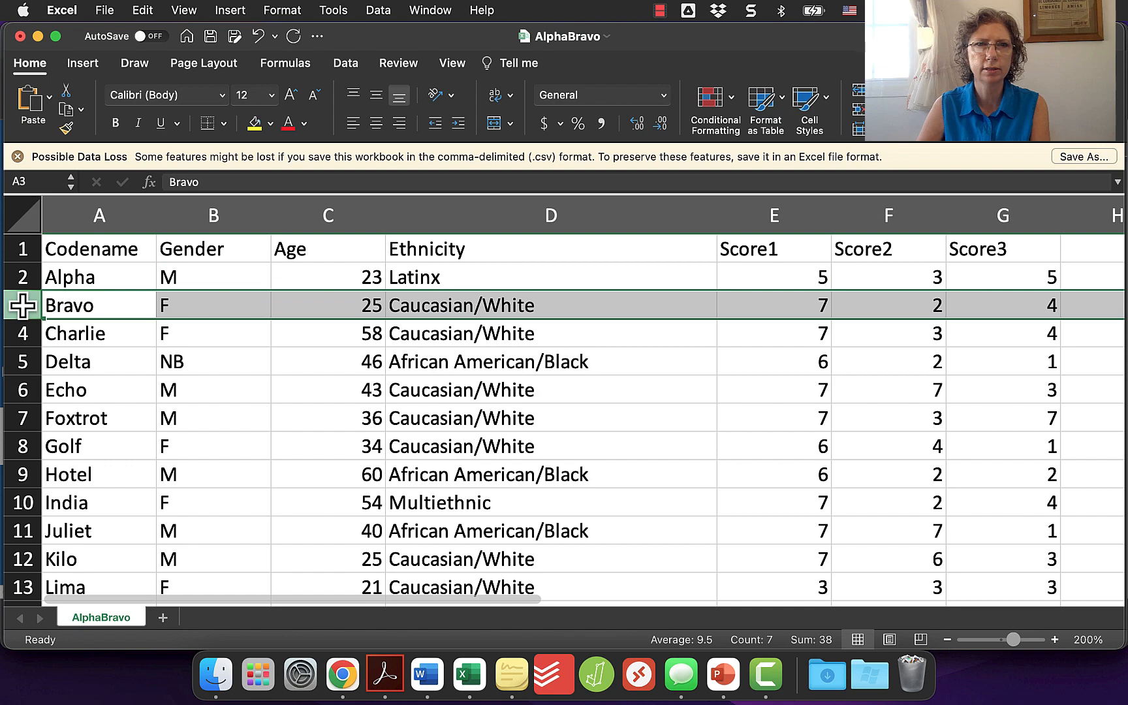
click(23, 347)
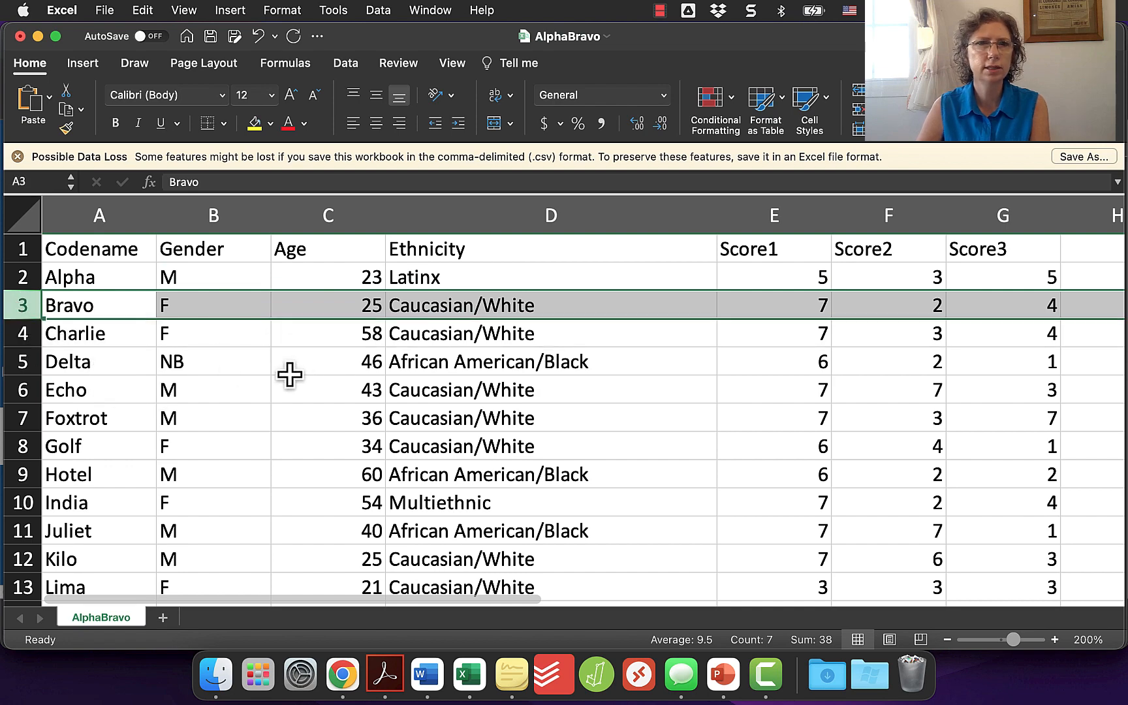
scroll(307, 375, down, 10)
scroll(307, 376, down, 7)
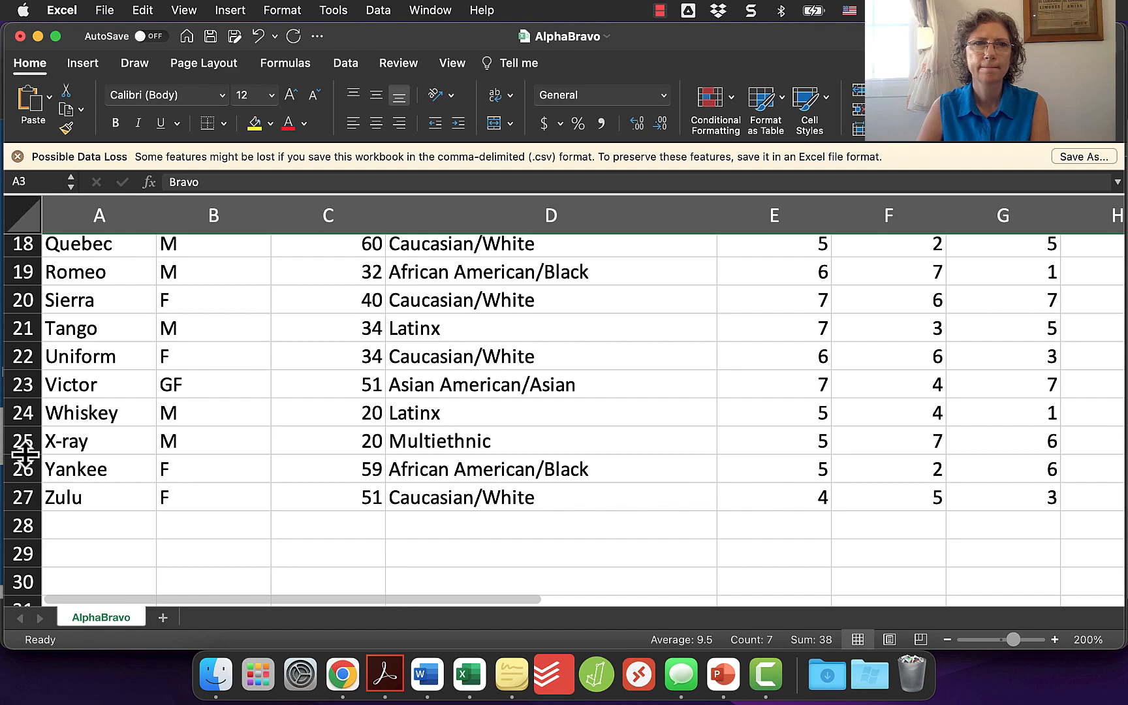
scroll(348, 394, up, 10)
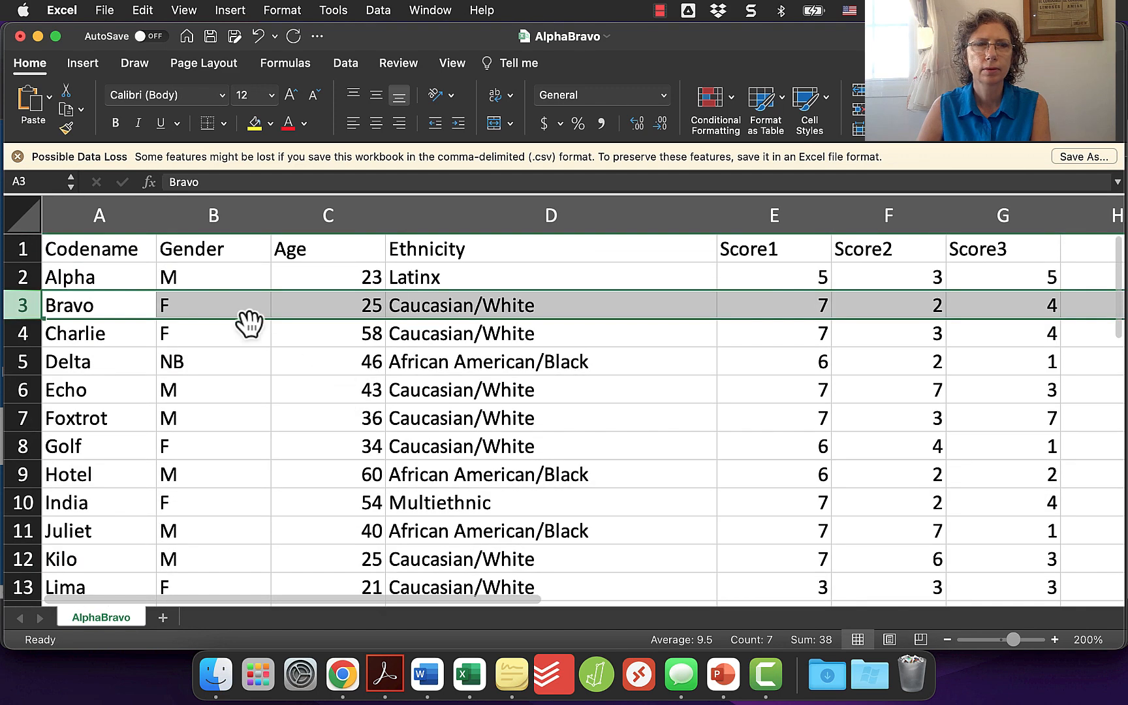
Examine the Codename, Gender, Age and Ethnicity variable headers, and highlight the Gender and Ethnicity columns together
click(65, 248)
click(220, 247)
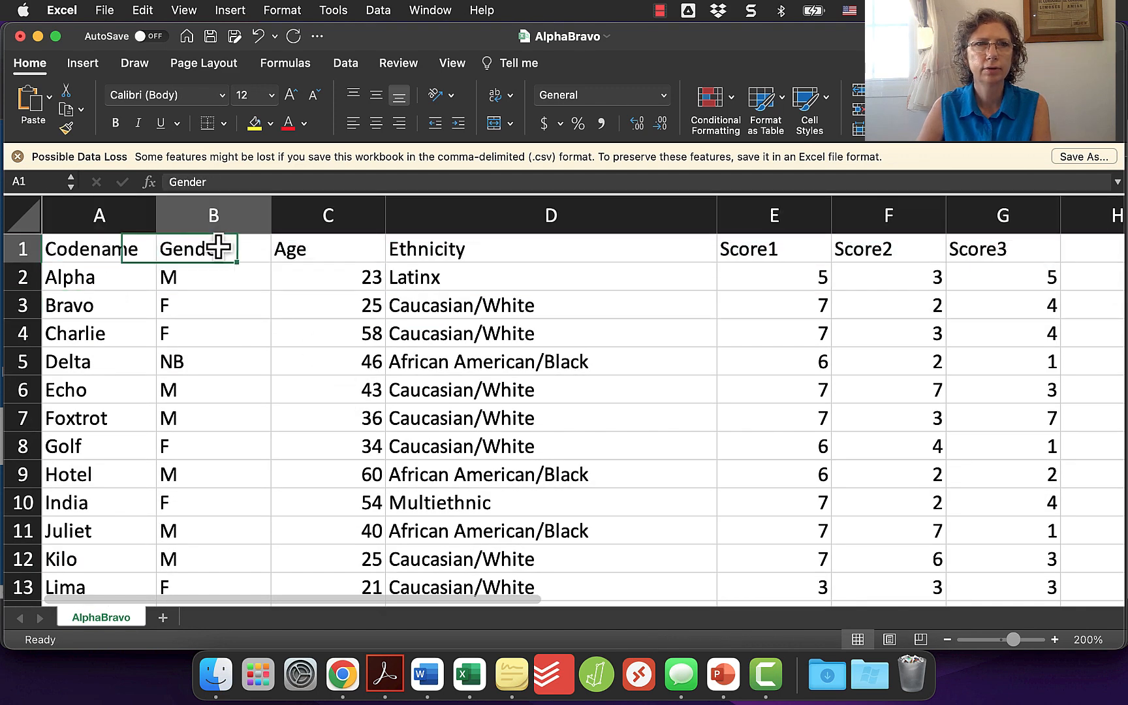
click(316, 248)
click(493, 251)
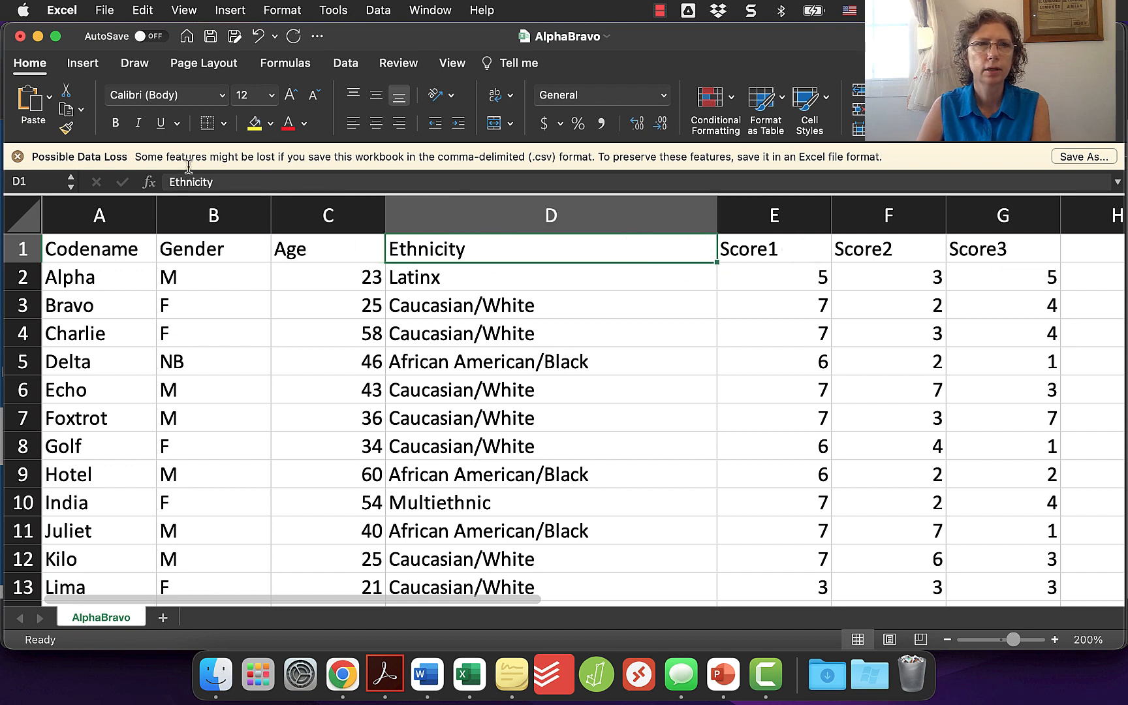
click(238, 208)
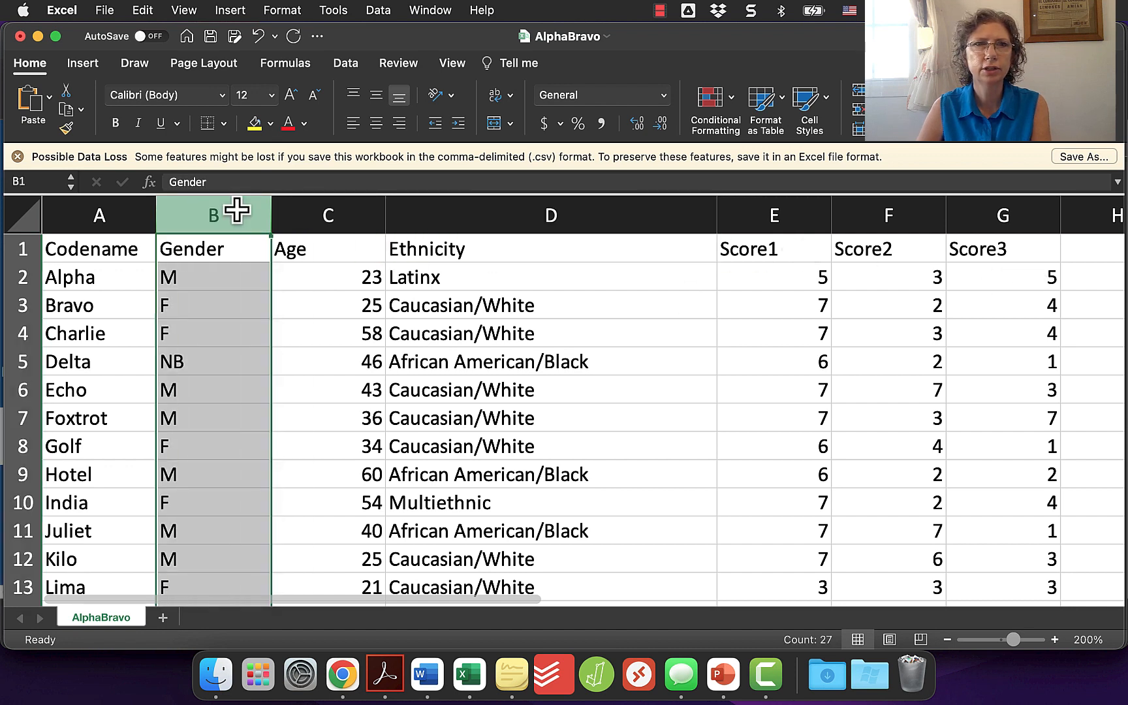
super+click(440, 213)
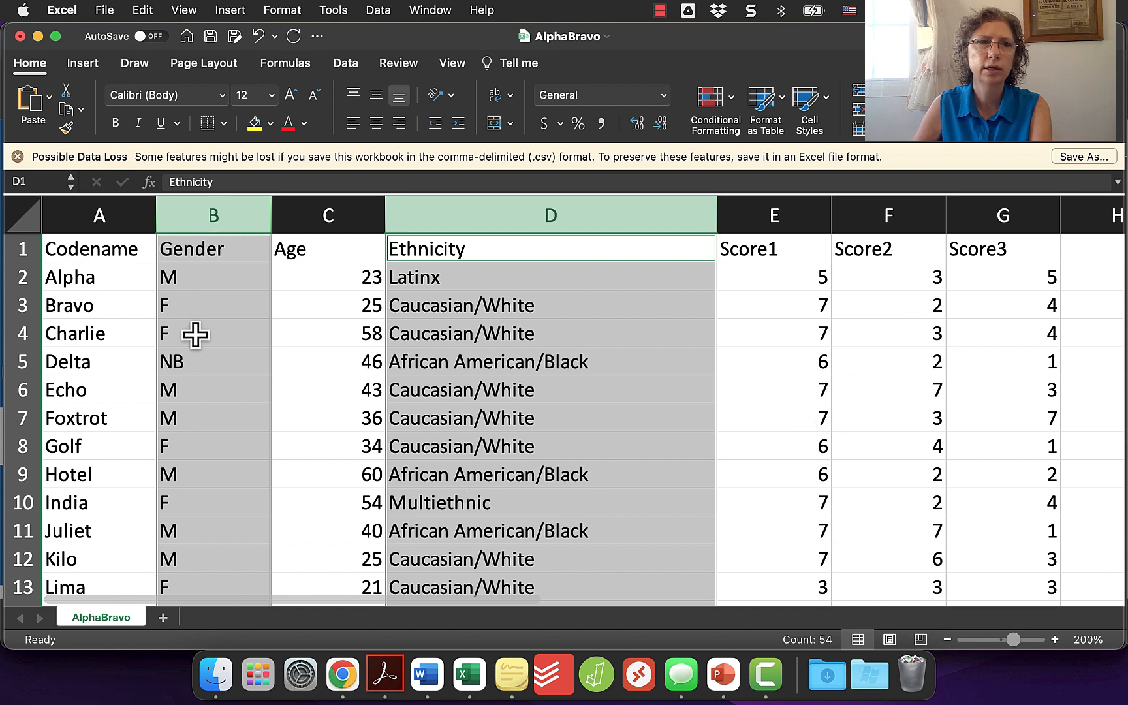
Examine the Gender and Ethnicity entries for Alpha and Bravo, then return to the Gender header
click(226, 277)
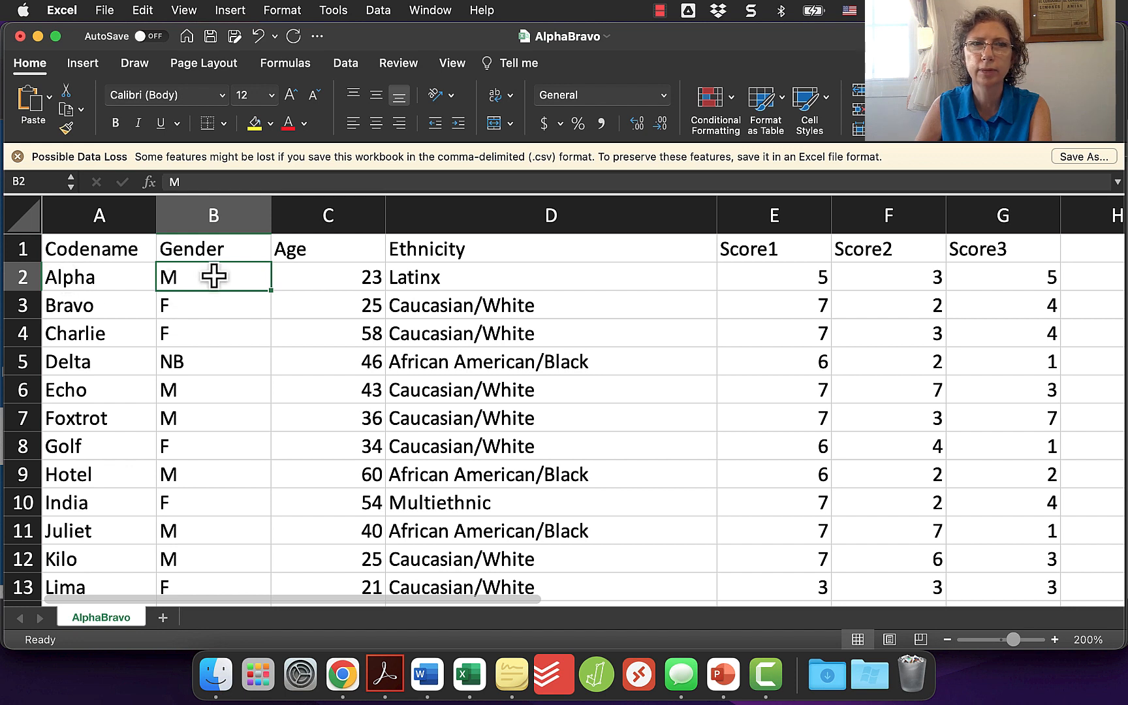
click(501, 281)
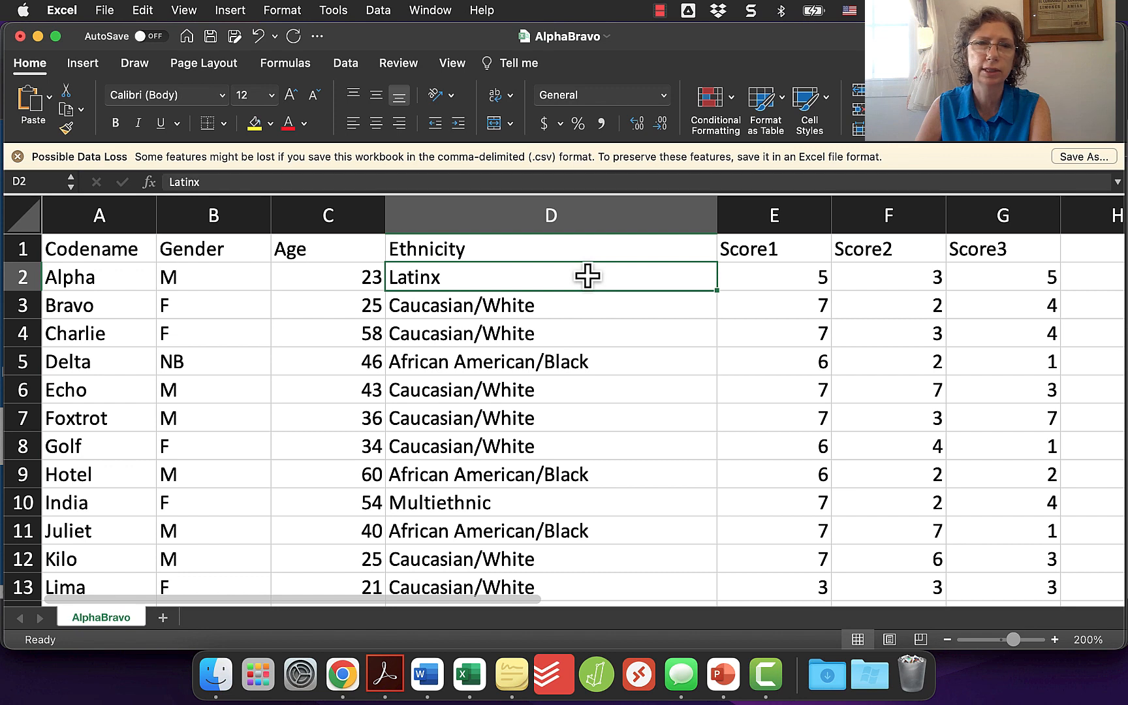
click(74, 304)
click(233, 306)
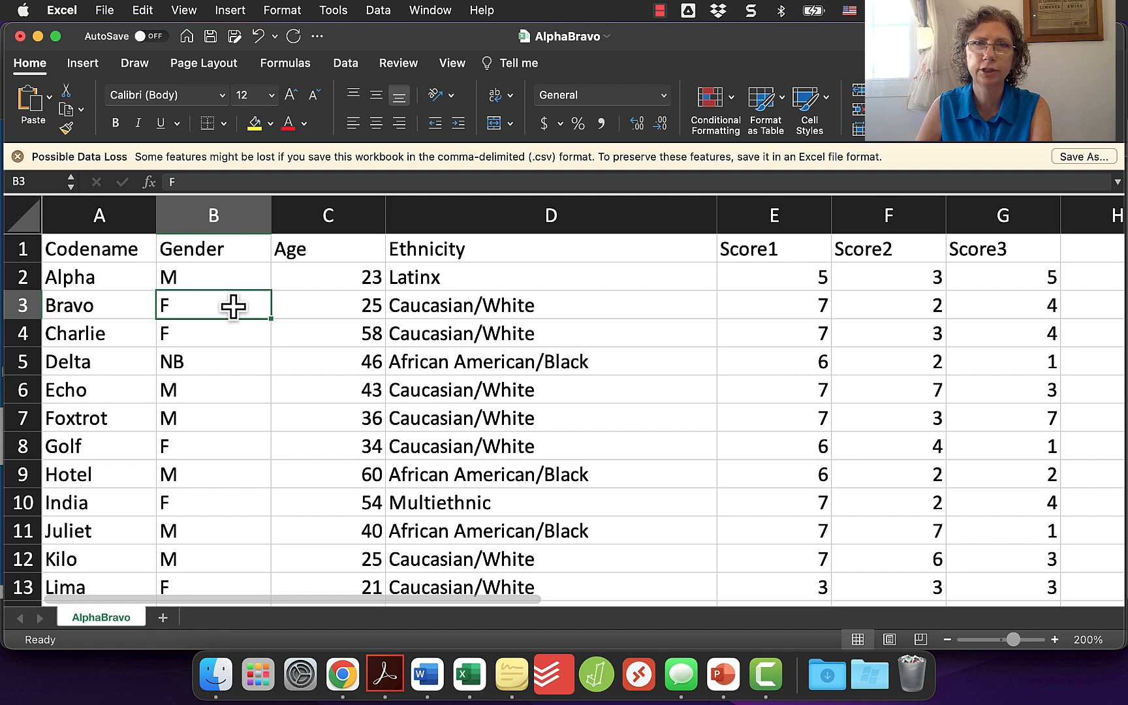
click(511, 304)
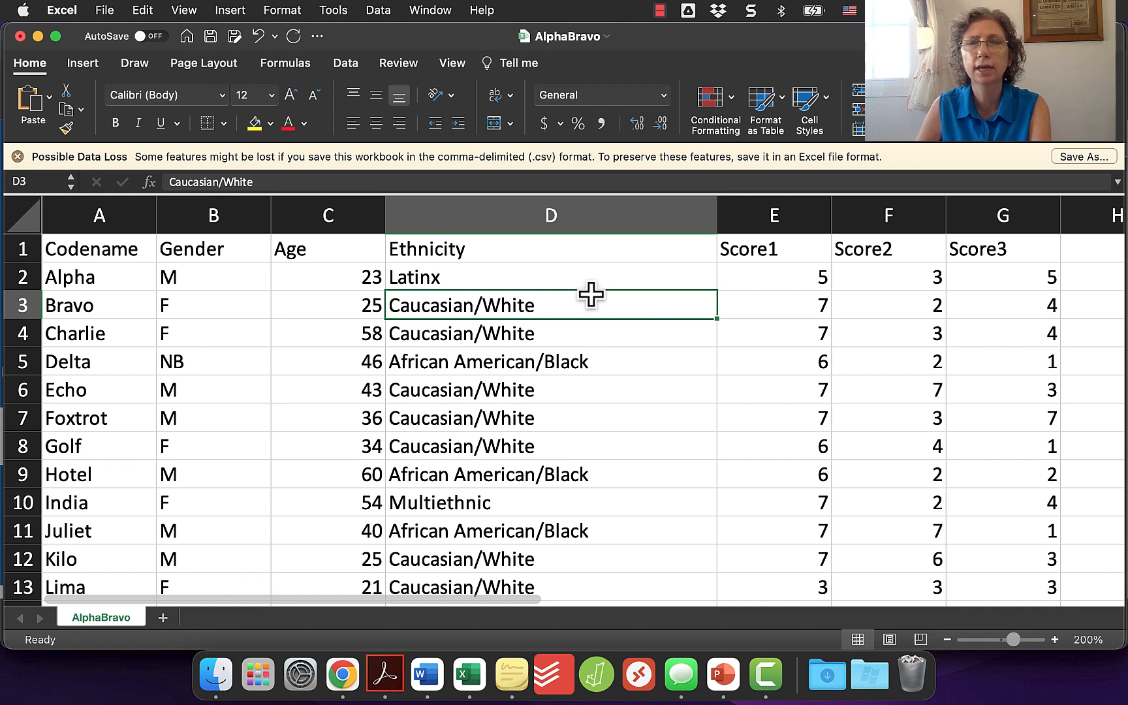
click(226, 254)
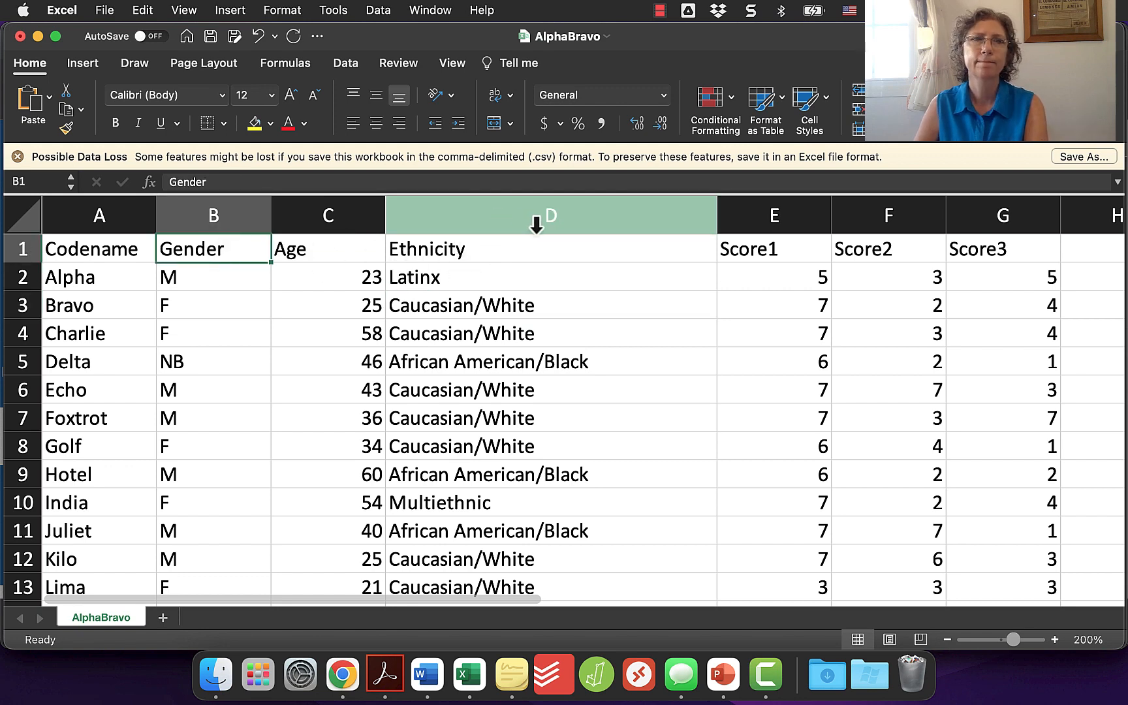
Highlight the Age, Score1, Score2 and Score3 columns together to examine the numeric variables
click(318, 214)
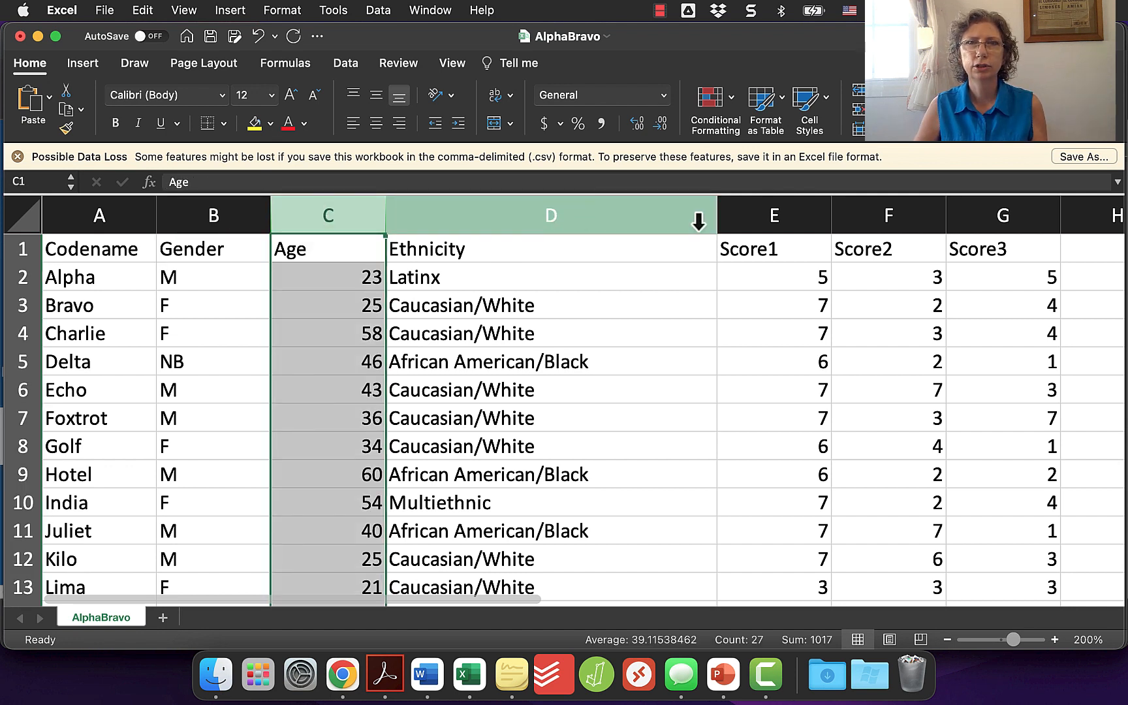
drag(731, 217, 1020, 222)
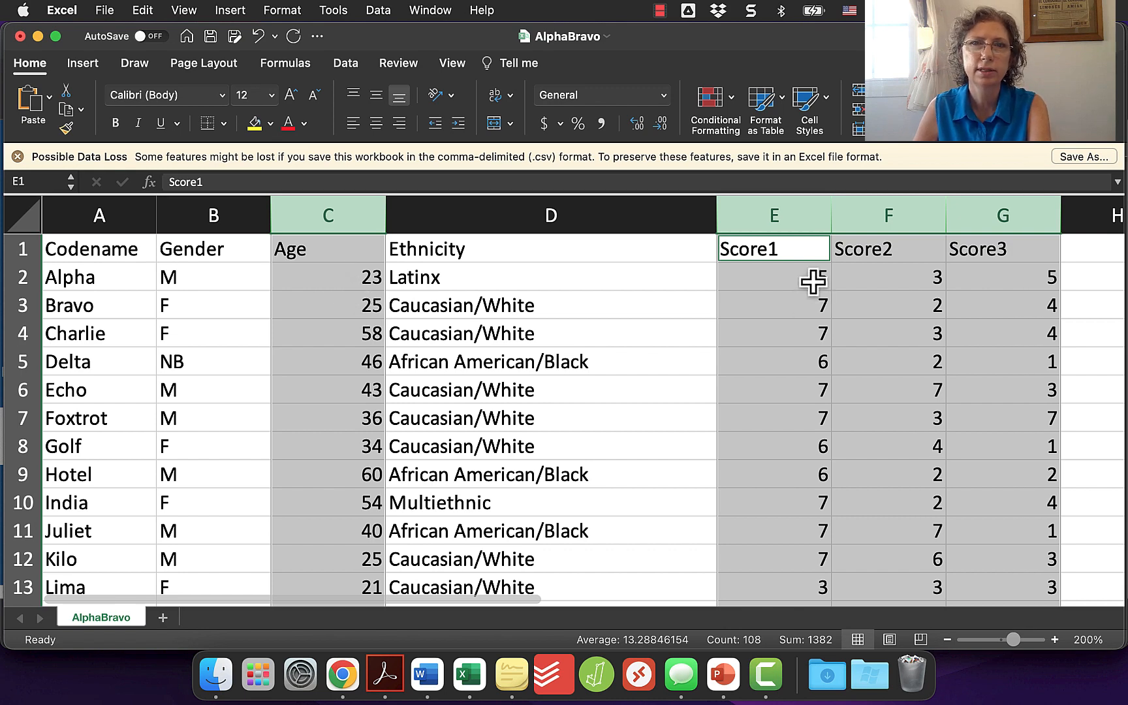
scroll(1023, 449, down, 1)
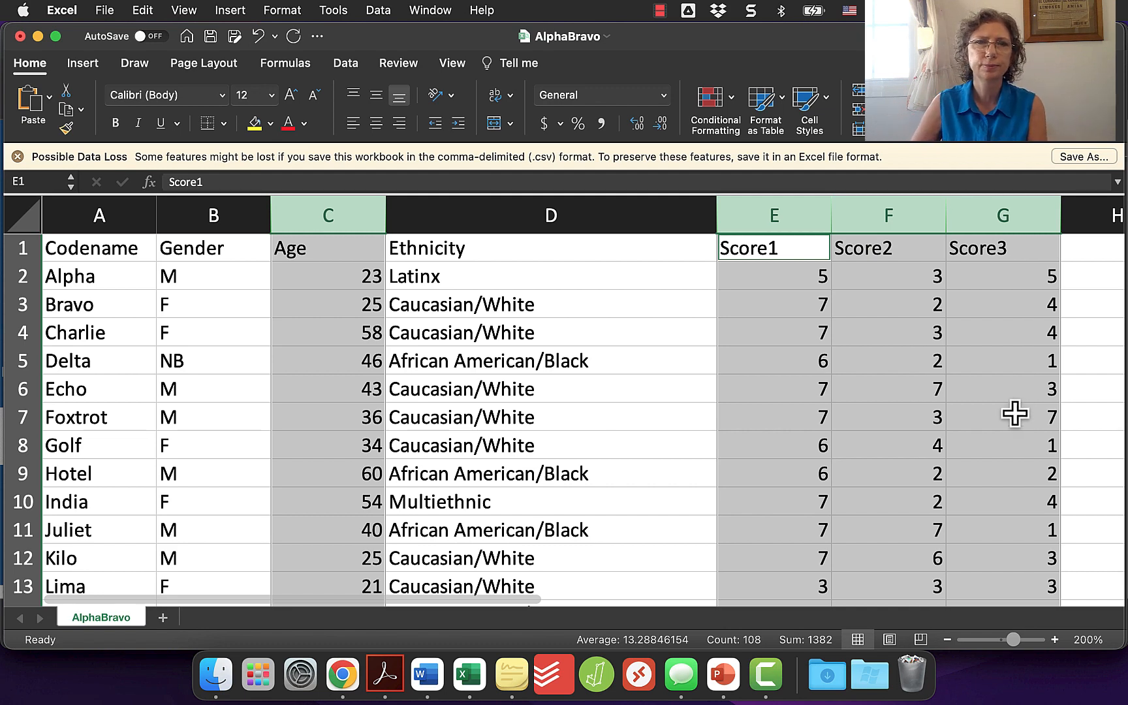
Examine the Codename column from its header and first entries through the last participant row
click(77, 219)
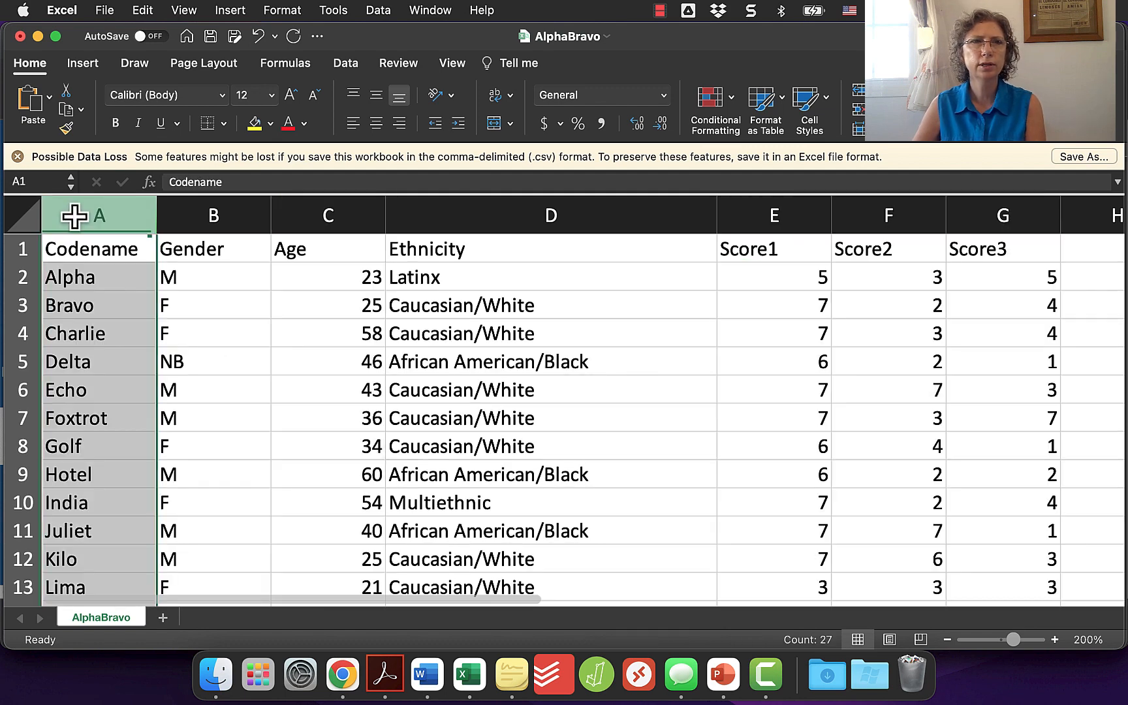
click(94, 247)
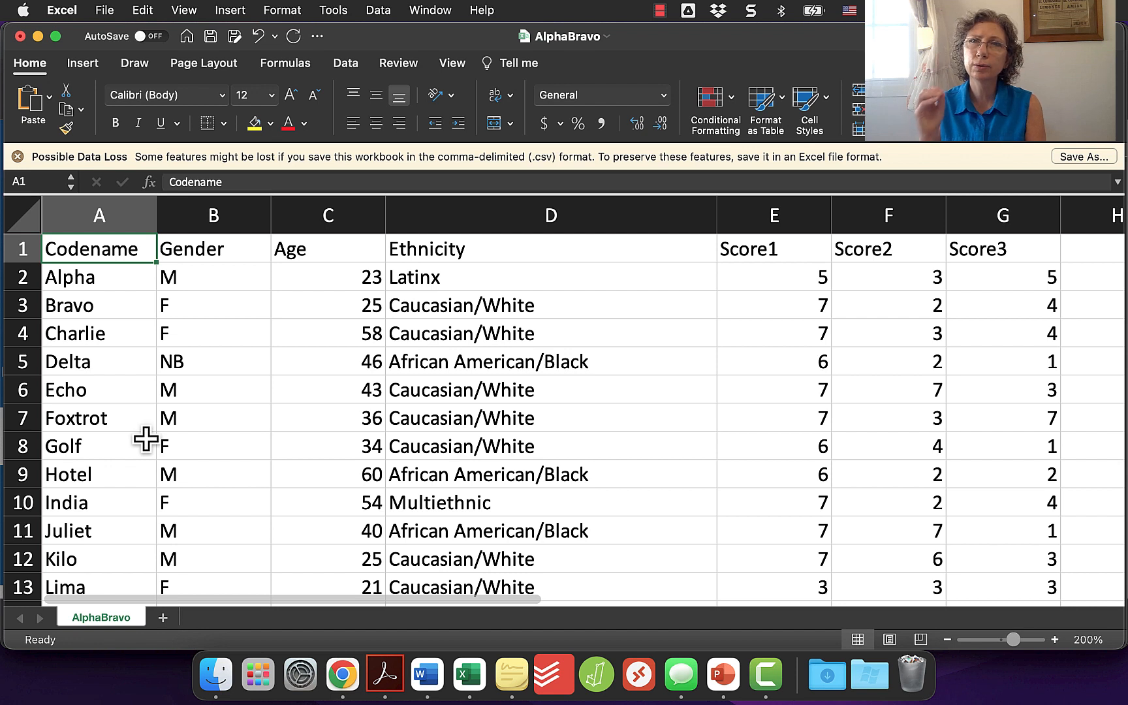
click(99, 282)
click(103, 305)
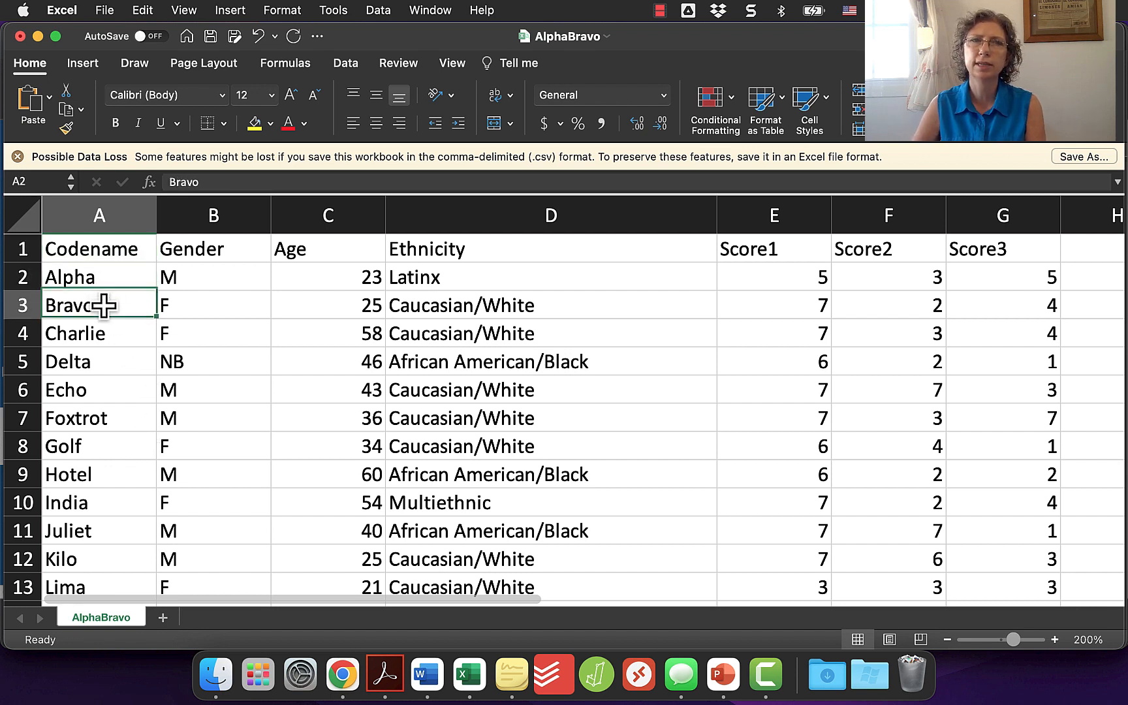
click(116, 334)
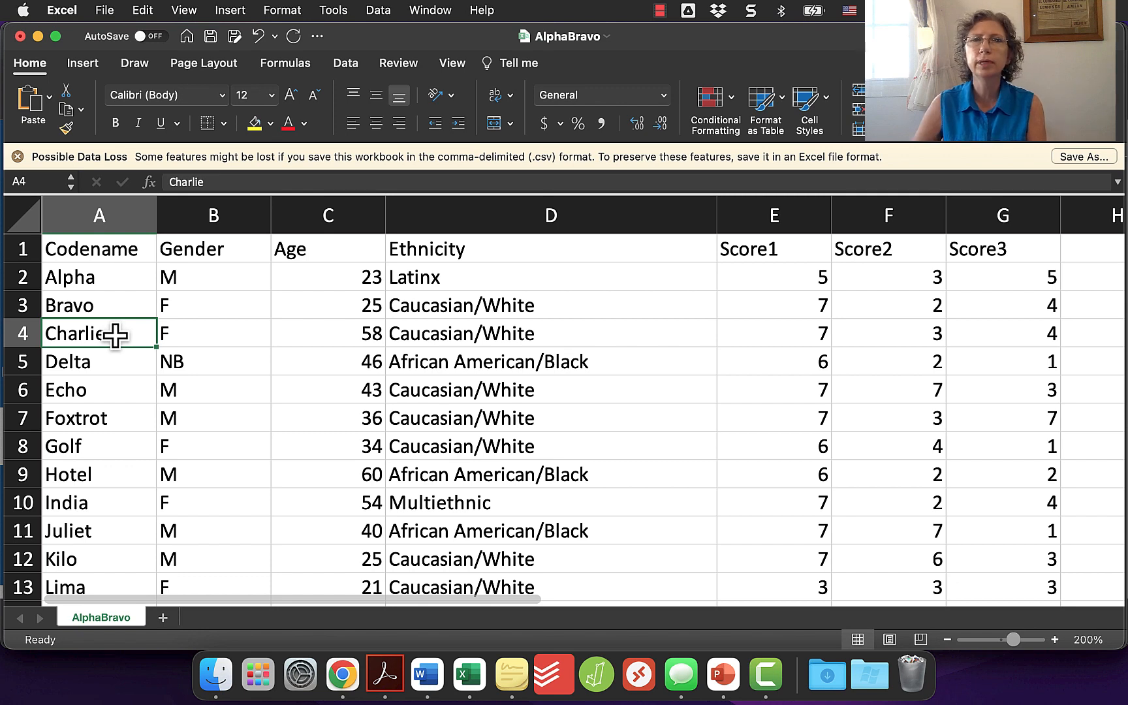
click(73, 219)
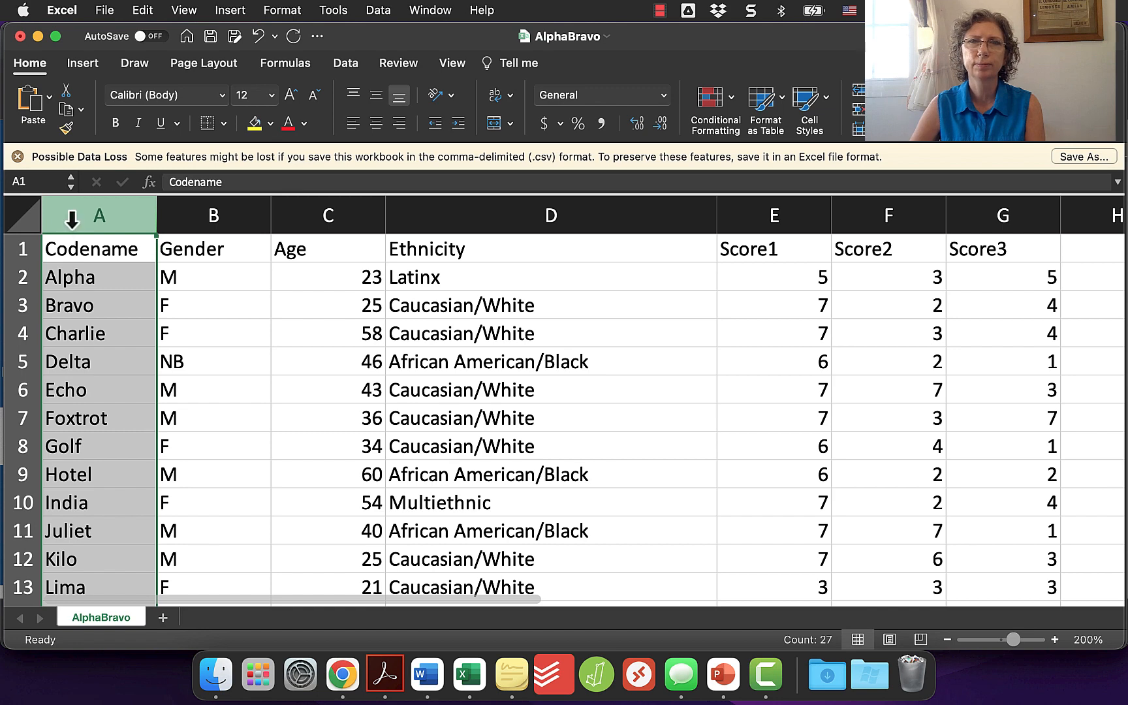
scroll(683, 437, down, 10)
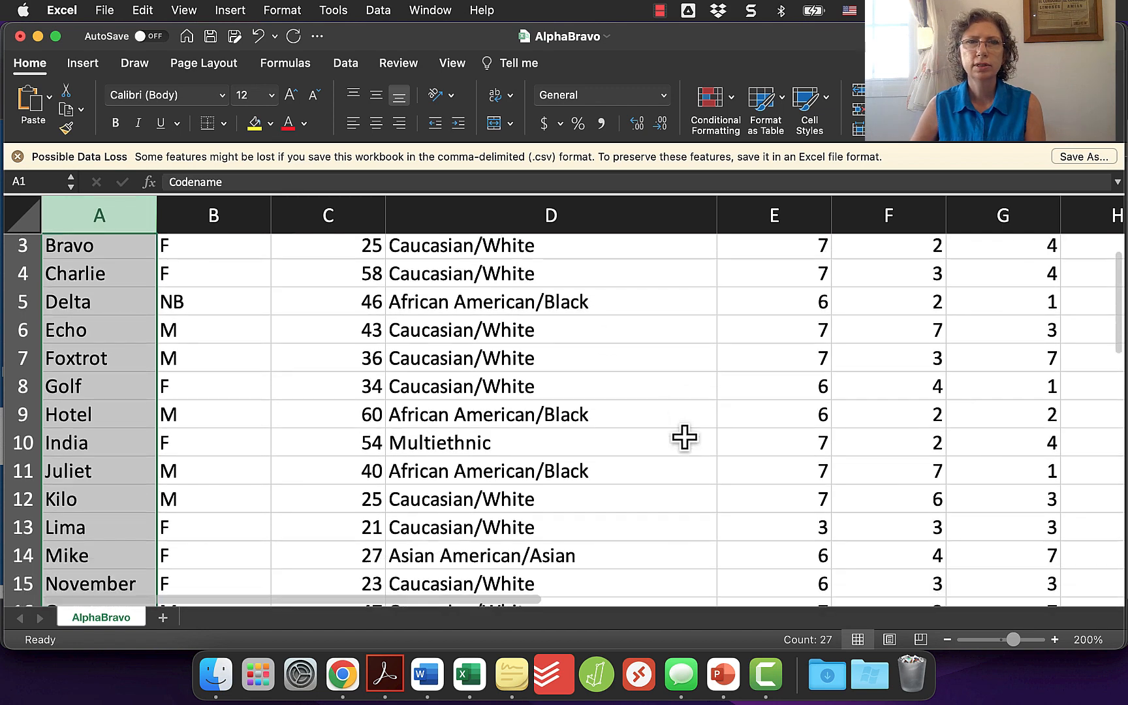
scroll(683, 432, down, 3)
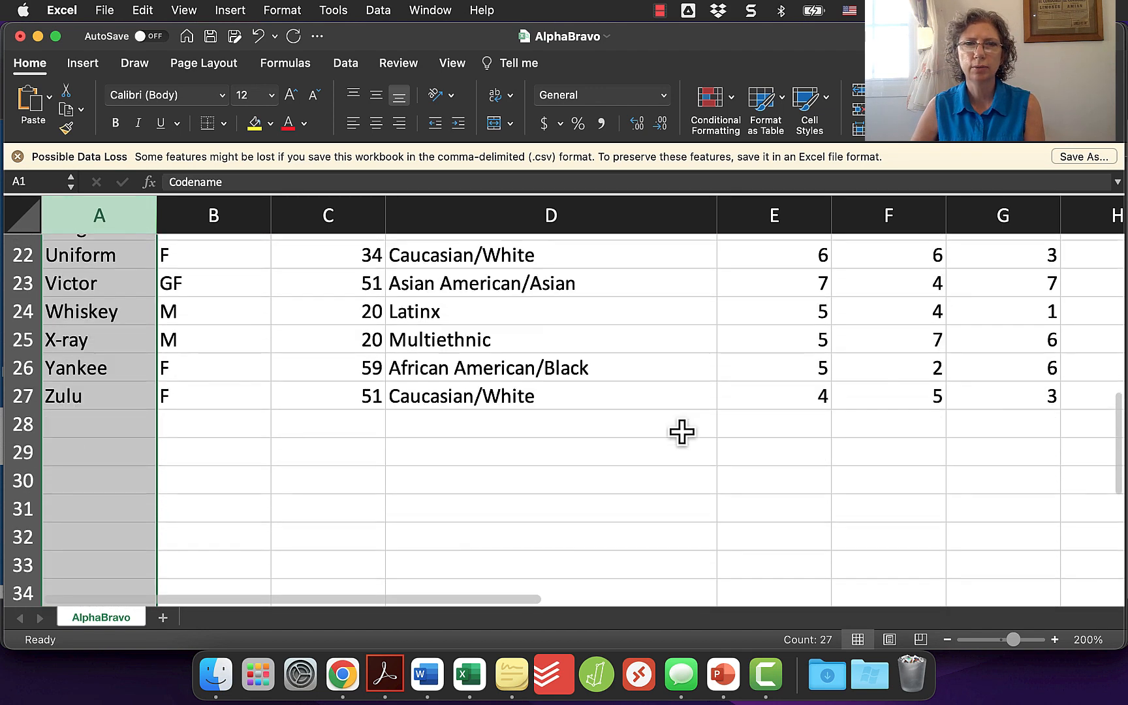
scroll(684, 432, up, 10)
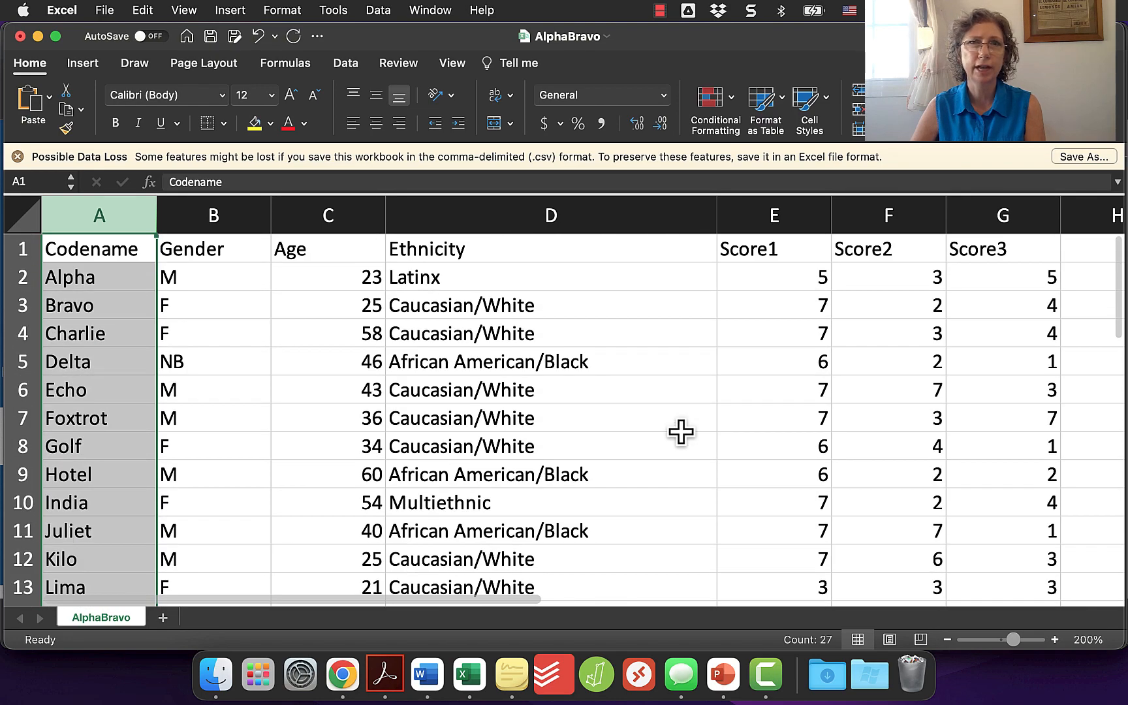
Close AlphaBravo.csv without saving the changes
click(744, 410)
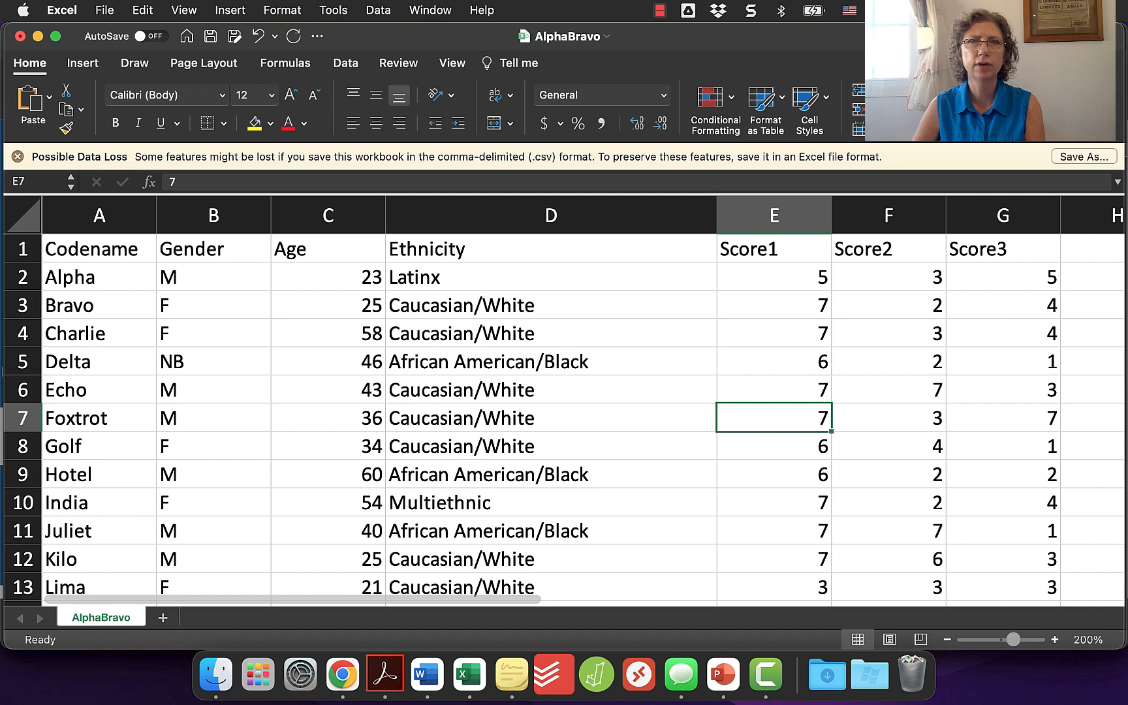
click(20, 37)
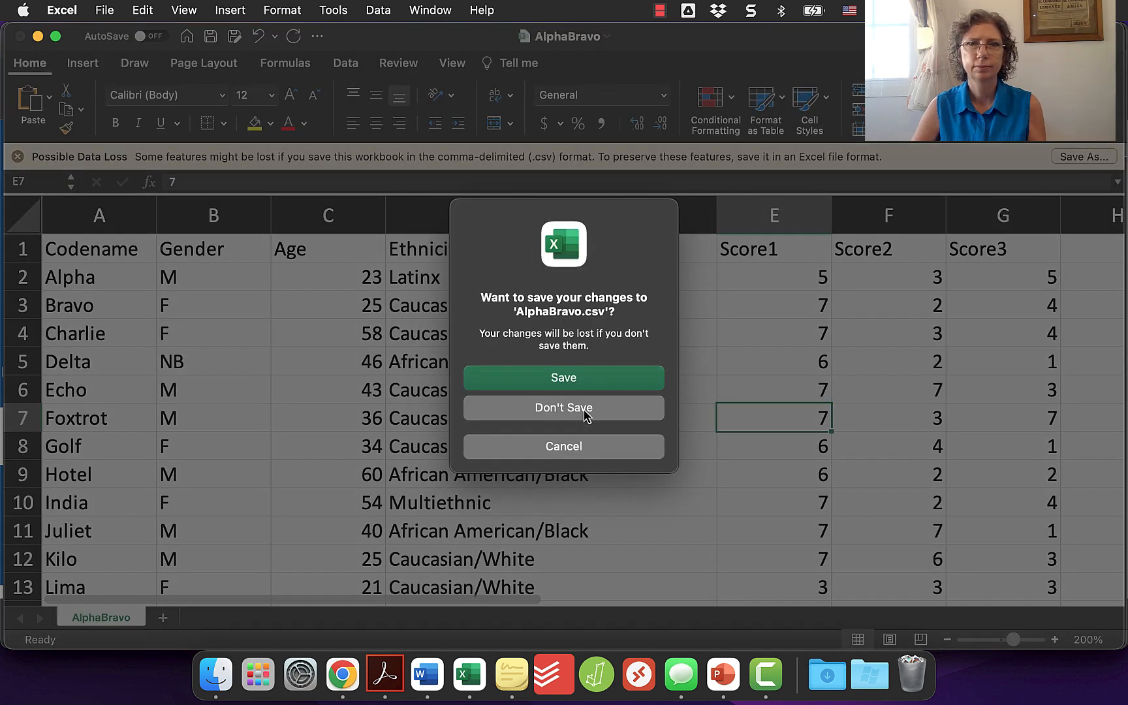
click(584, 410)
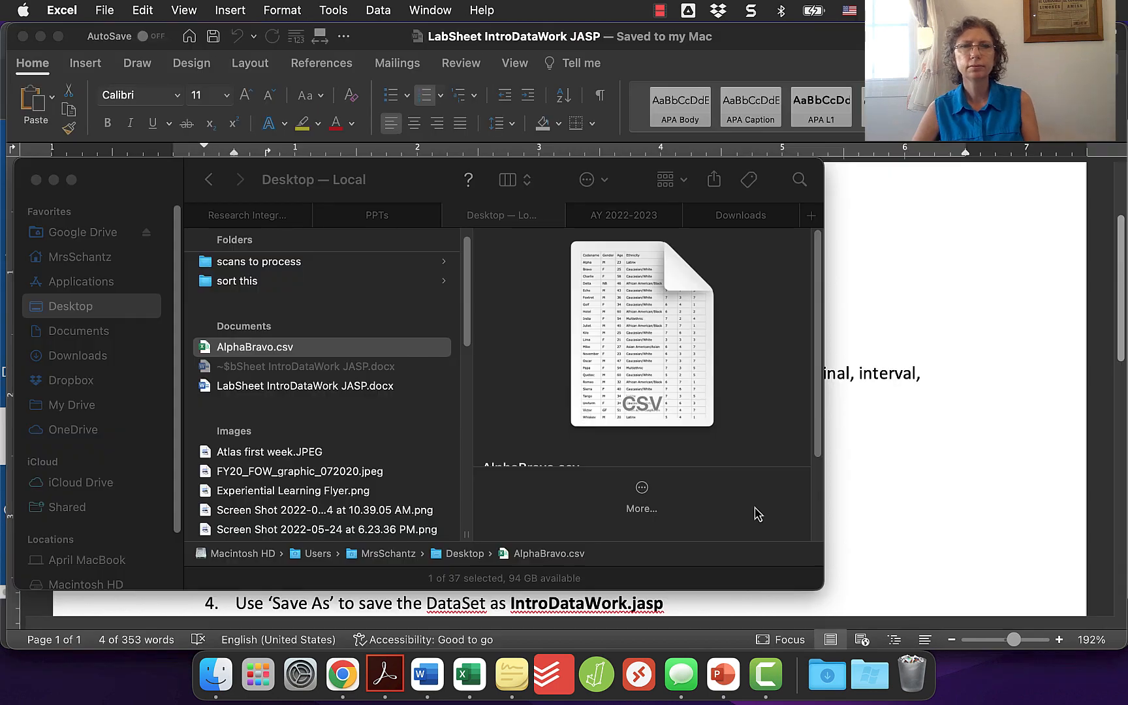
Return to the lab sheet in Word and highlight the Task 2 instruction to open JASP
click(993, 460)
scroll(651, 412, down, 2)
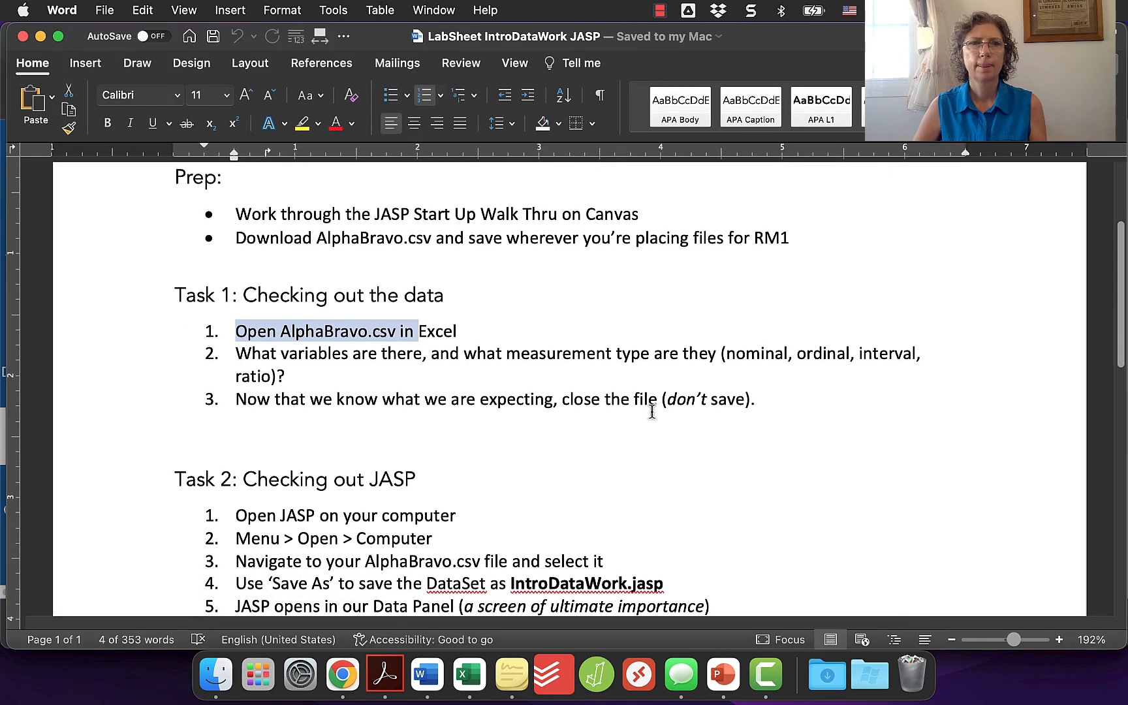
scroll(652, 412, down, 5)
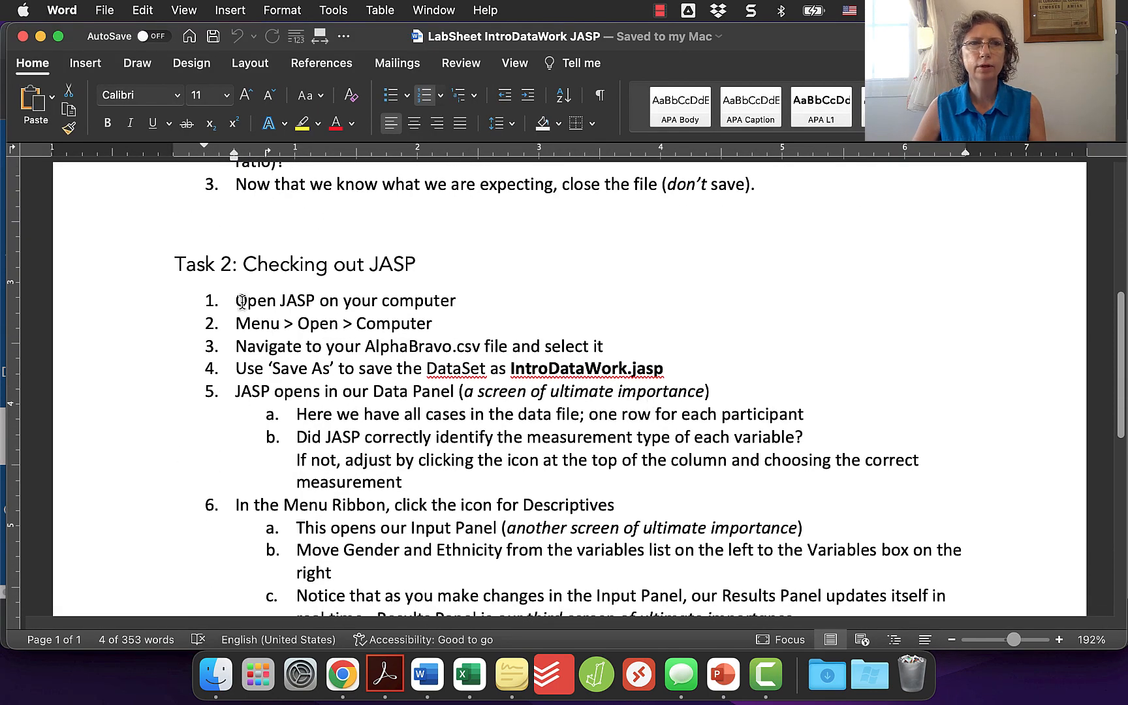
drag(241, 301, 406, 307)
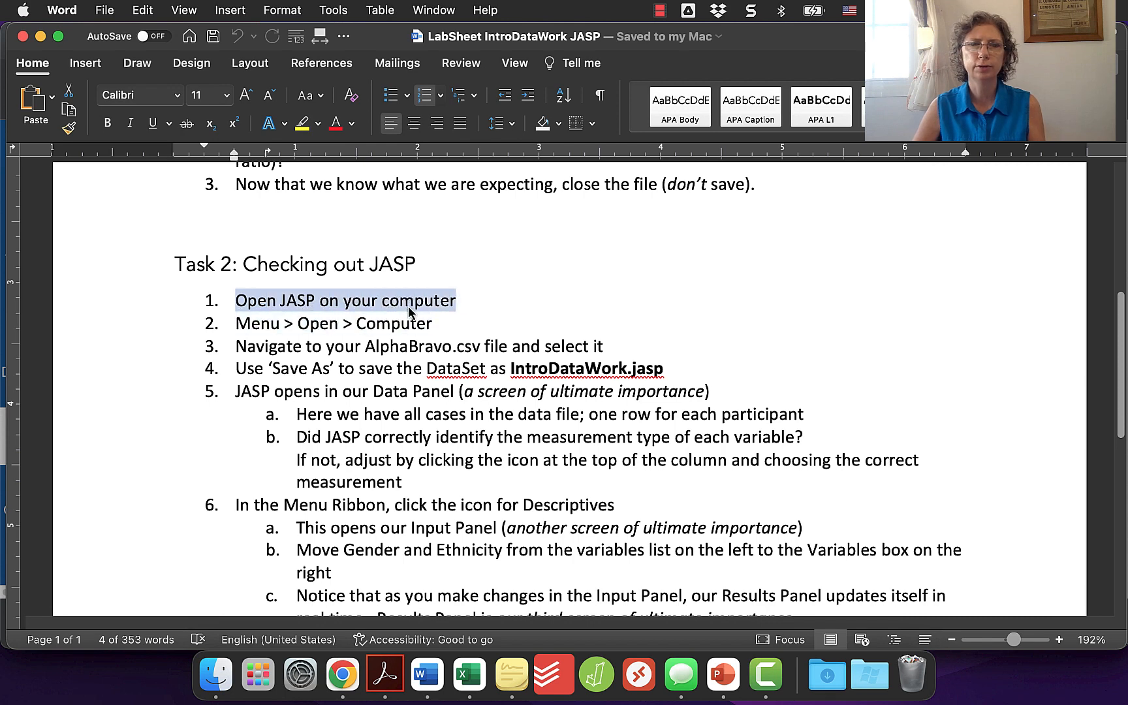
Switch to JASP and open AlphaBravo.csv from the Desktop folder on the computer
click(596, 674)
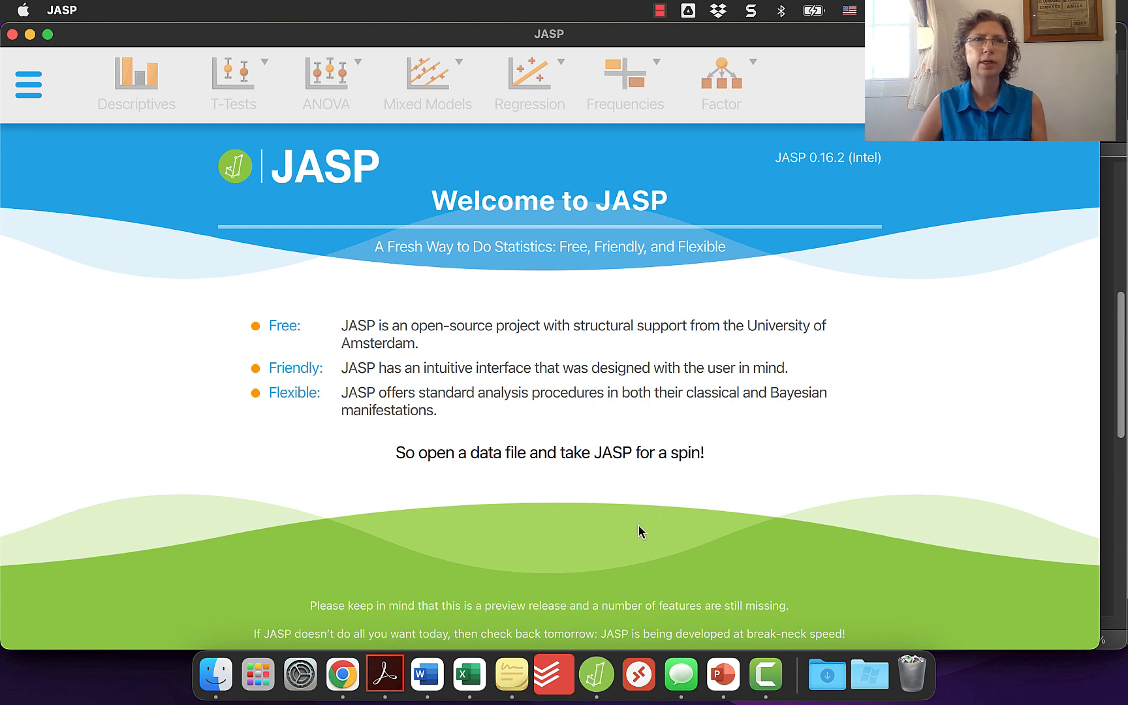
click(51, 95)
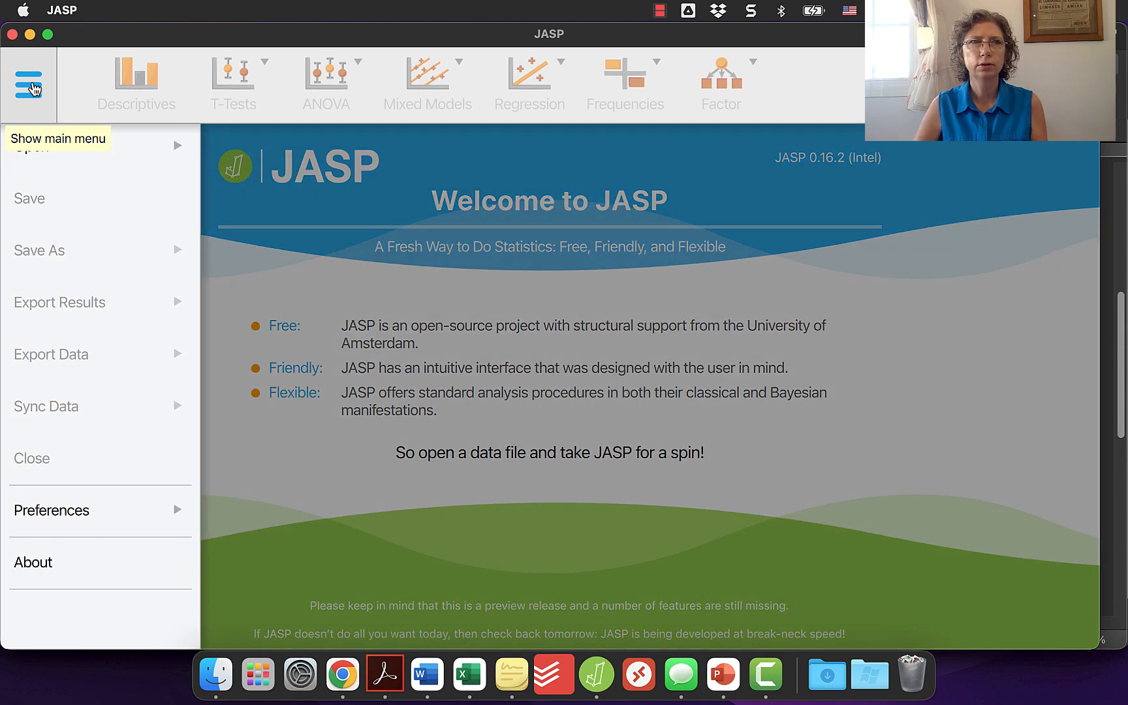
click(53, 157)
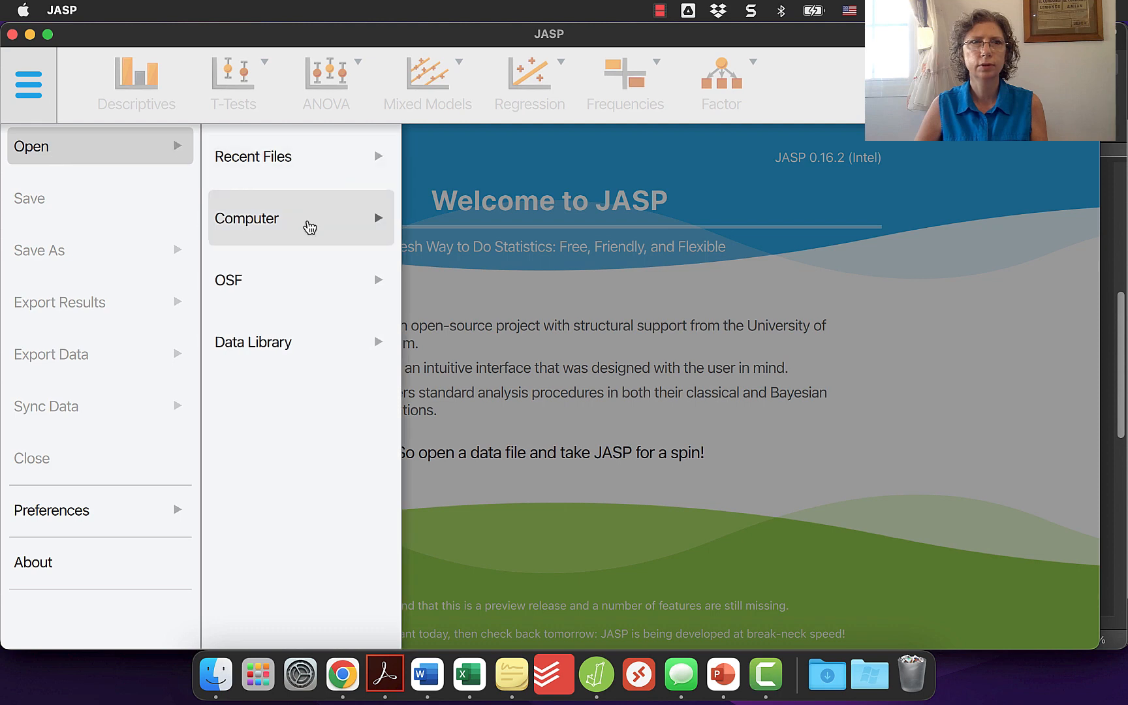
click(305, 224)
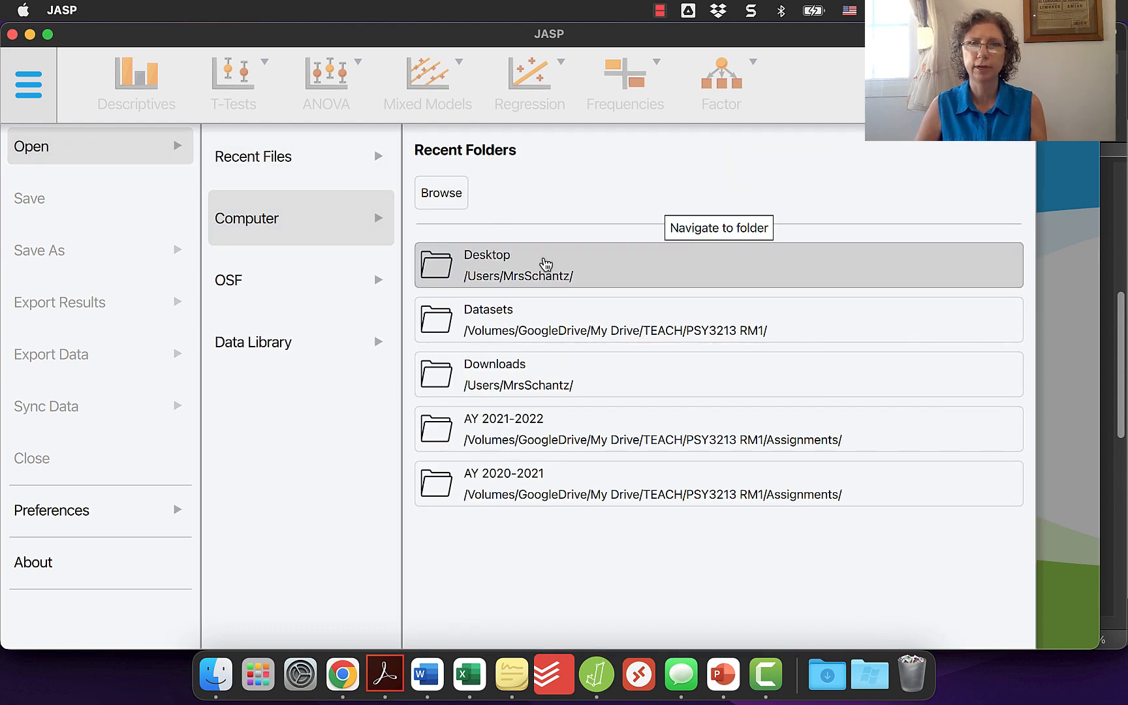
click(545, 263)
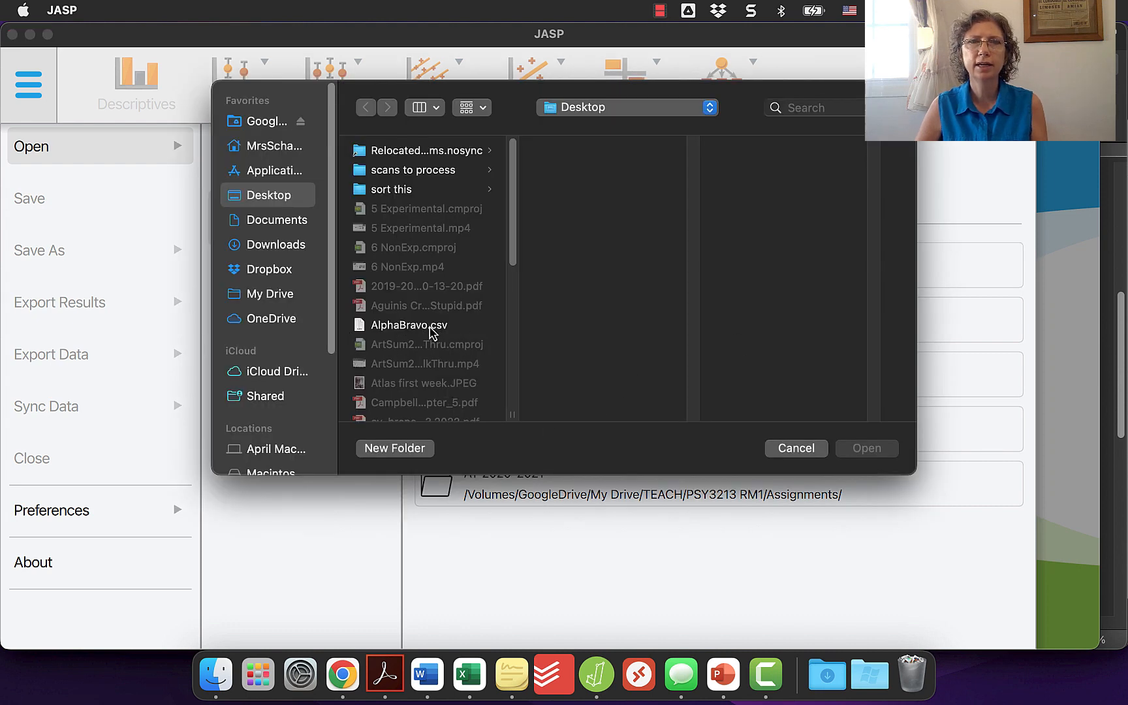
click(397, 330)
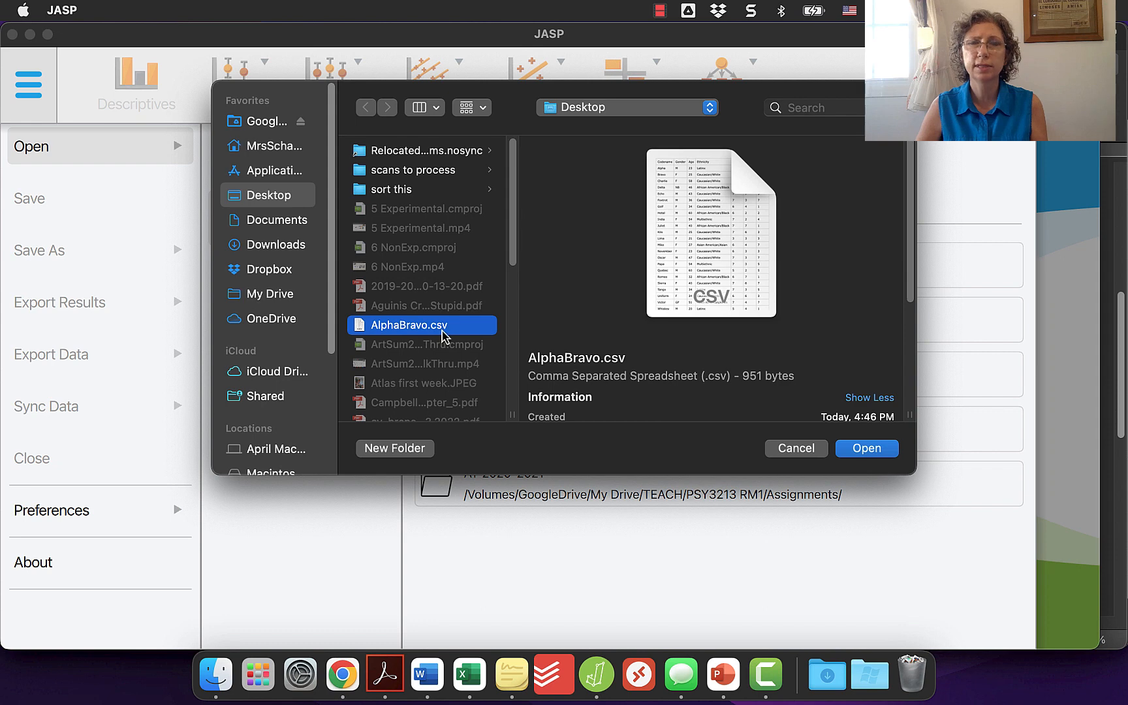
click(874, 450)
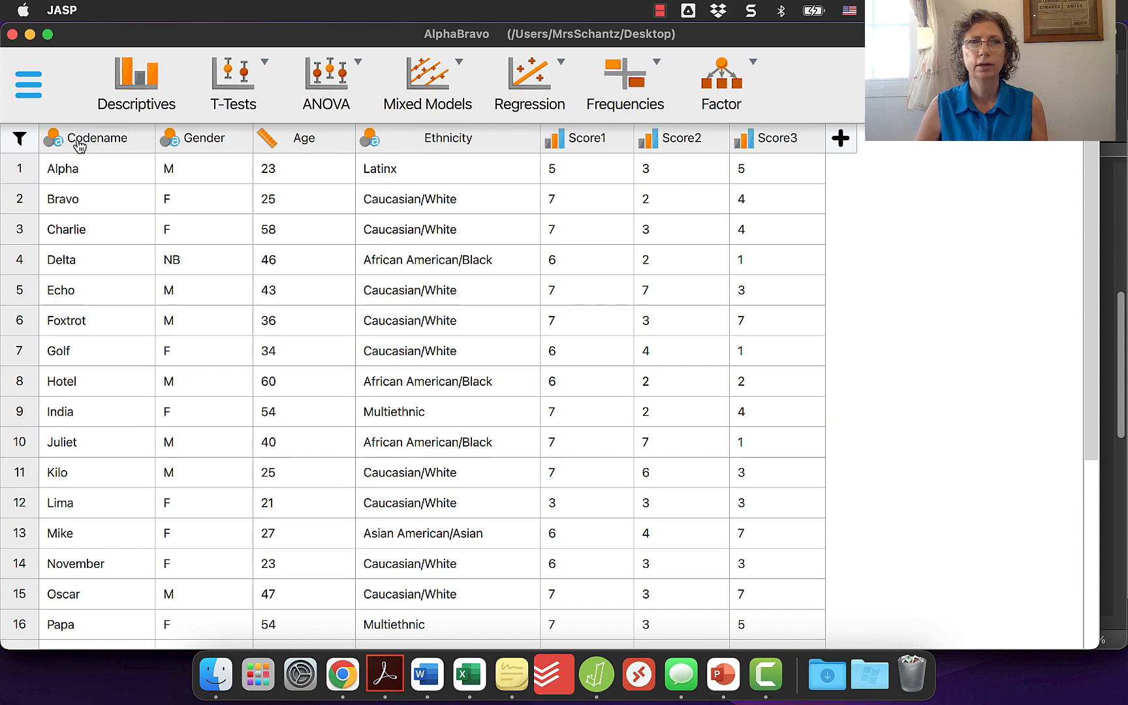
Check the measurement types of the Codename, Gender, Ethnicity and Age variables against the available column types
click(52, 141)
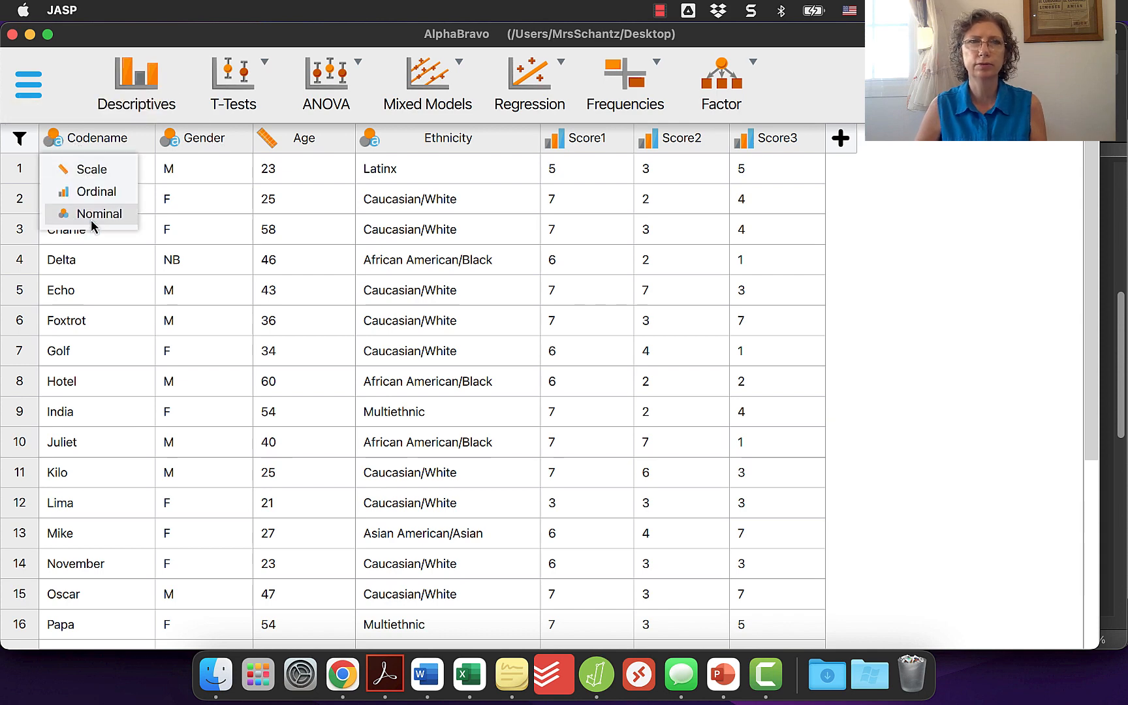
click(171, 138)
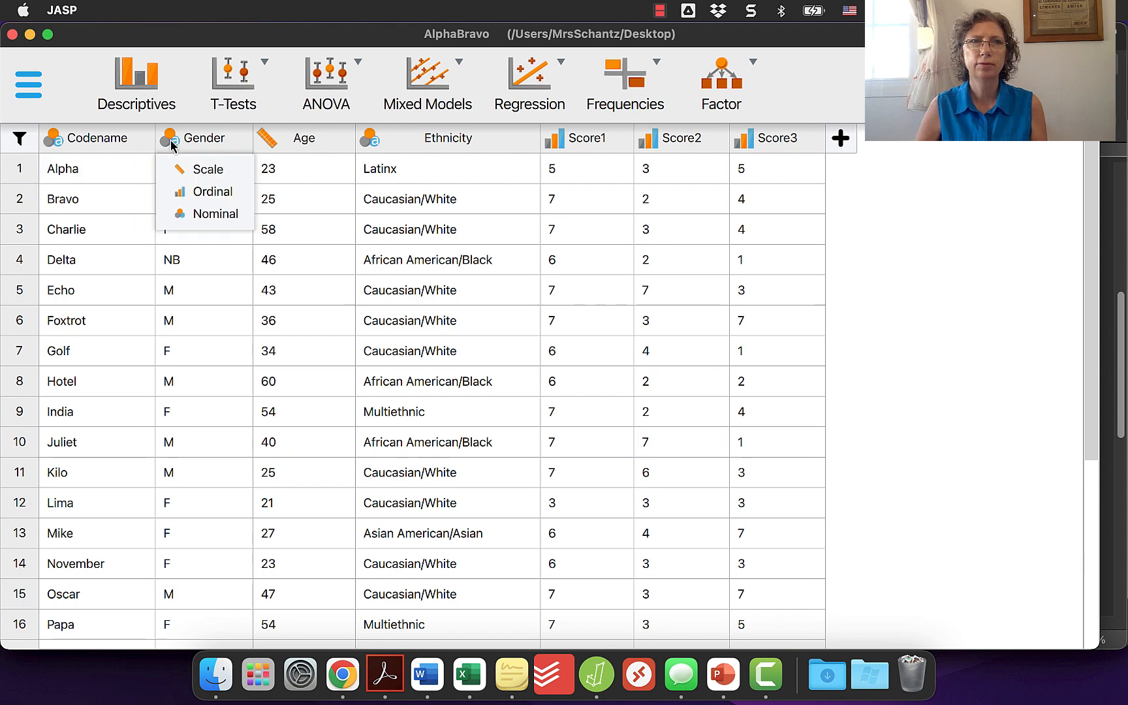
click(370, 139)
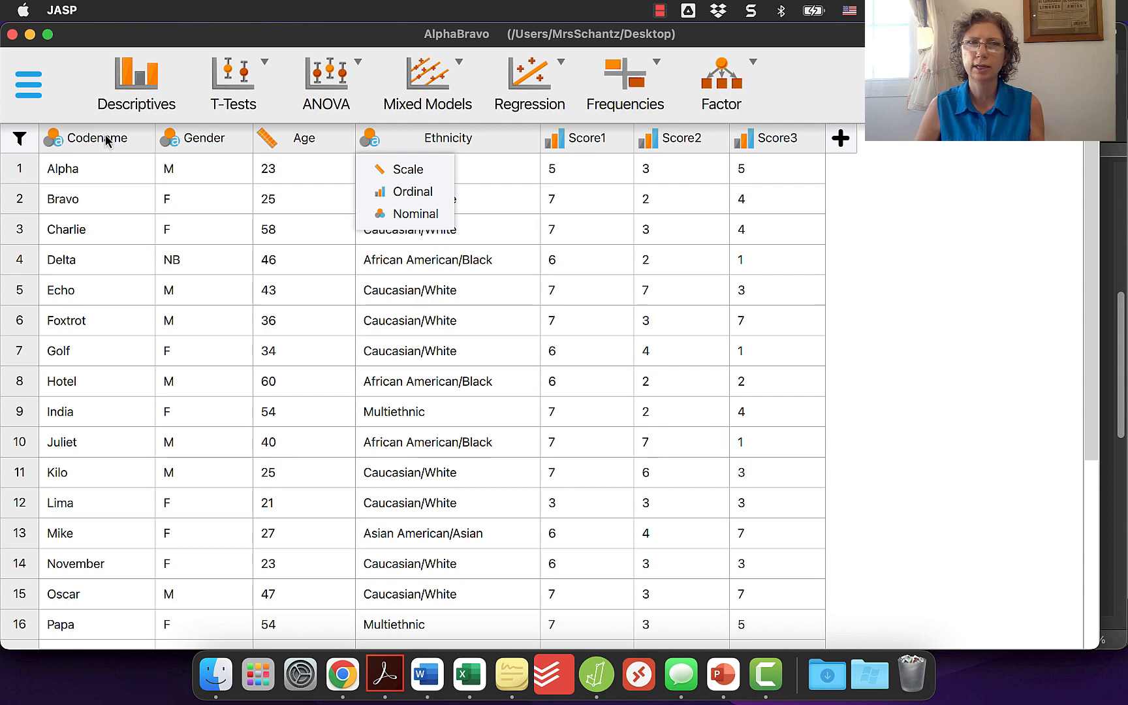
click(52, 140)
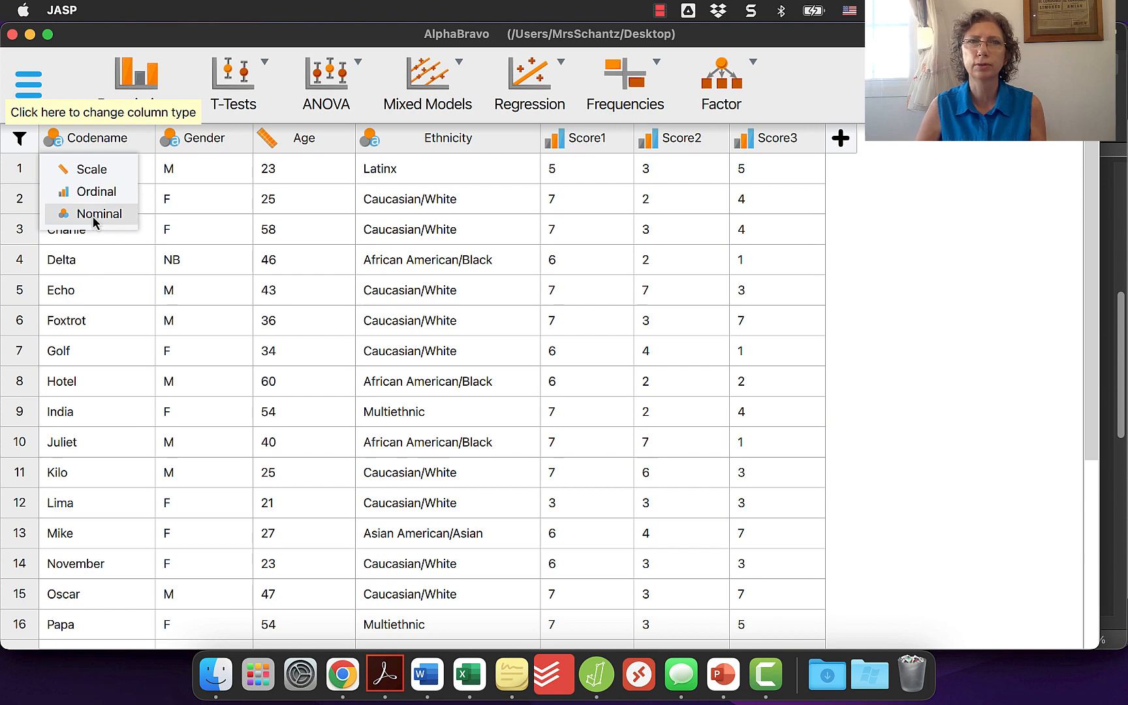
click(266, 139)
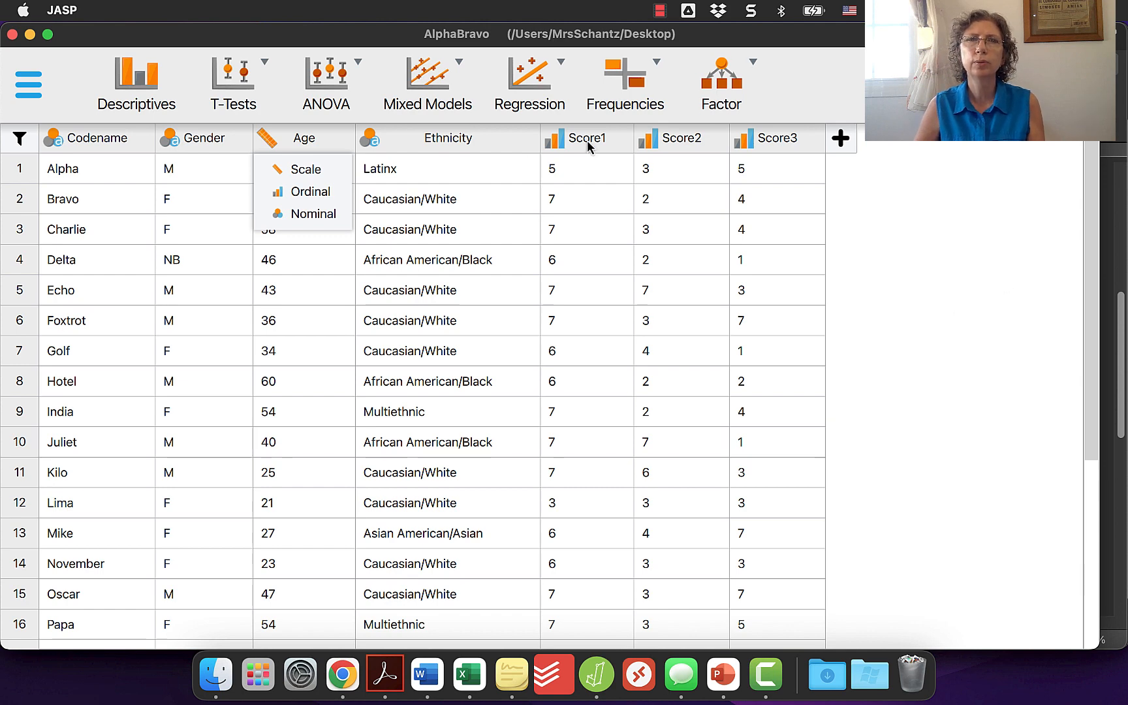
Set the measurement type of the Score1, Score2 and Score3 columns to Scale
click(554, 144)
click(553, 143)
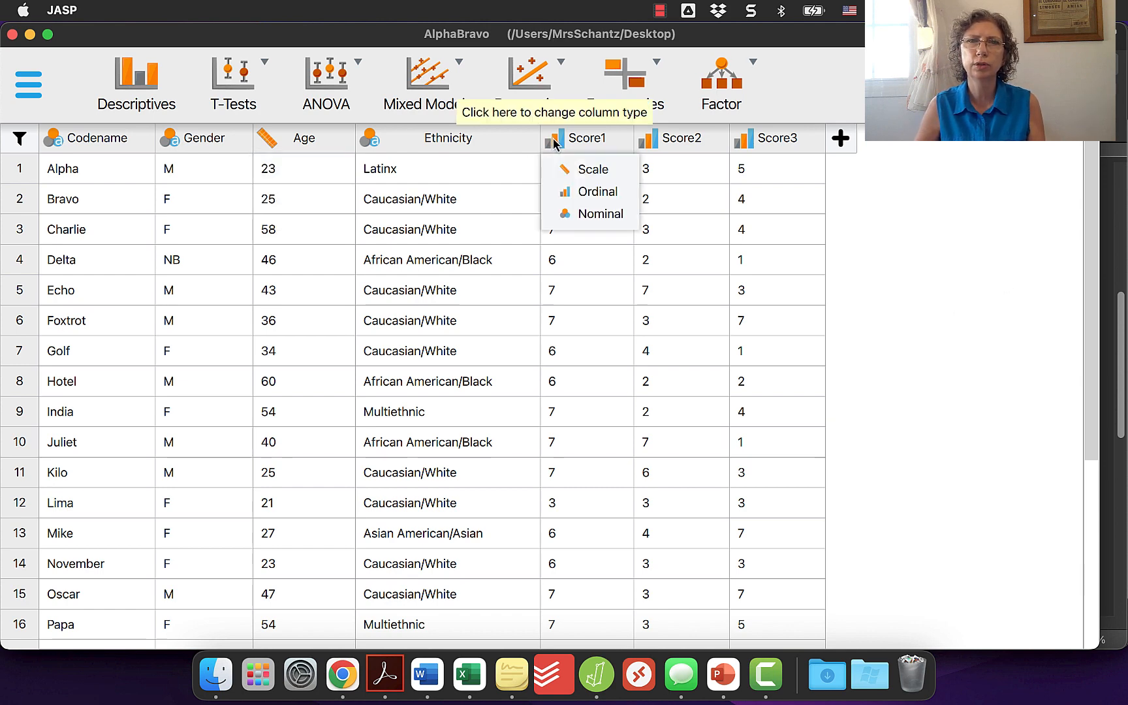
click(592, 171)
click(660, 143)
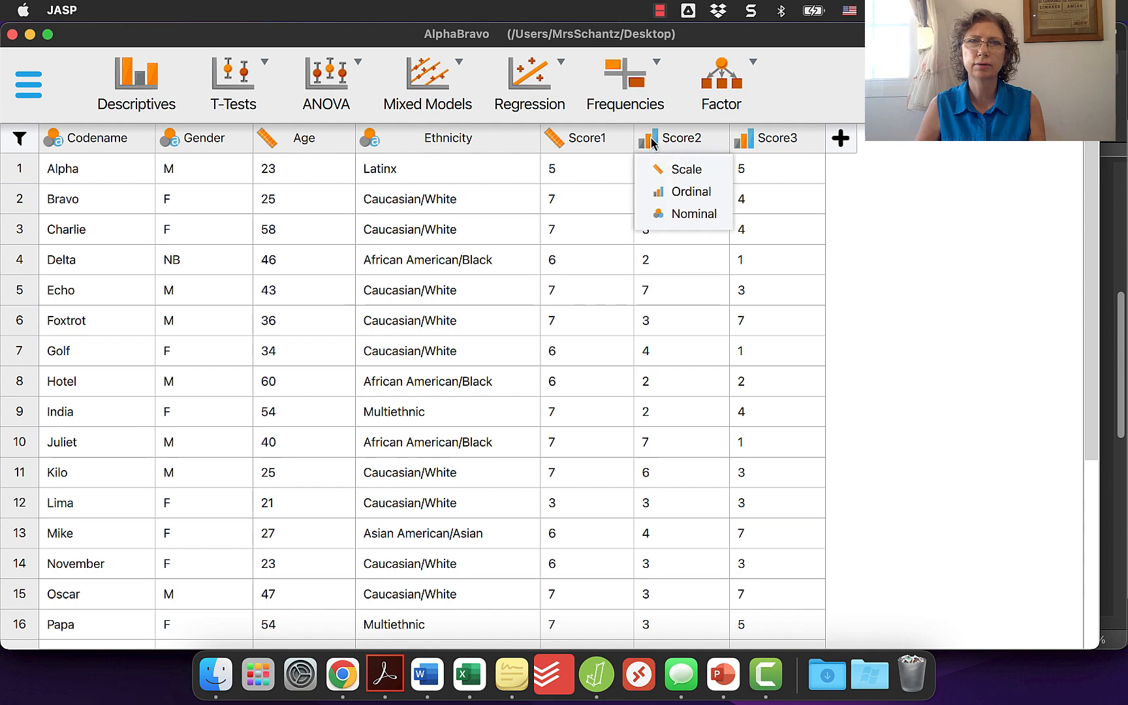
click(679, 168)
click(751, 149)
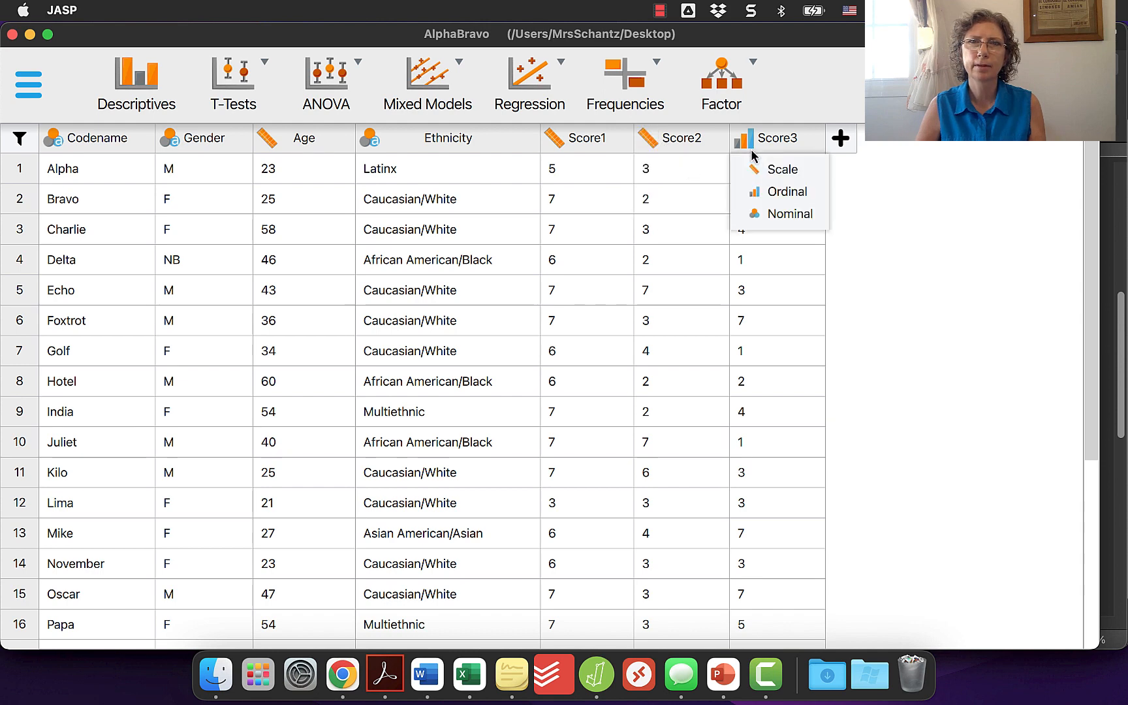
click(751, 171)
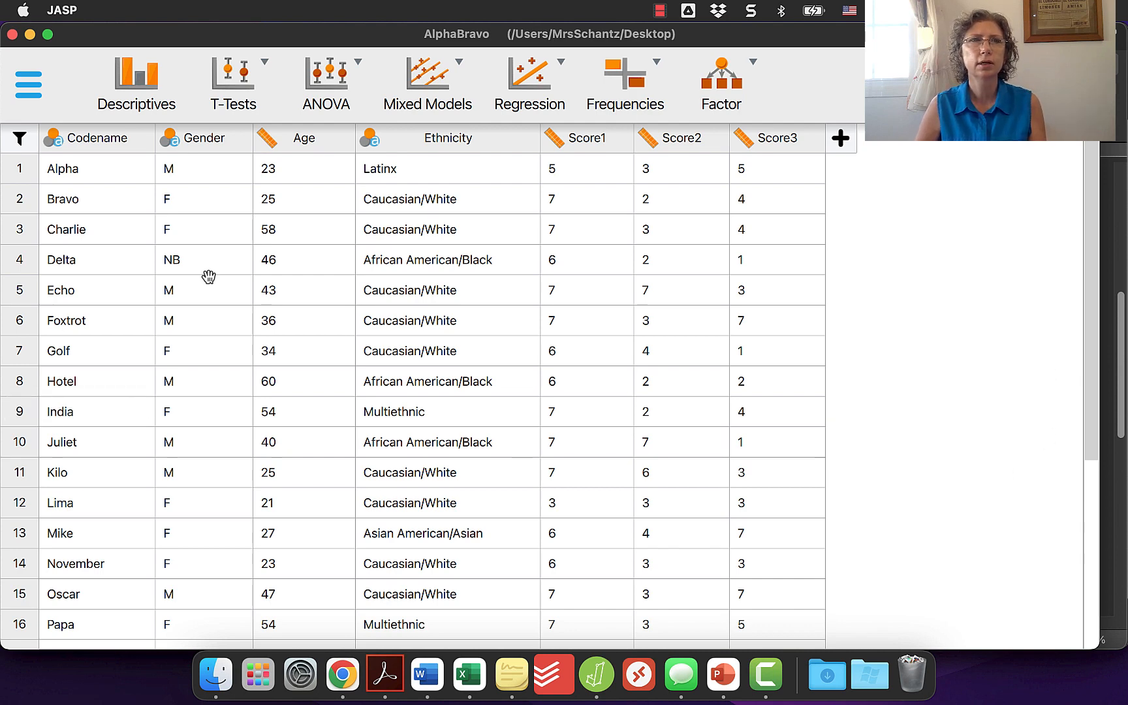
Save the dataset to the Desktop folder as IntroDatawork.jasp, replacing the existing file of that name
click(29, 91)
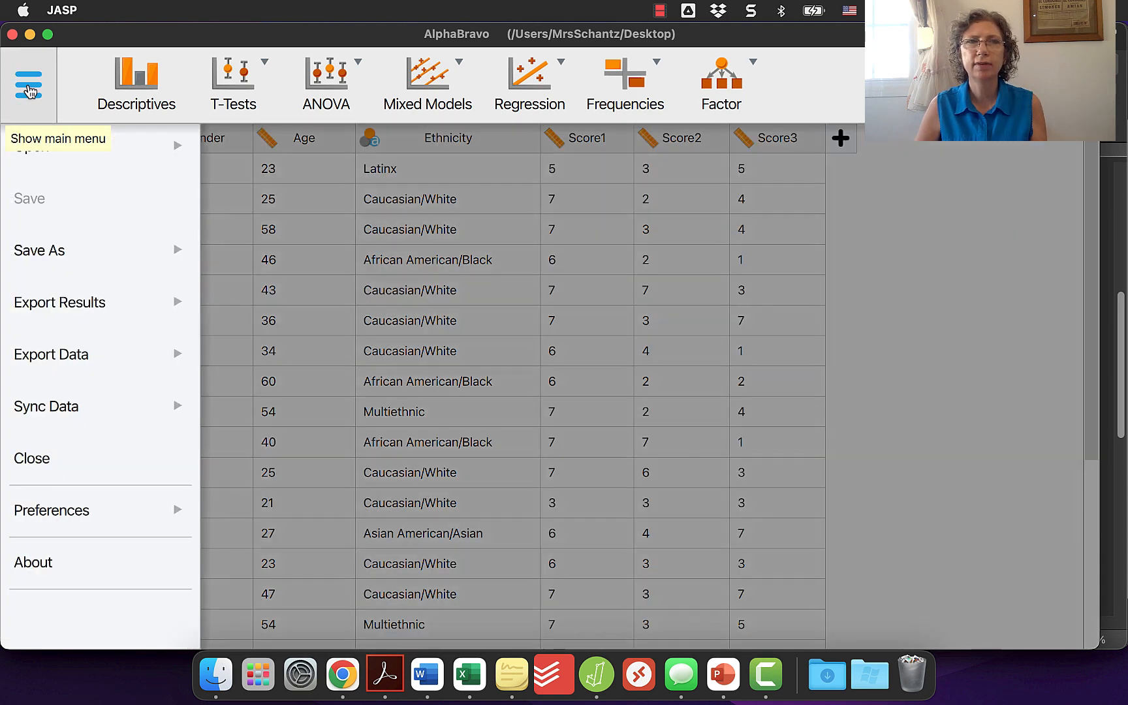
click(59, 250)
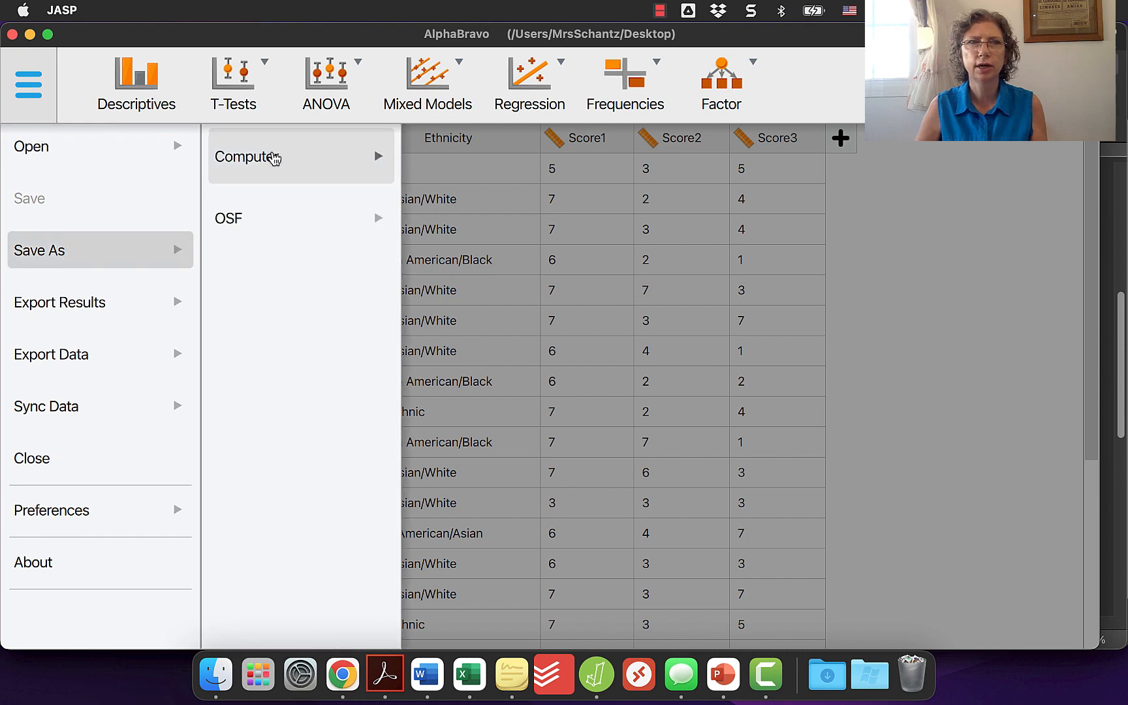
click(273, 158)
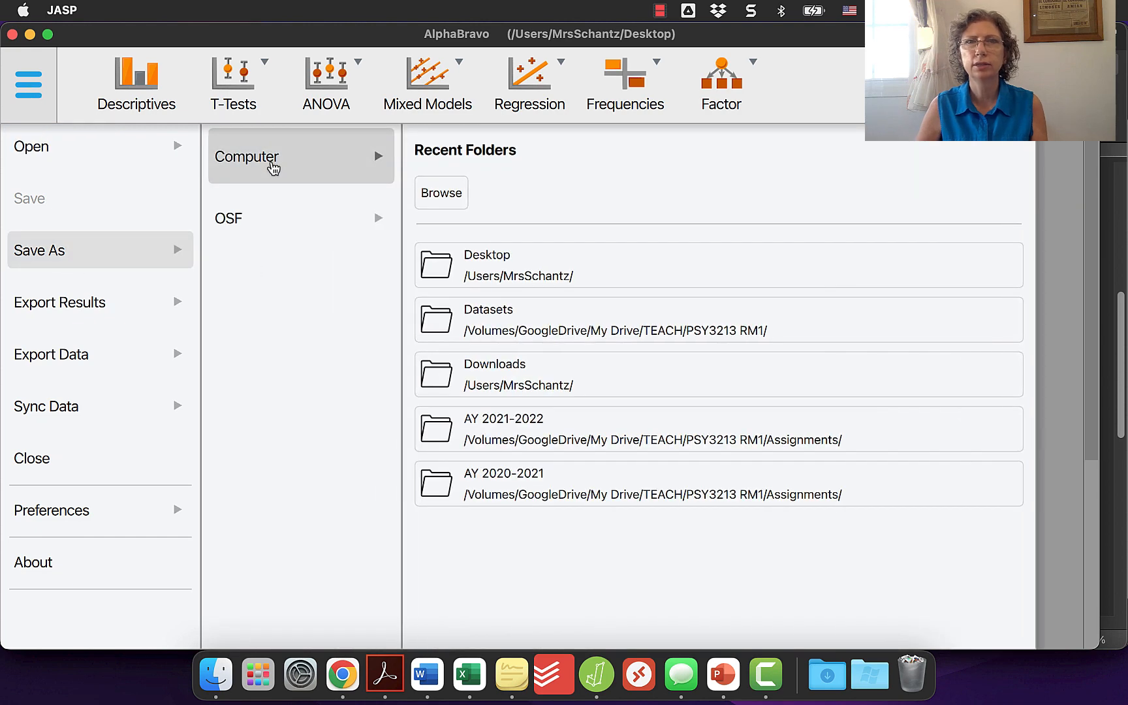
click(544, 273)
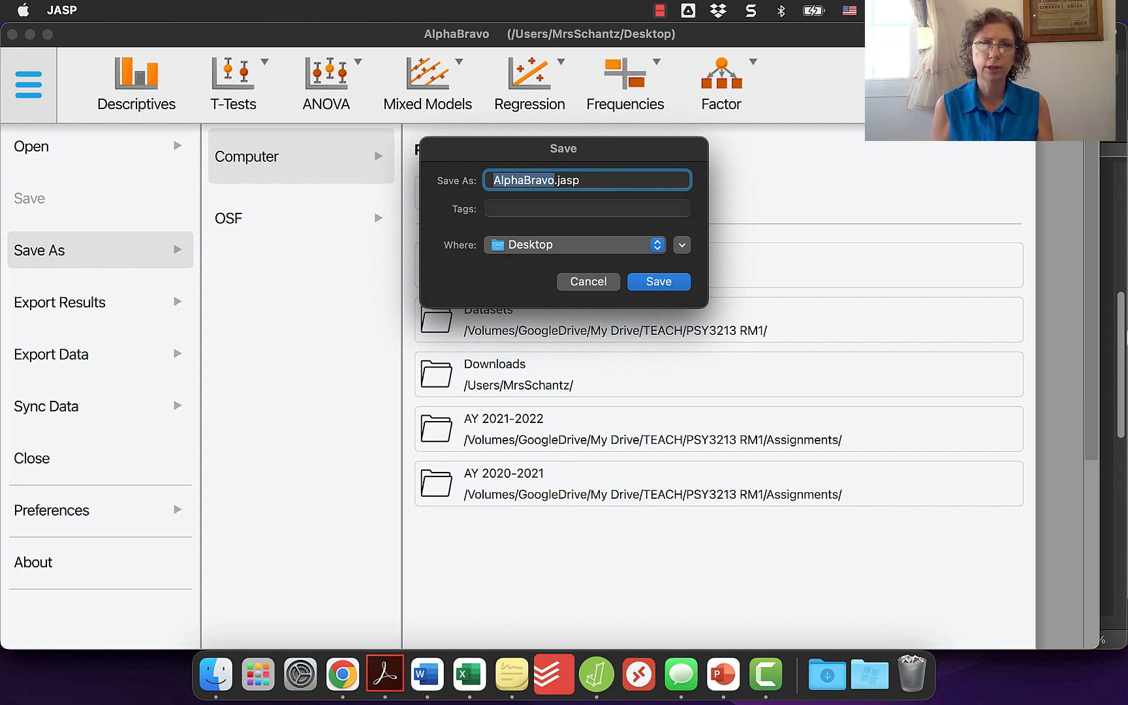
text(IntroDat)
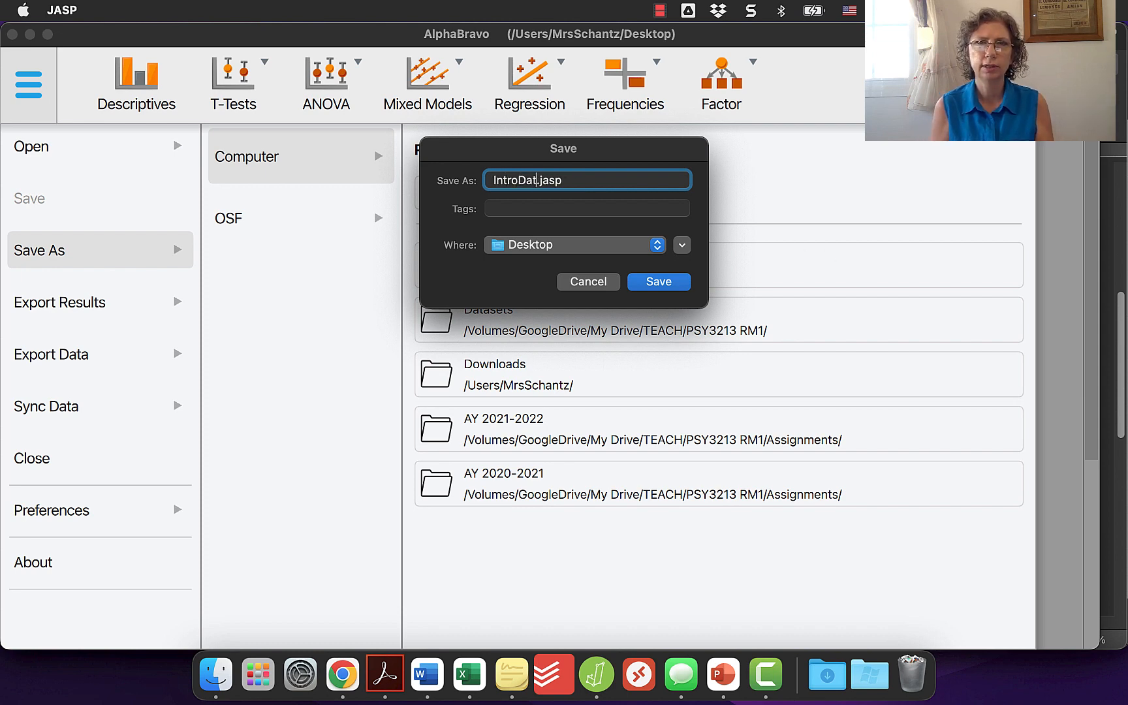
text(awork)
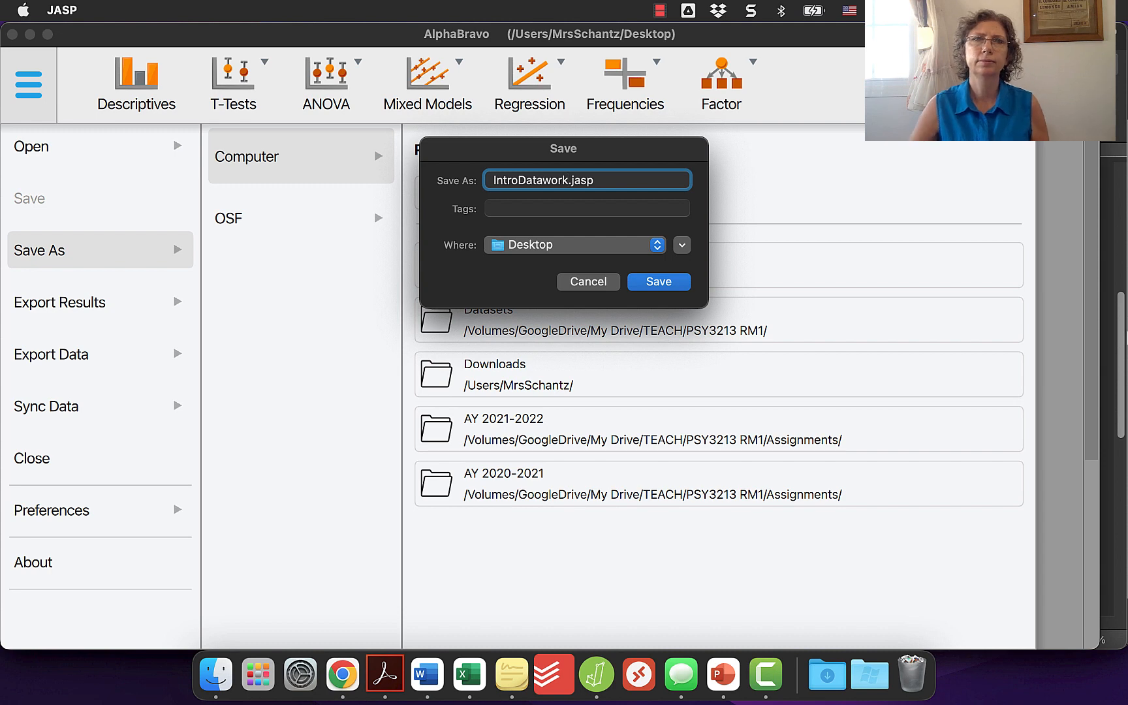
click(676, 282)
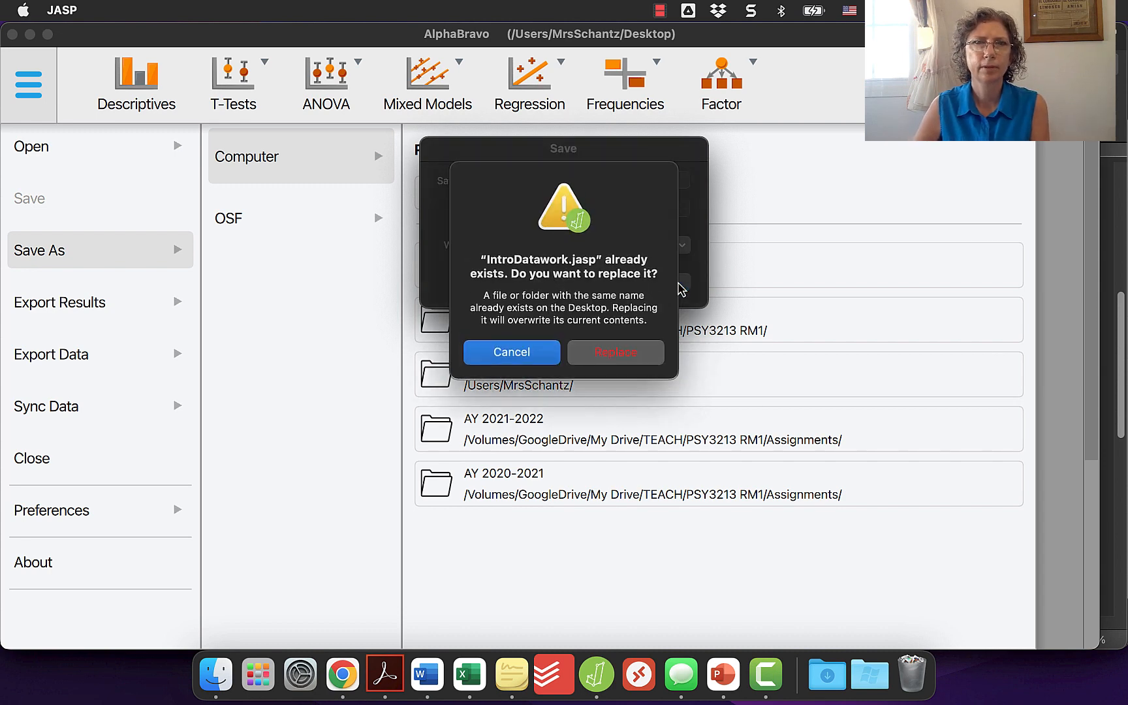
click(628, 357)
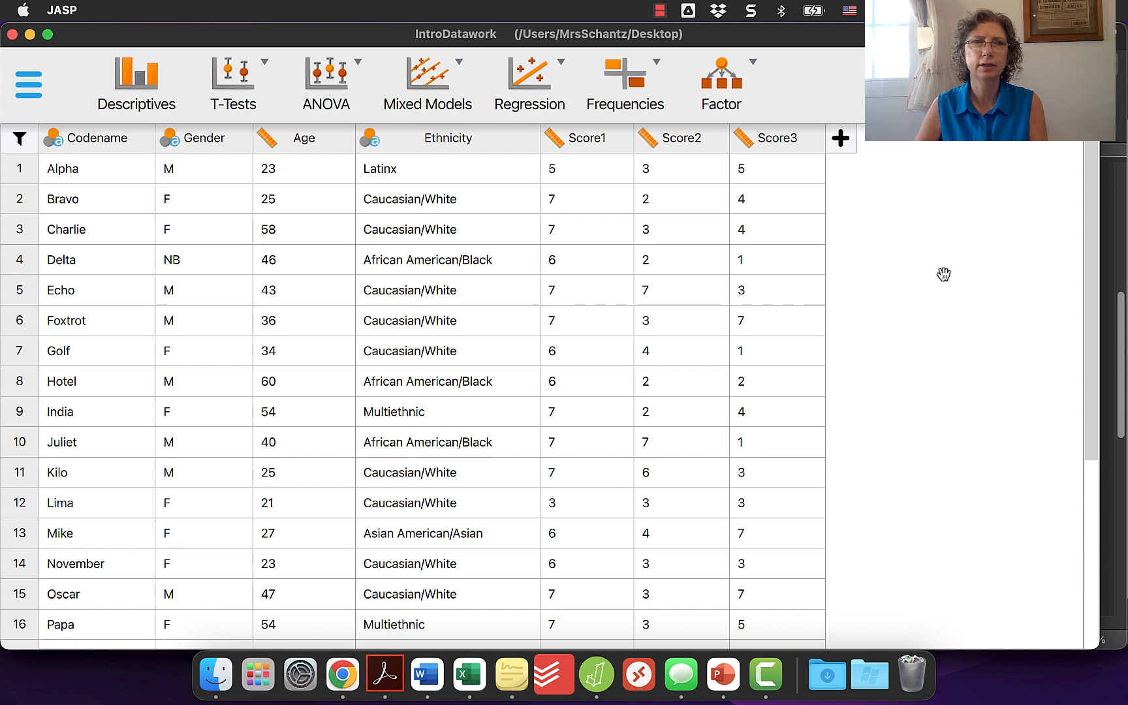
Return to the lab sheet in Word, highlight the Task 2 instruction about Descriptives and read its sub-steps
key(super+Tab)
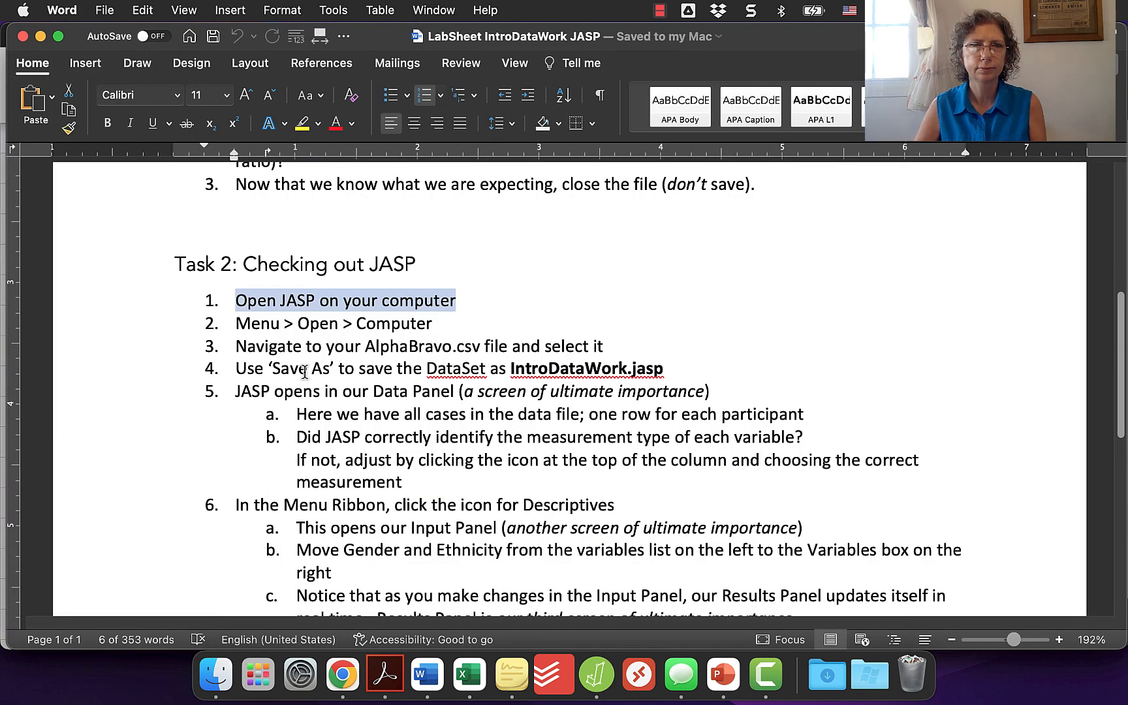
scroll(647, 388, down, 3)
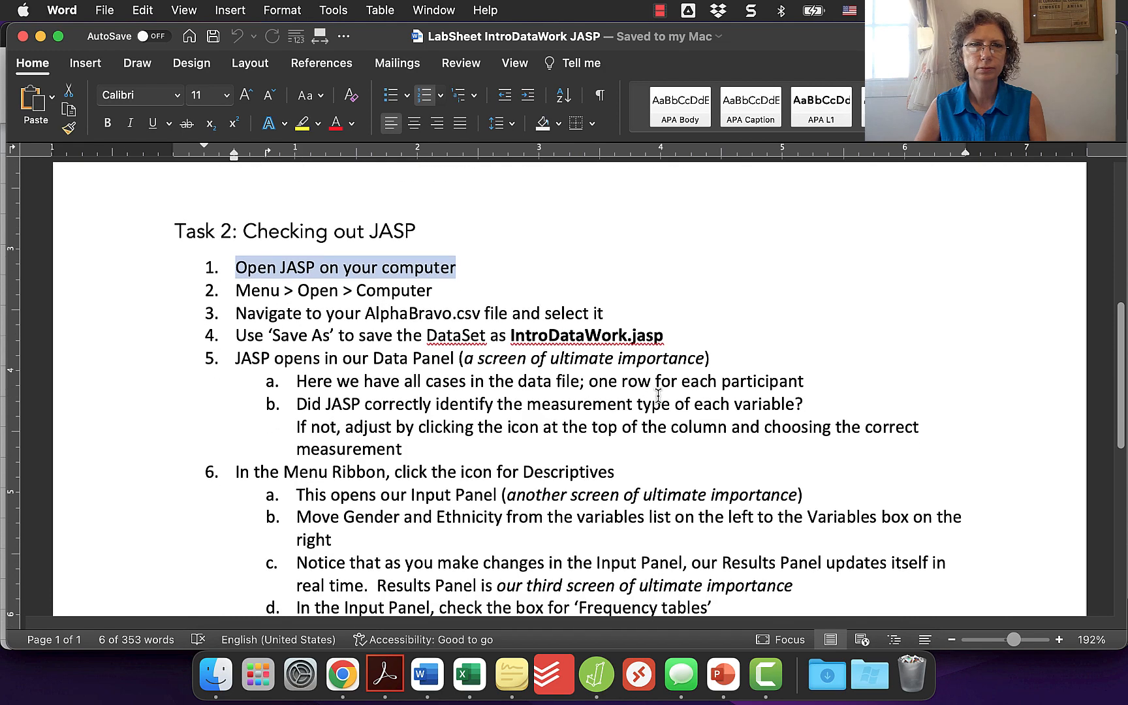
scroll(659, 395, down, 8)
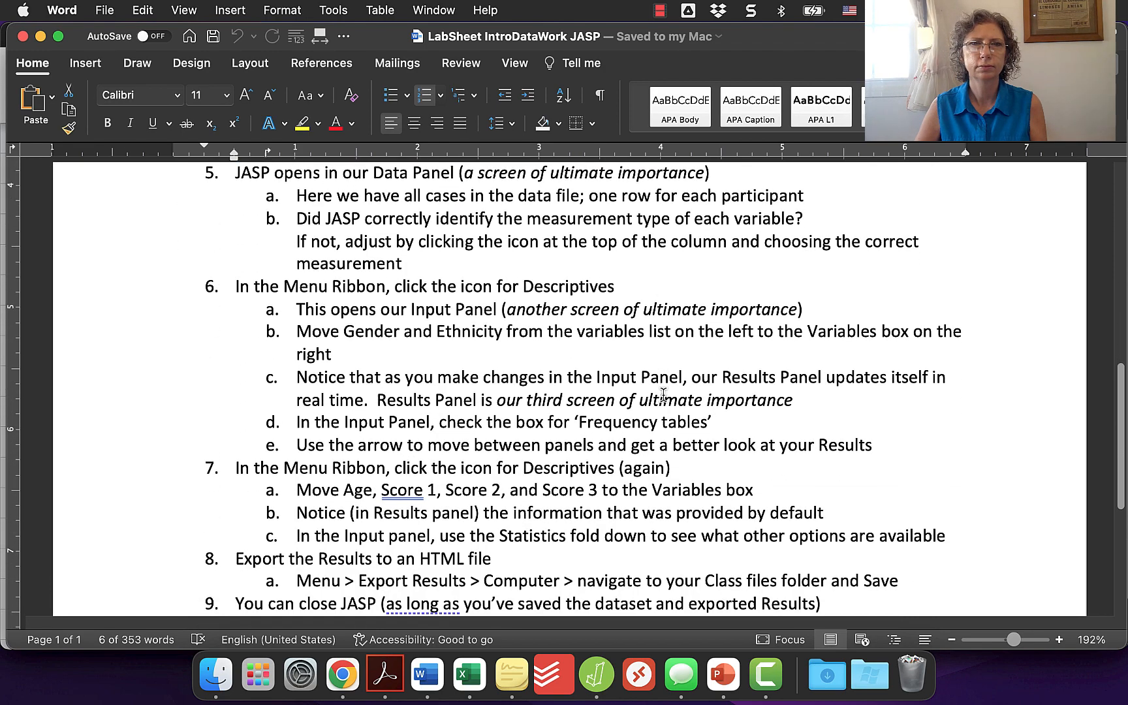
drag(256, 287, 521, 293)
scroll(716, 453, down, 2)
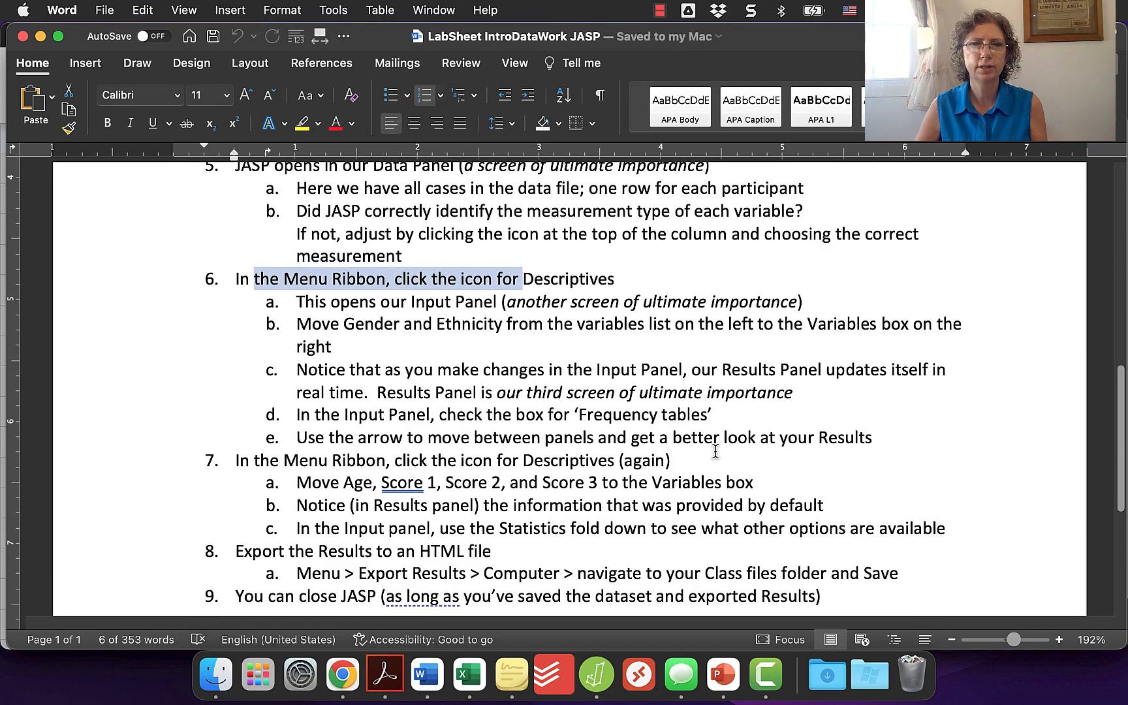
scroll(718, 451, down, 2)
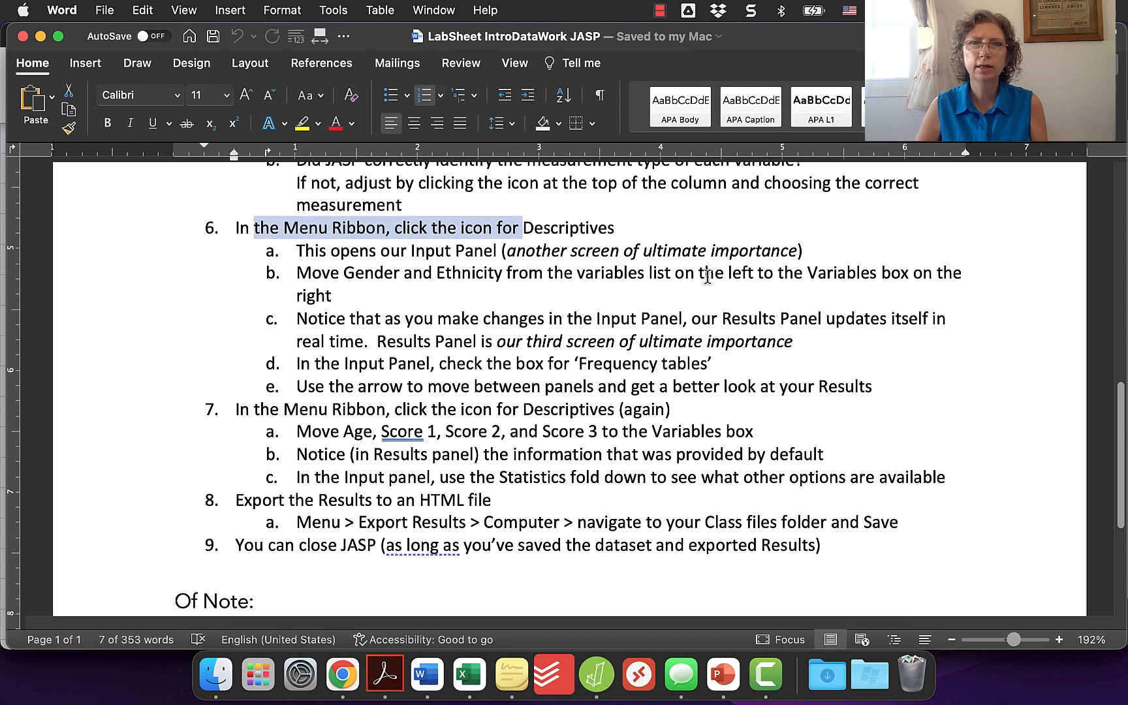
Start a Descriptives analysis in JASP with Gender and Ethnicity as variables and frequency tables enabled
click(136, 85)
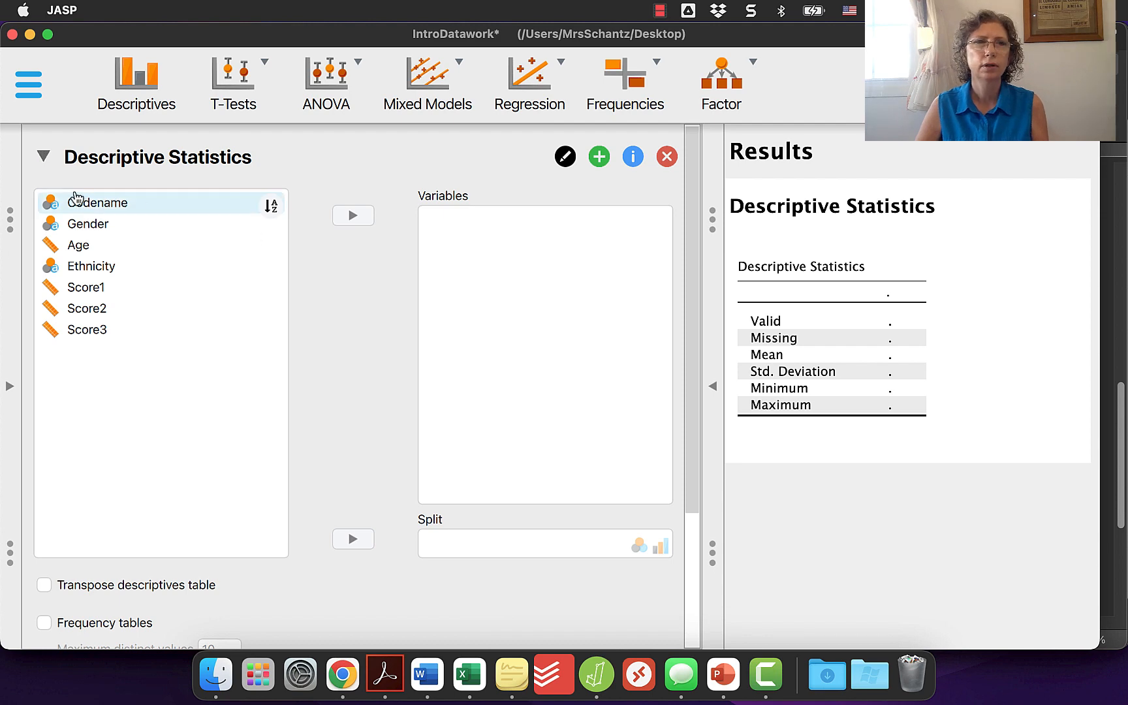
click(92, 226)
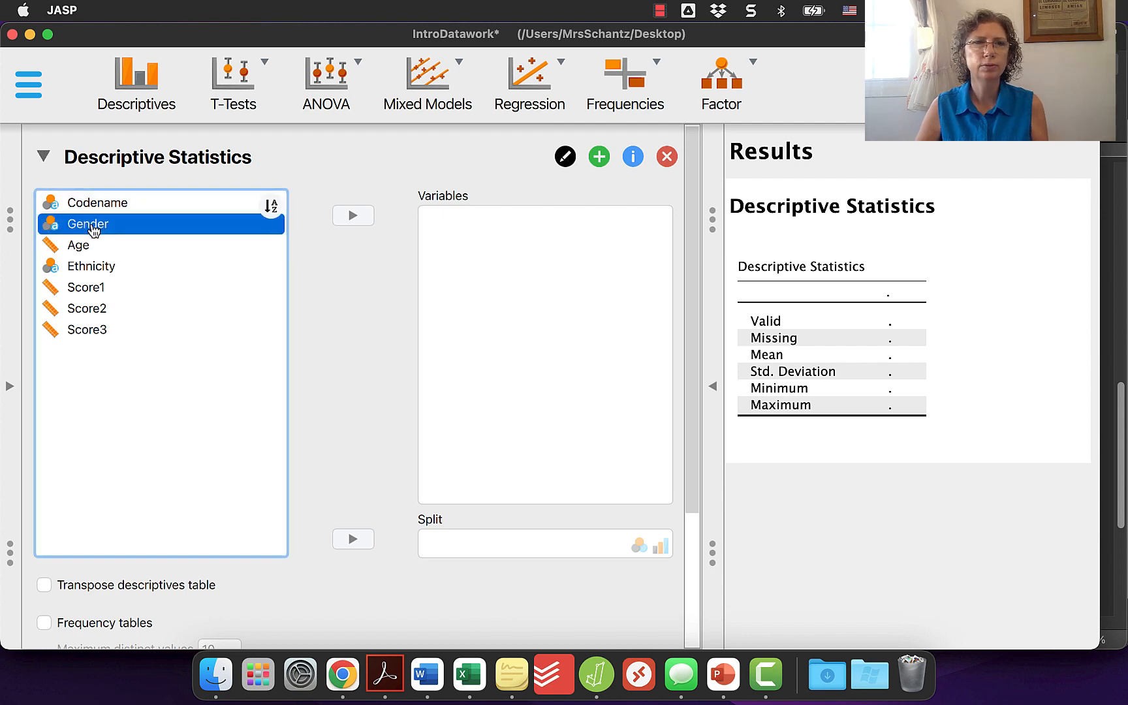
click(352, 216)
click(98, 244)
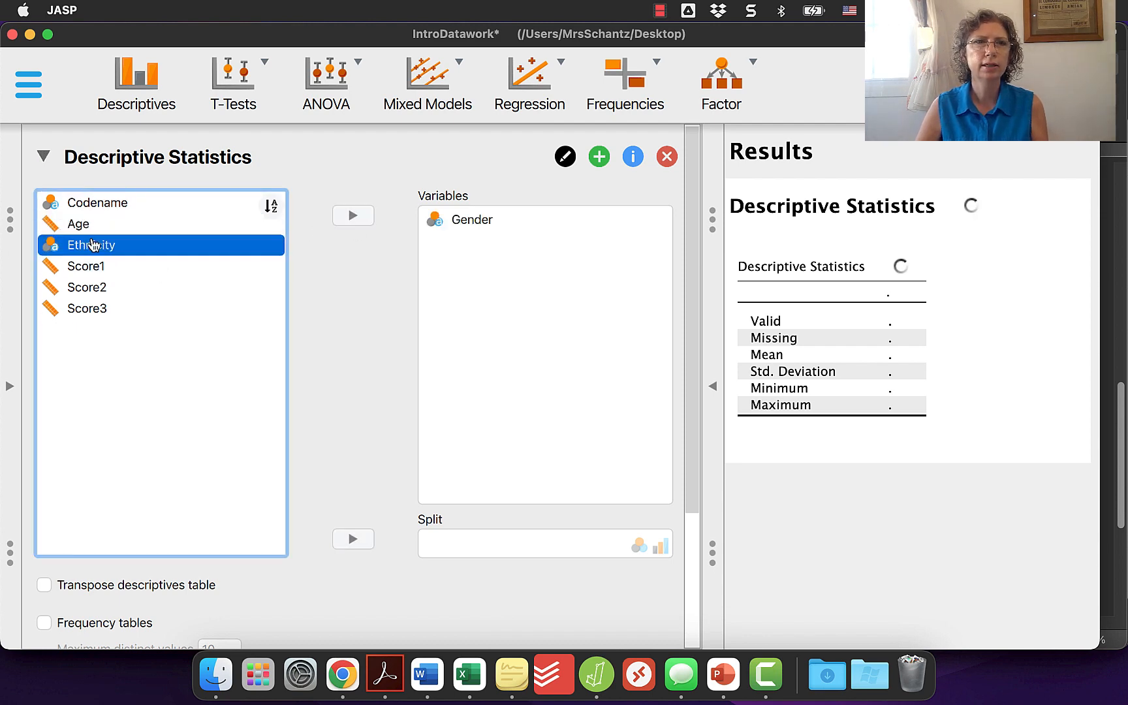
click(354, 217)
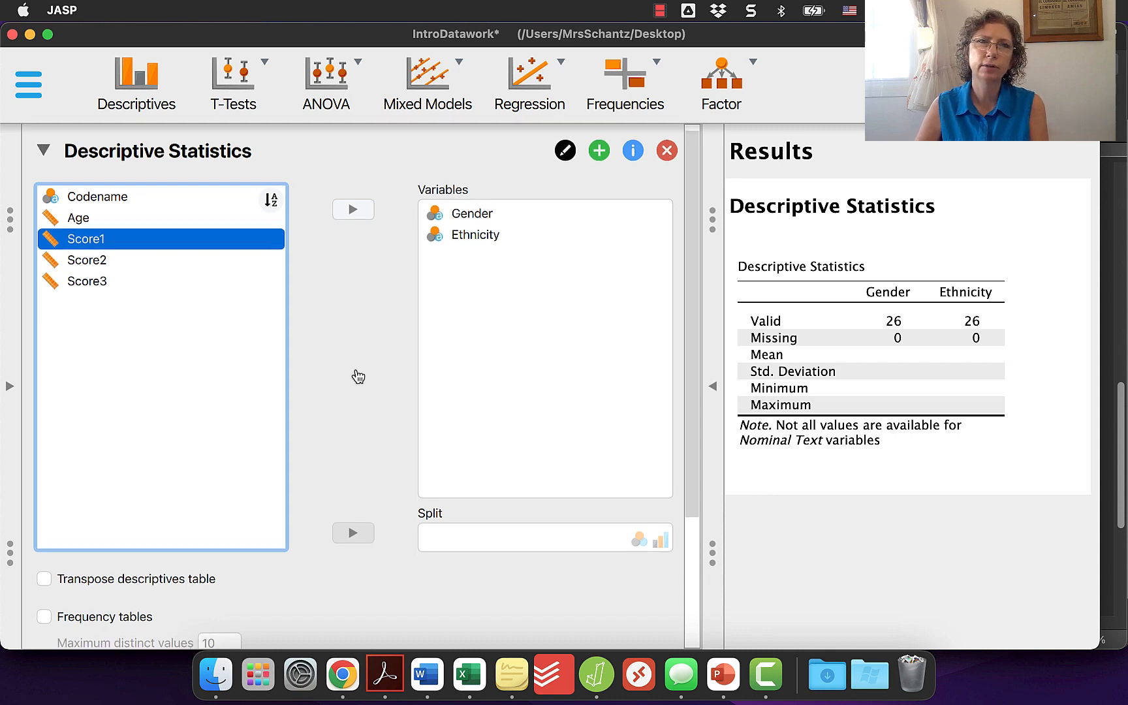
scroll(359, 375, down, 5)
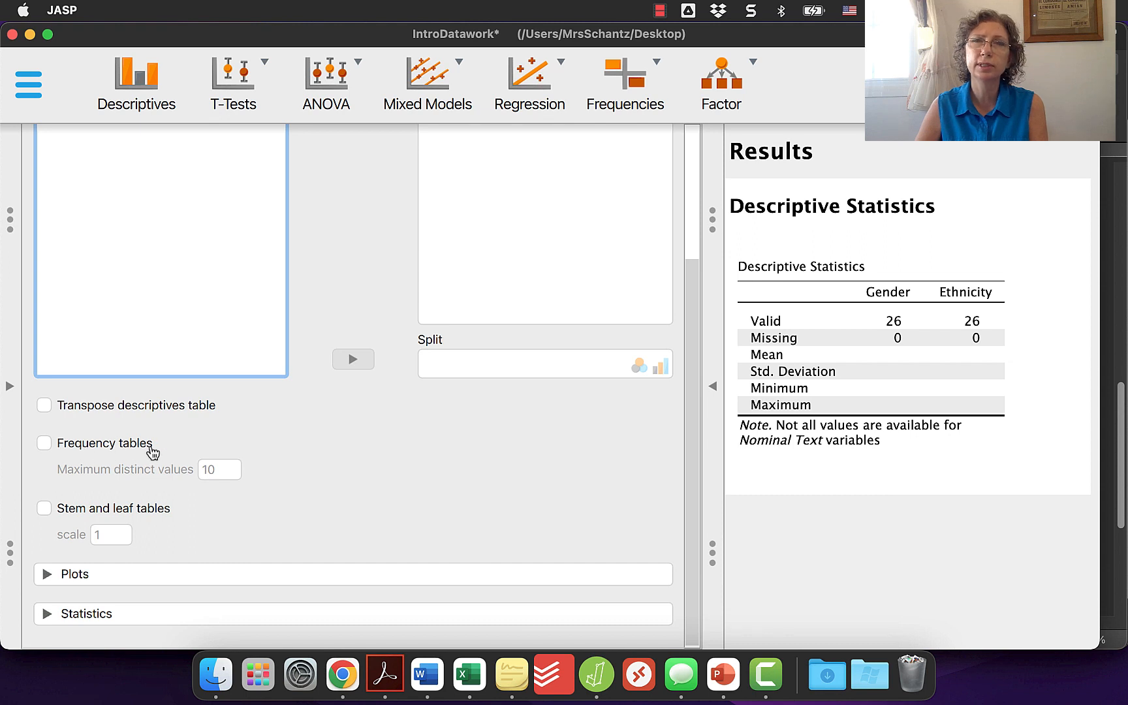
click(43, 444)
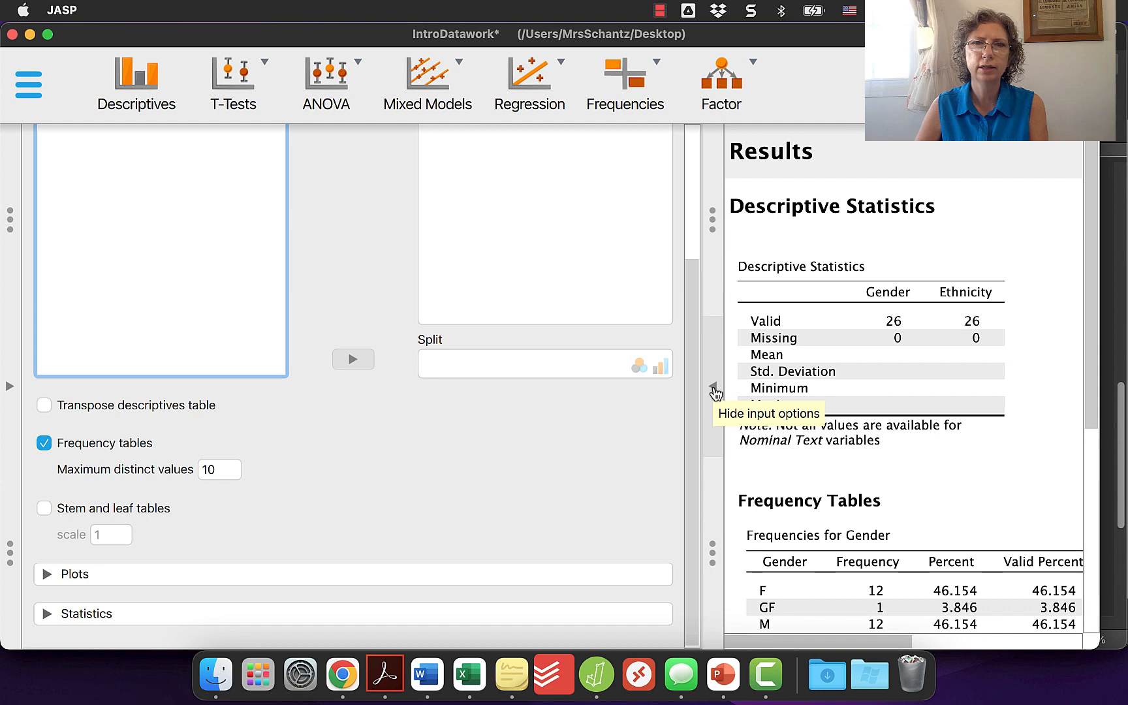
Move between the results, input and data panels, and examine the Gender and Ethnicity frequency tables in the expanded results
click(713, 388)
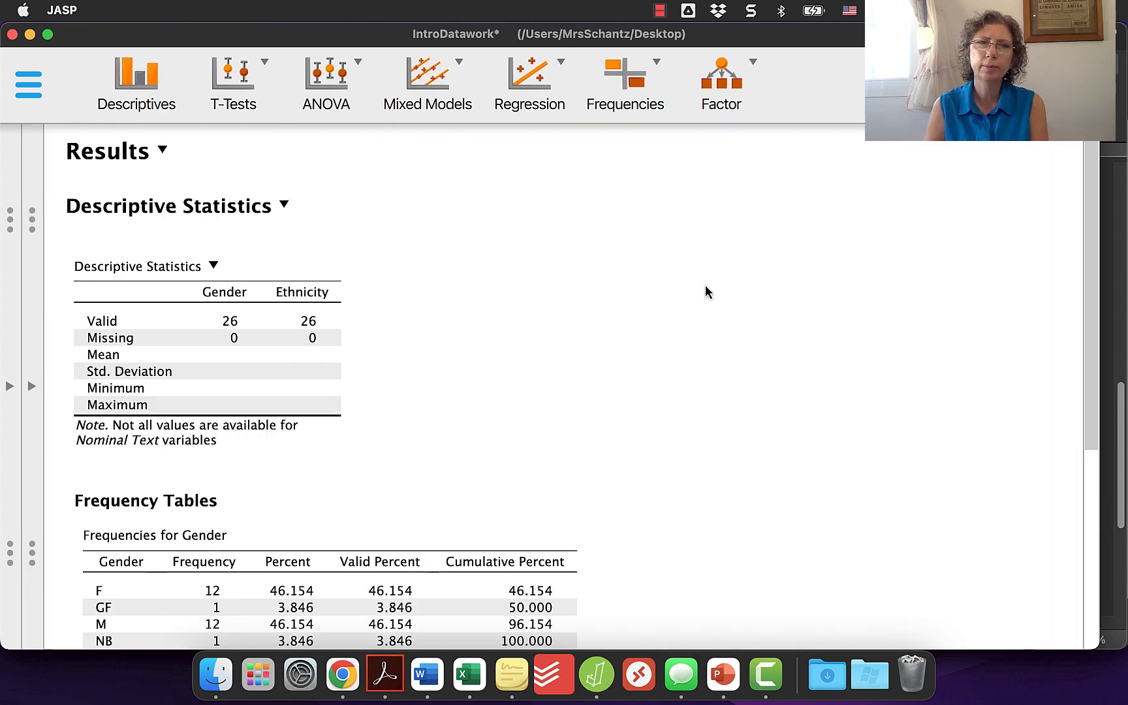
click(37, 370)
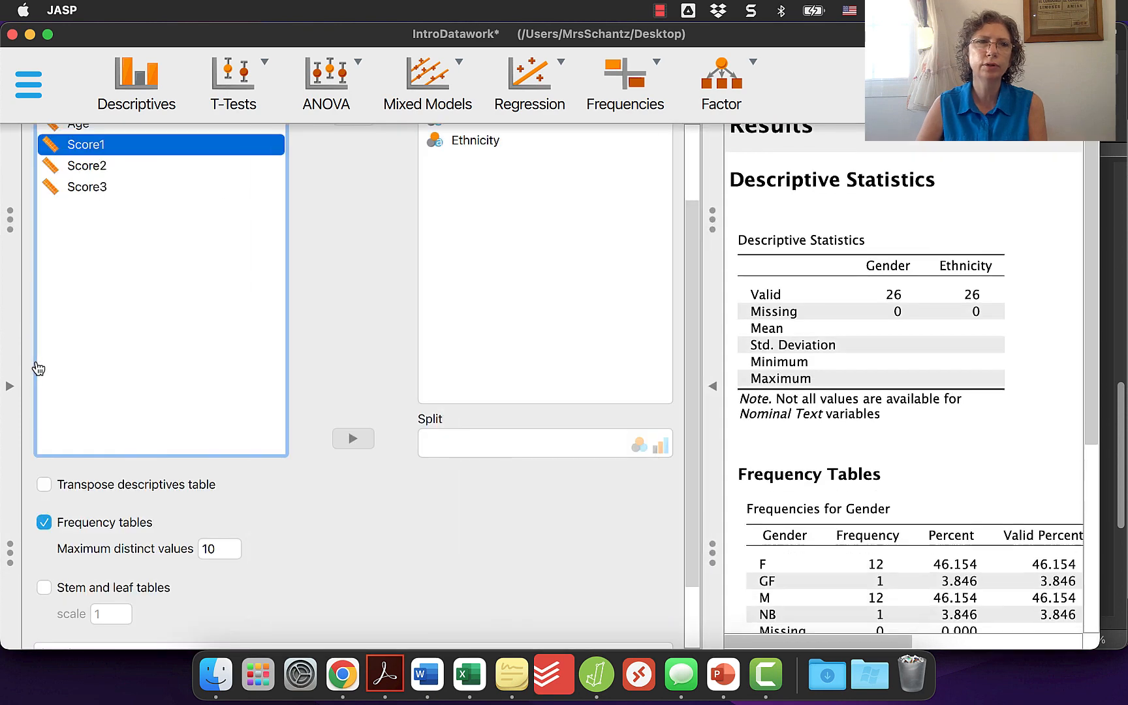
click(9, 386)
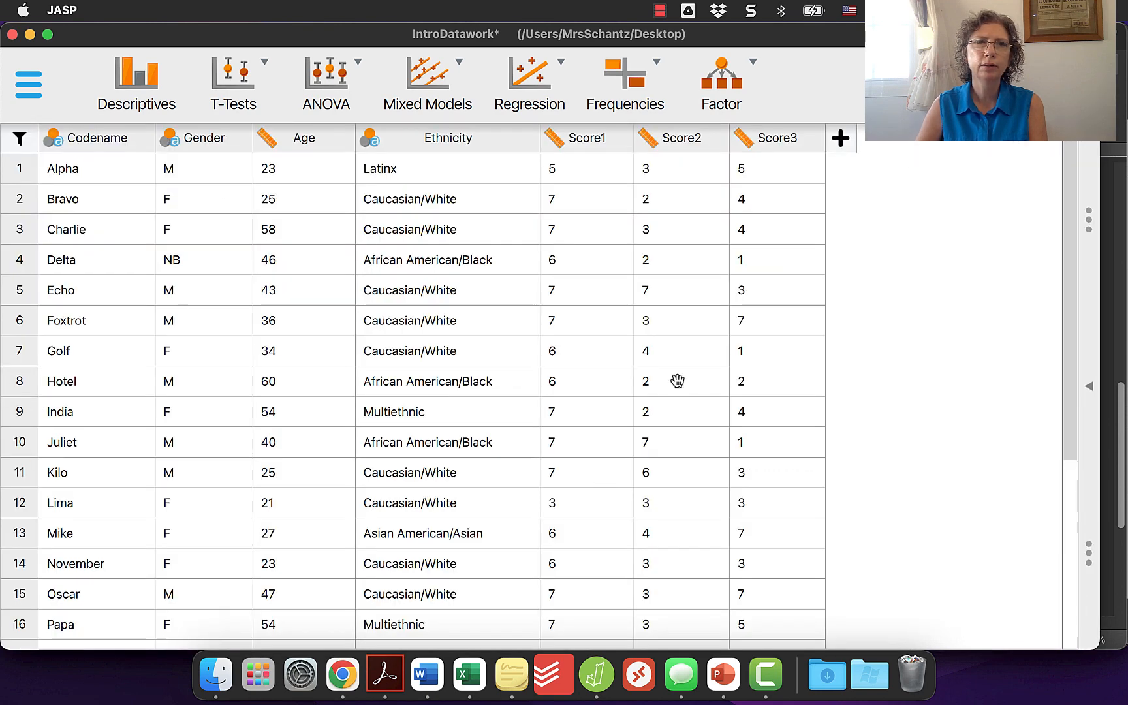
click(1093, 392)
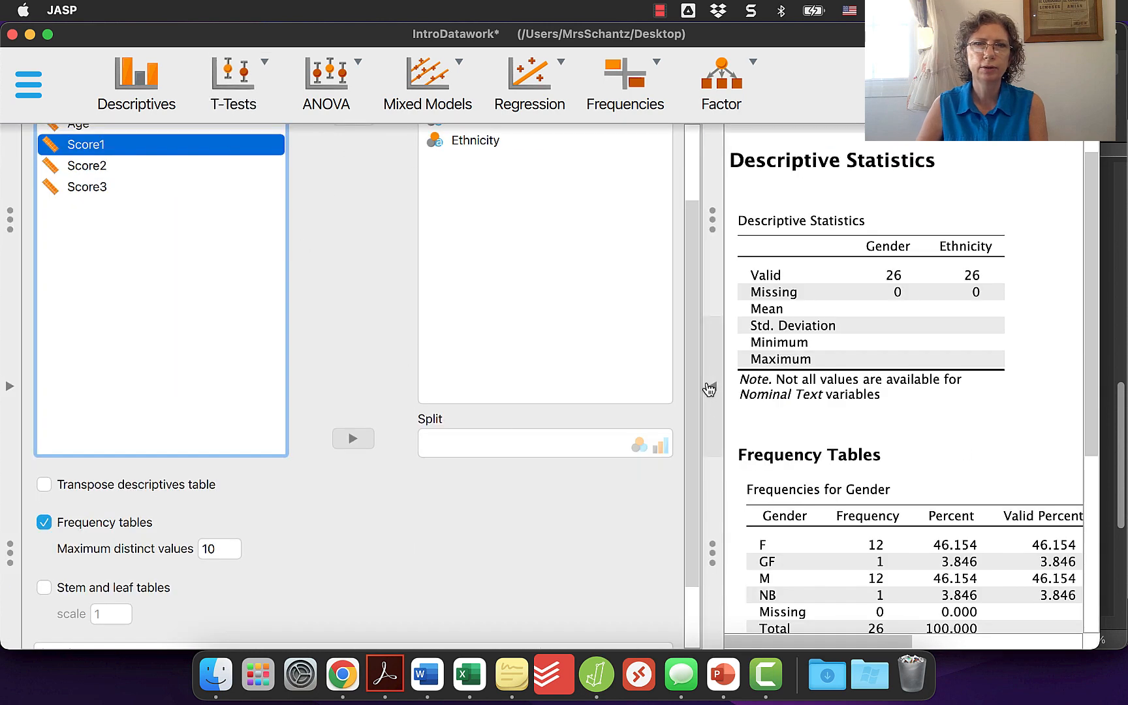
click(710, 388)
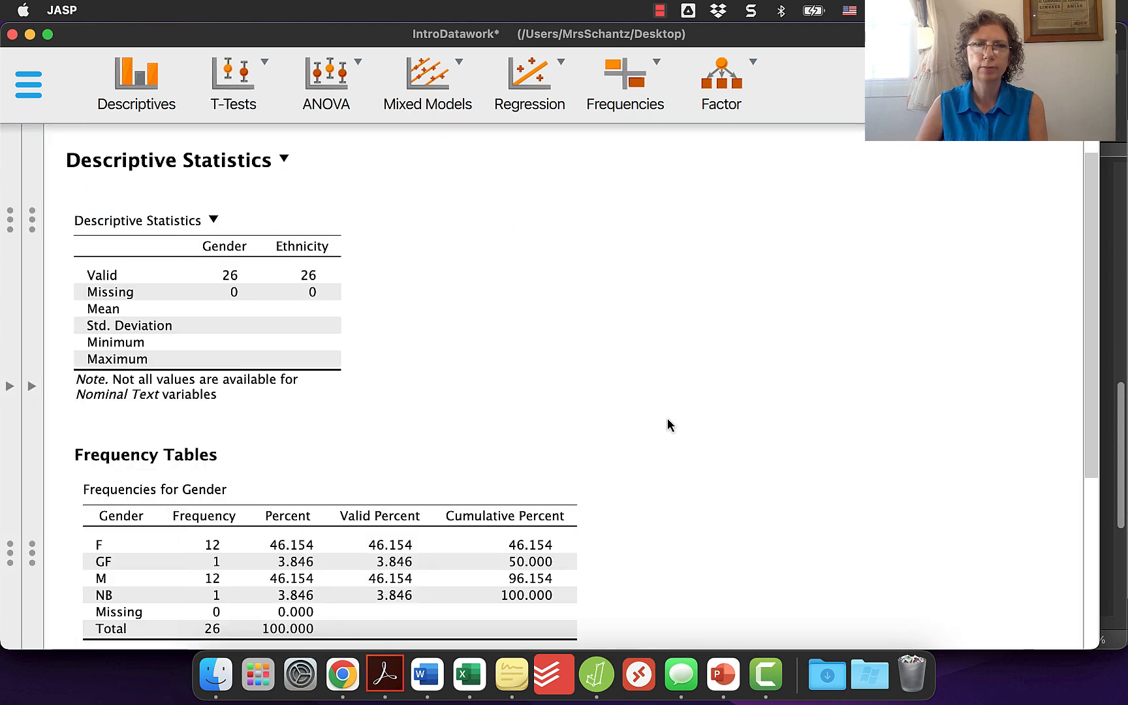
scroll(668, 418, down, 5)
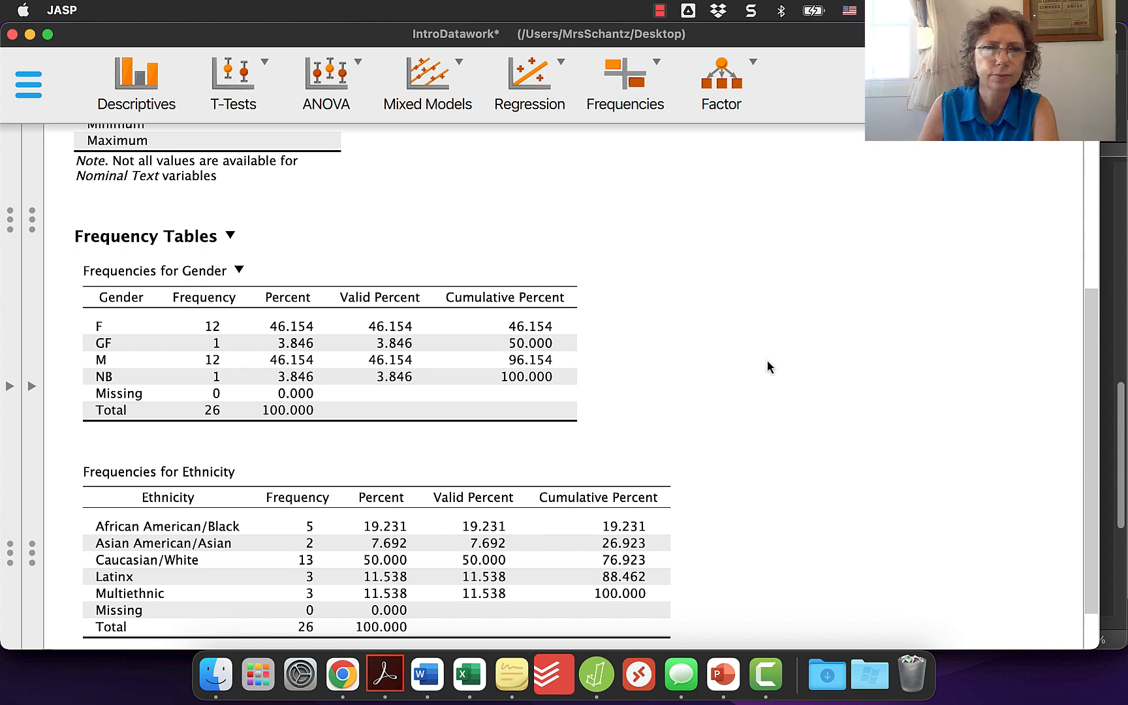
scroll(783, 366, down, 2)
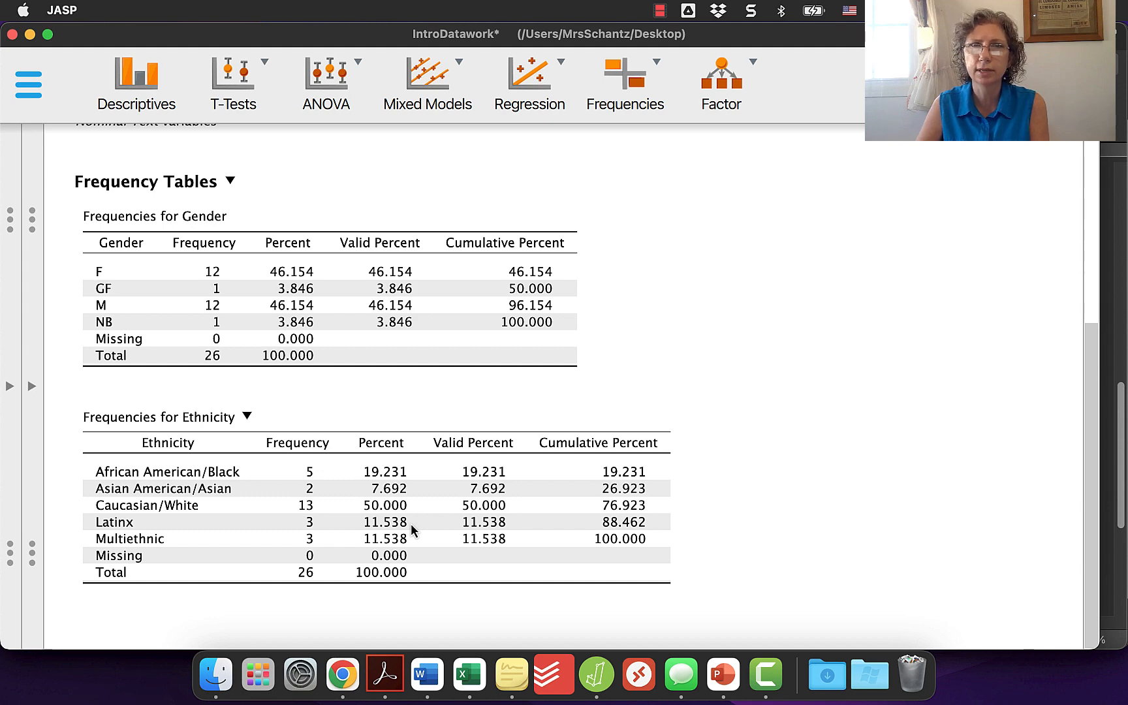
Return to the lab sheet in Word, highlight the instruction to run Descriptives again and read the remaining Task 2 steps
key(super+Tab)
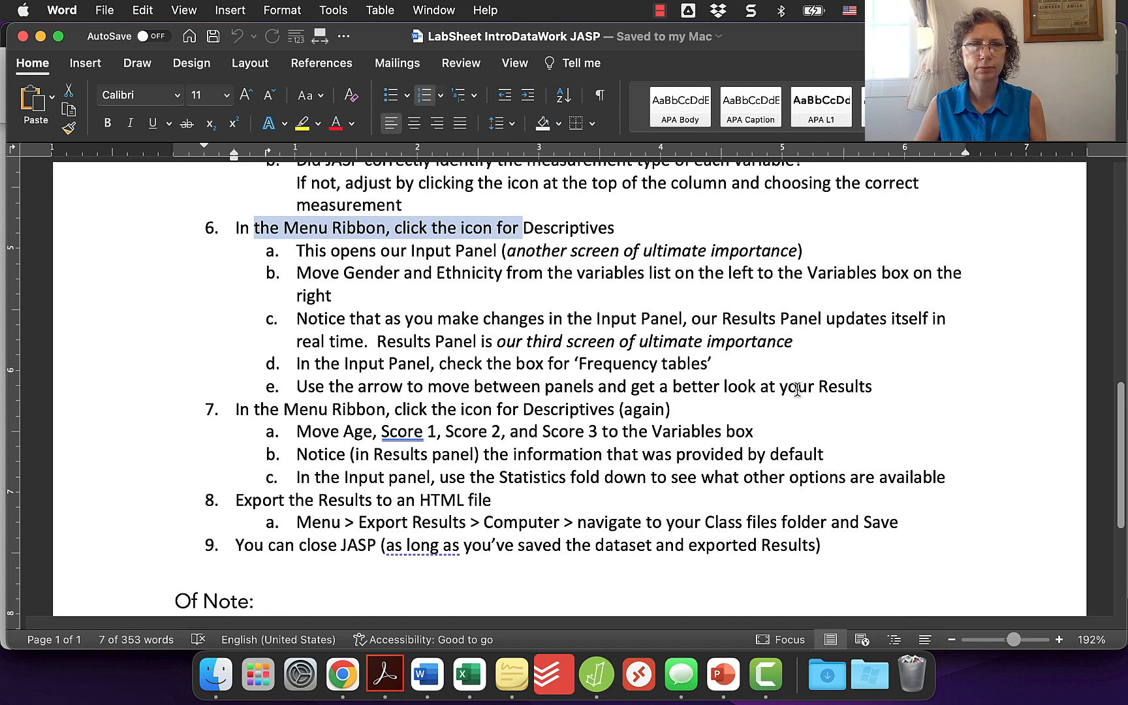
scroll(742, 408, down, 2)
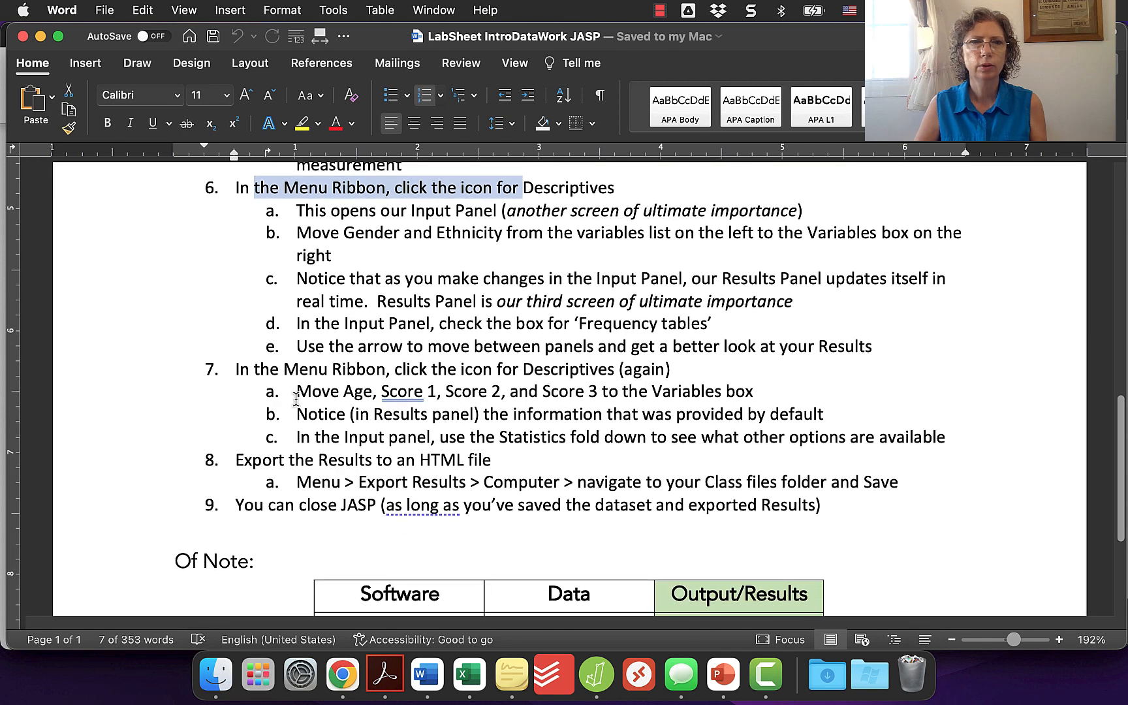
drag(288, 369, 517, 370)
scroll(817, 363, down, 5)
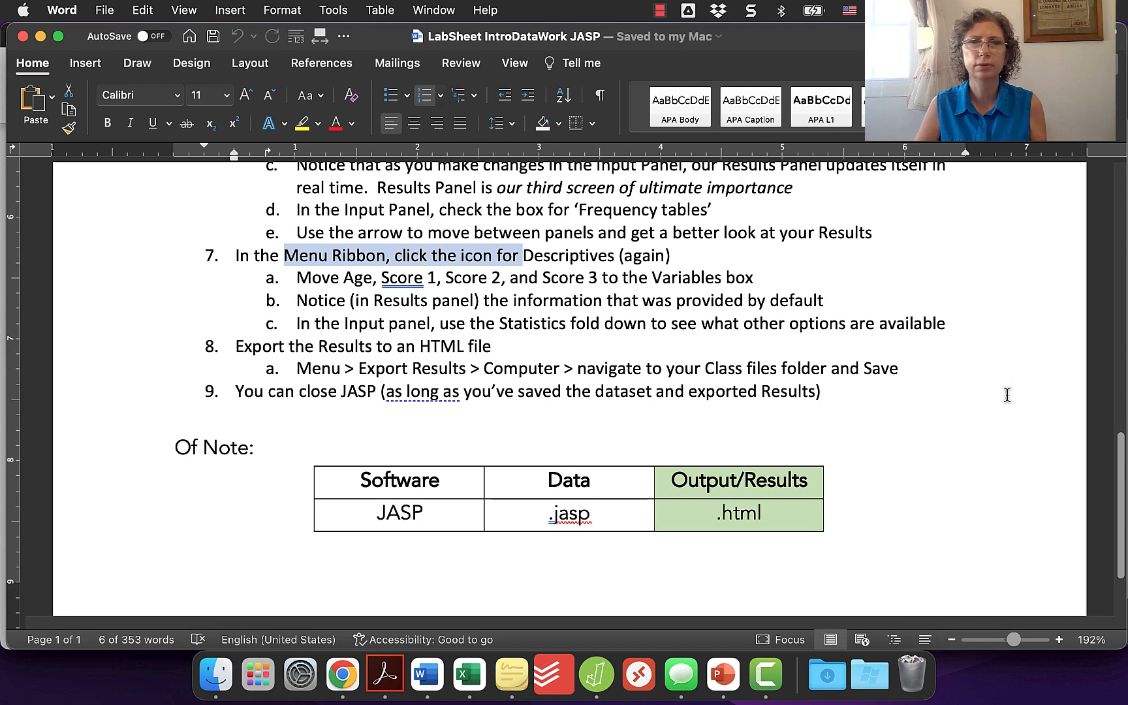
Switch back to JASP, bring back the input panel and start a second Descriptives analysis
key(super+Tab)
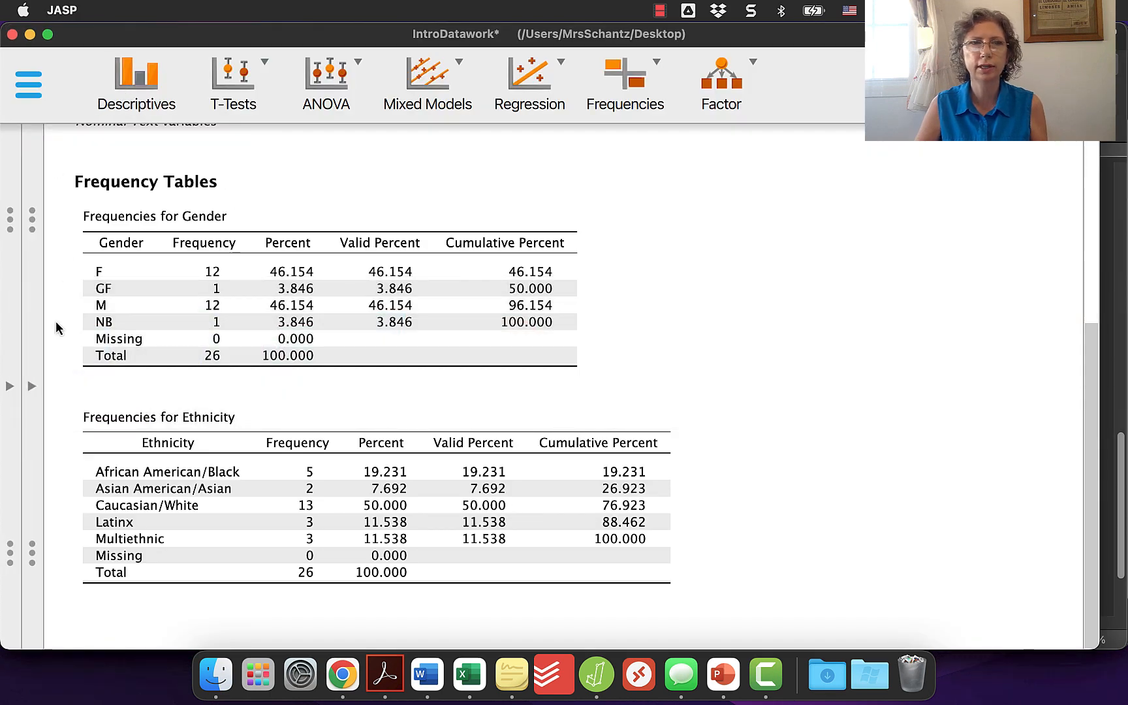
click(31, 386)
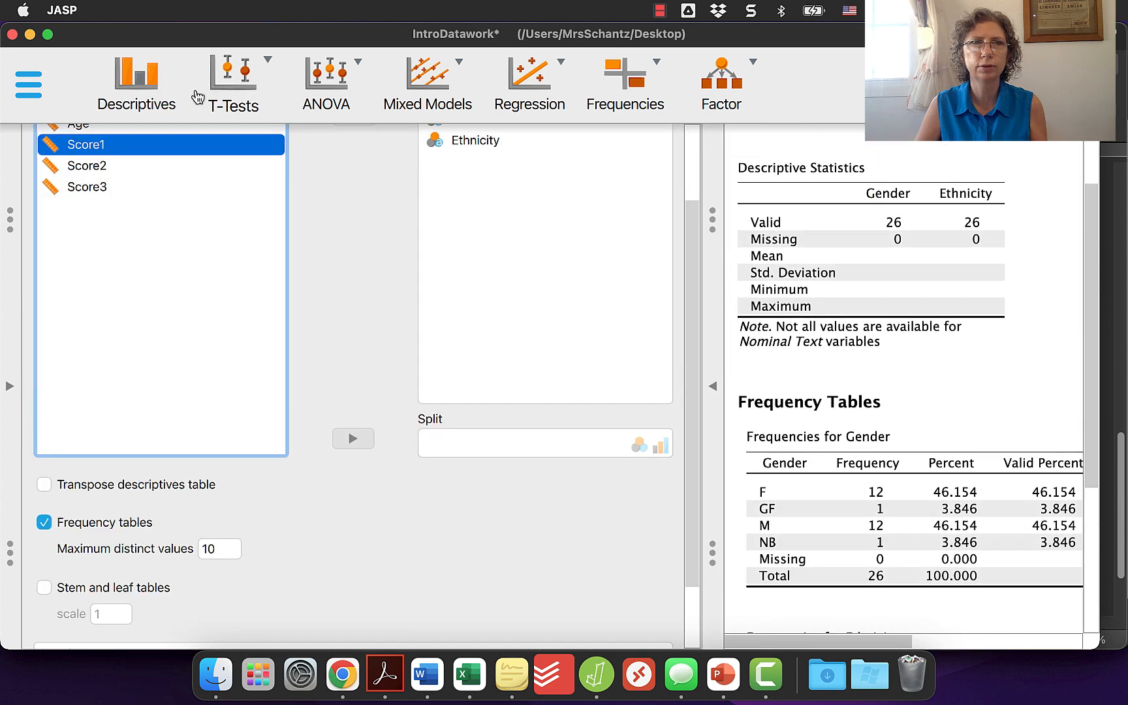
click(133, 87)
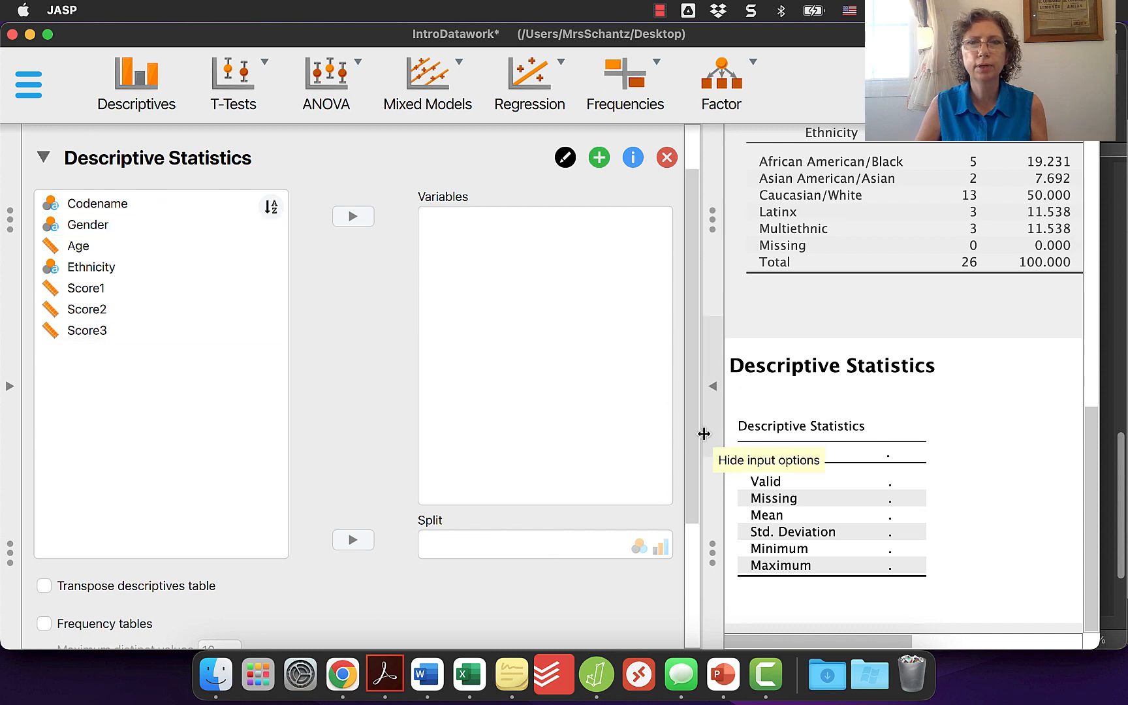
Retitle the first analysis, containing Gender and Ethnicity, as "Descriptive Statistics - categoricals" and collapse it
drag(700, 453, 698, 389)
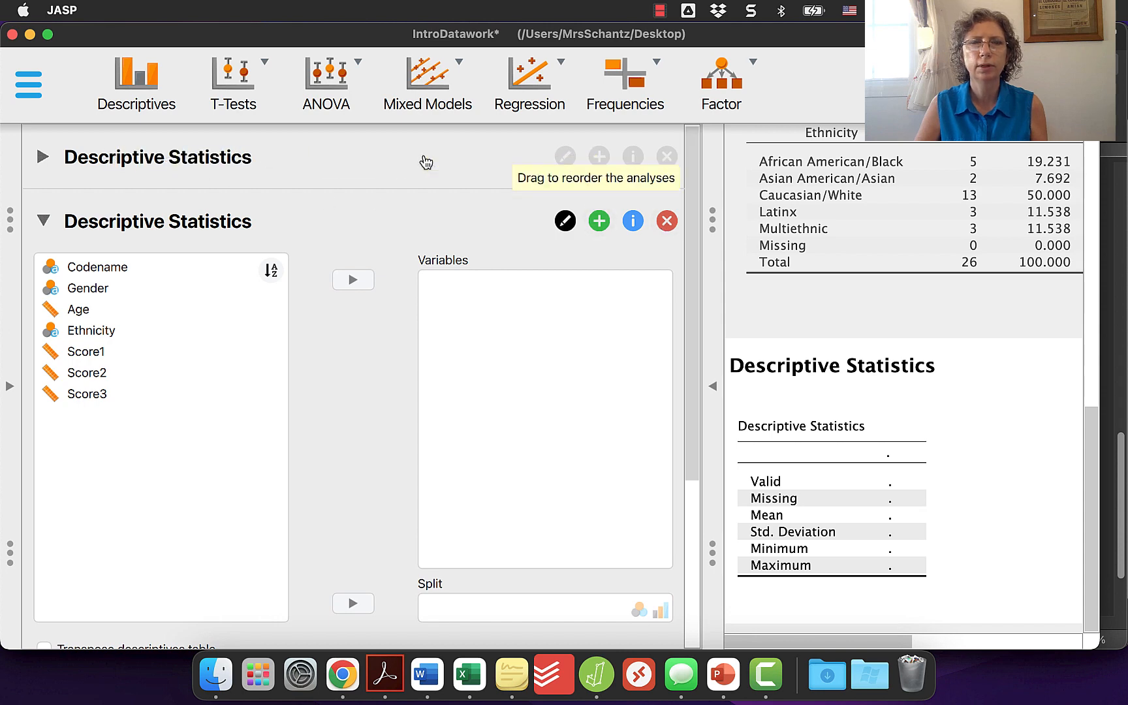
click(549, 167)
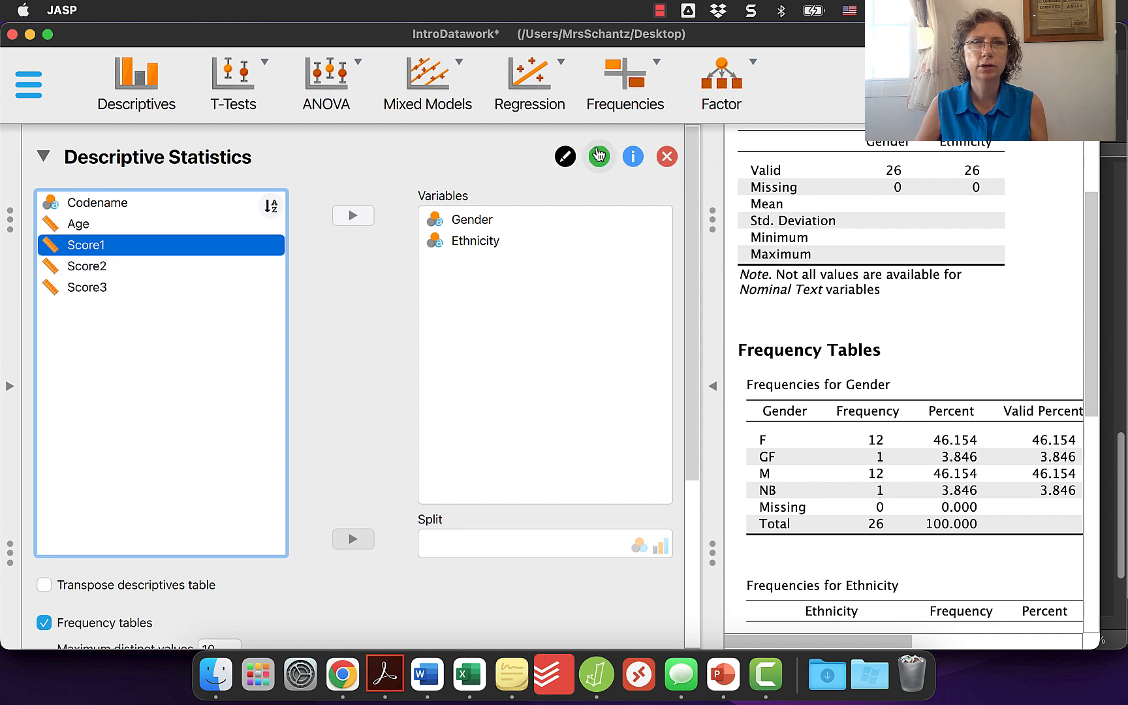
click(566, 157)
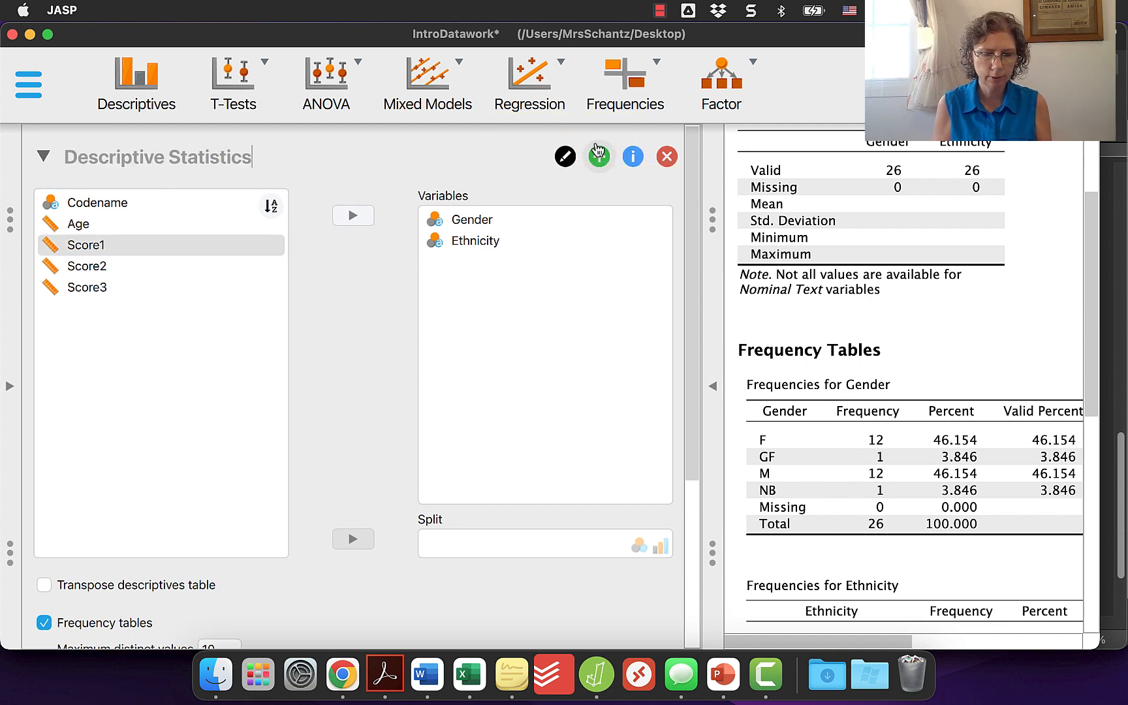
text(- categoricals)
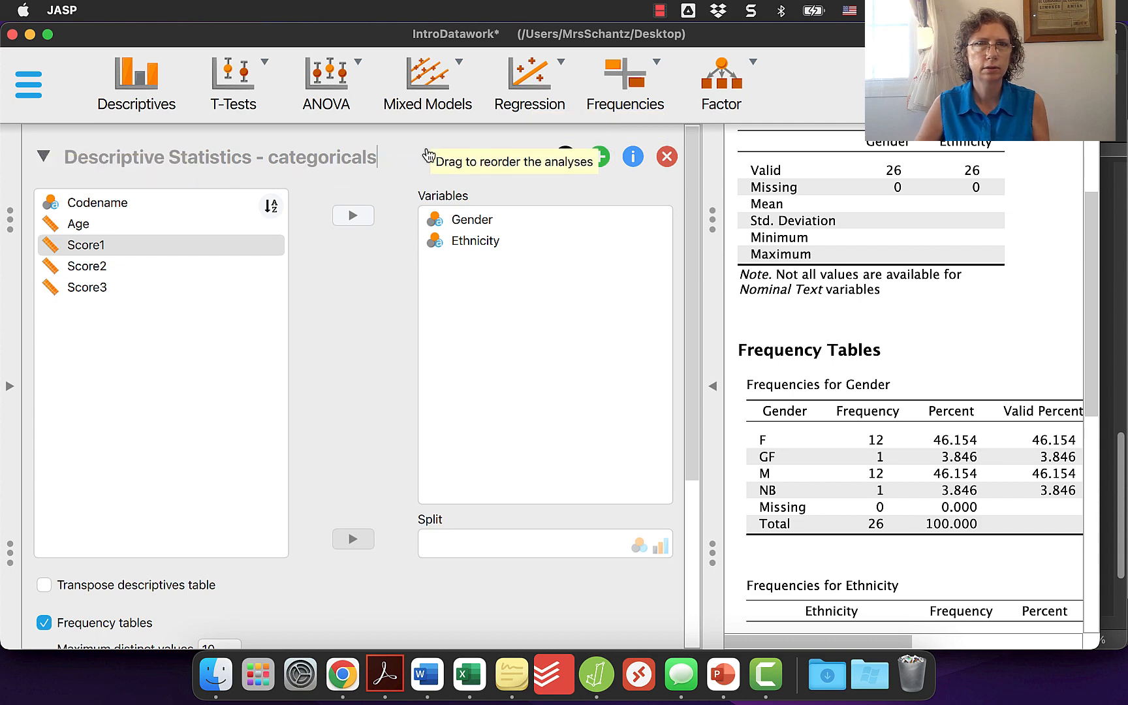
click(40, 162)
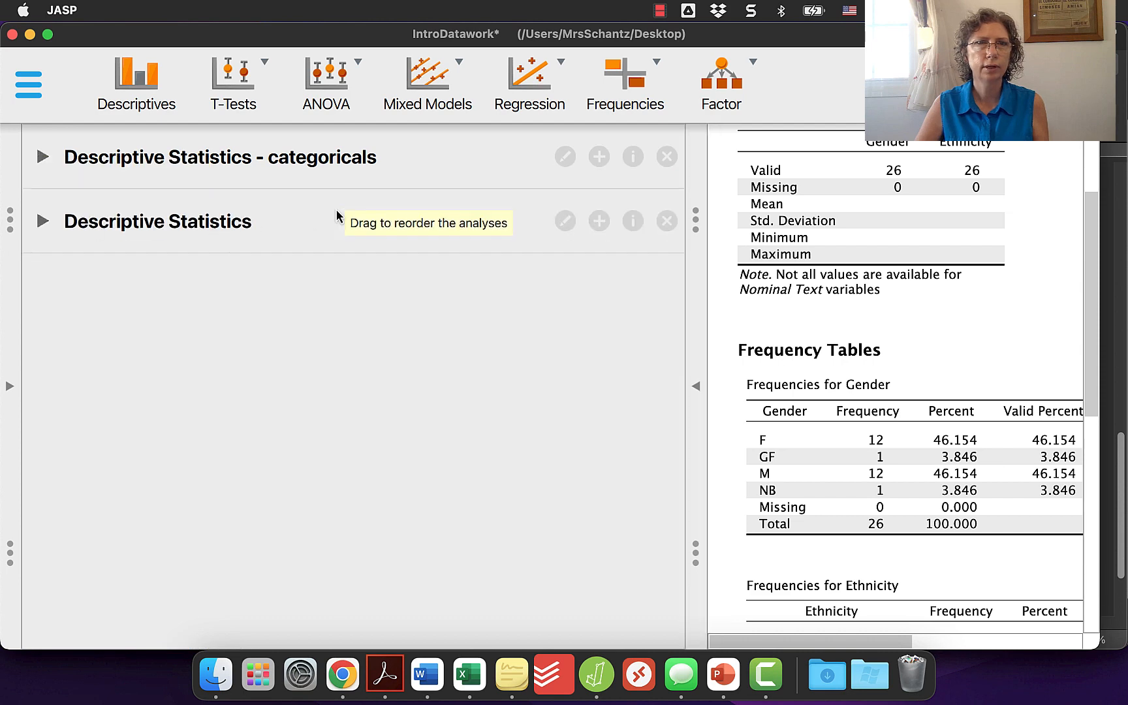
Retitle the second, still empty analysis as "Descriptive Statistics - continuous"
click(566, 221)
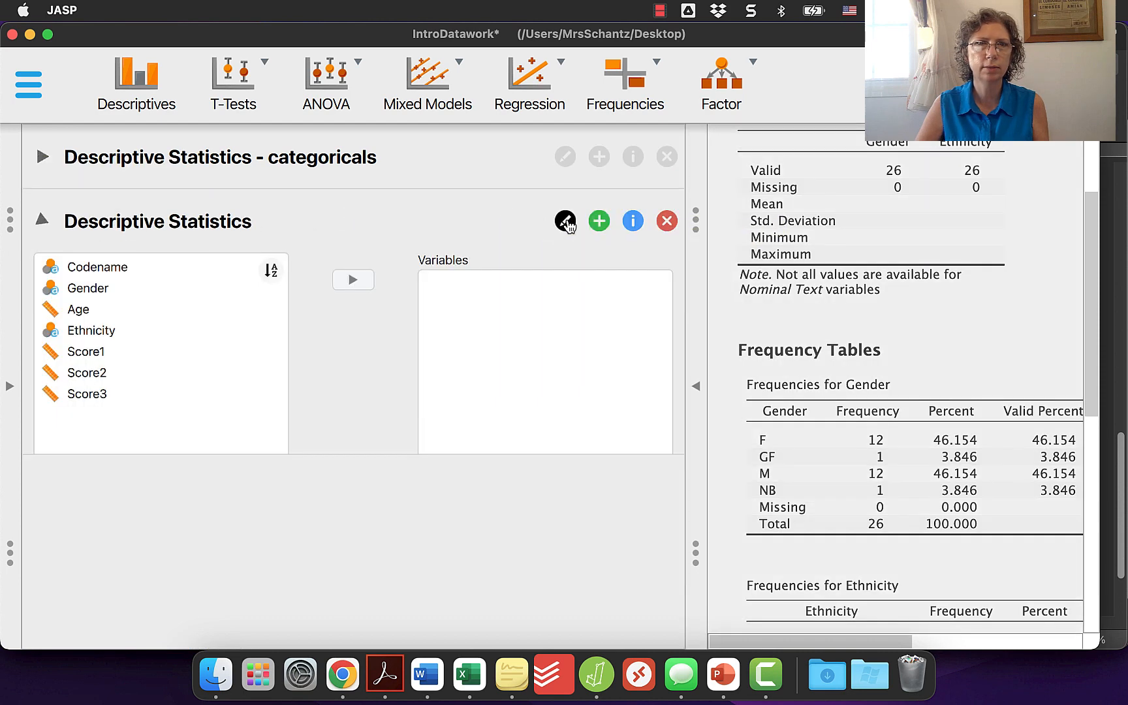
click(286, 163)
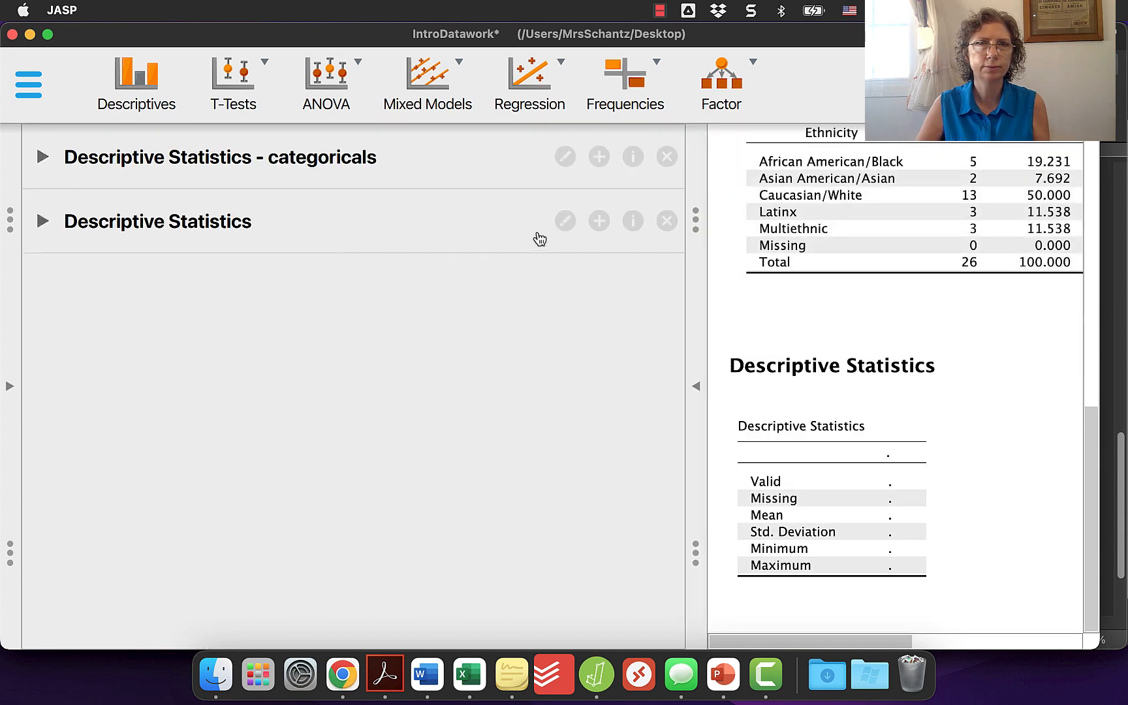
click(566, 224)
click(566, 157)
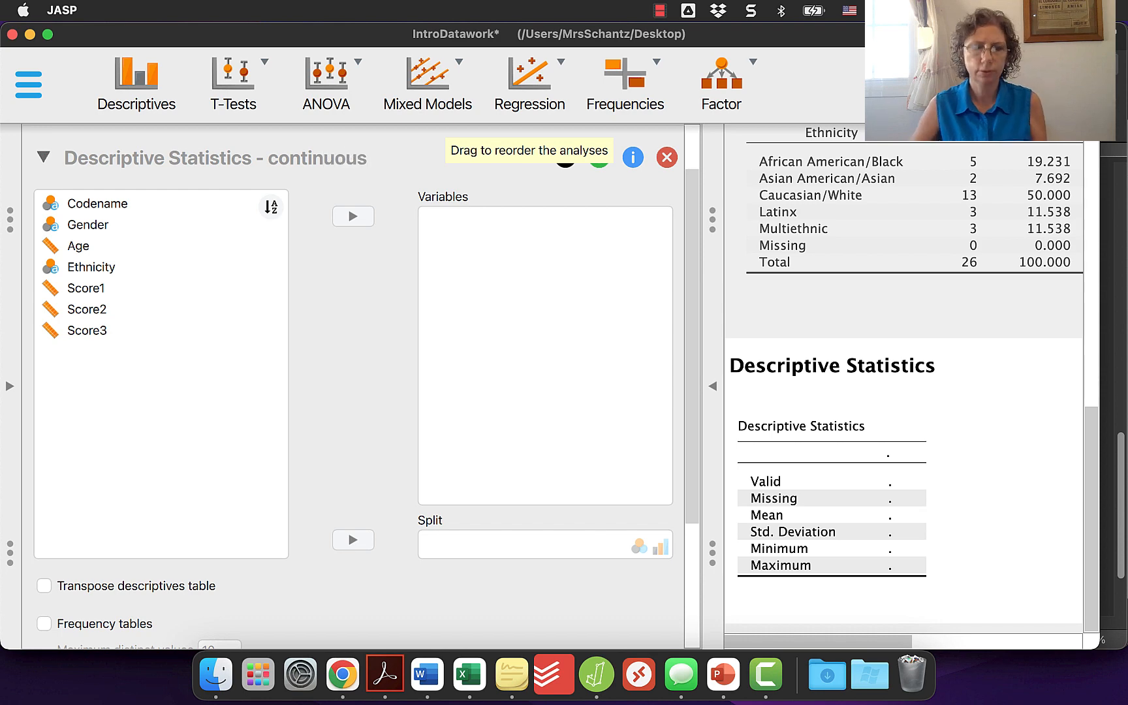
key(Return)
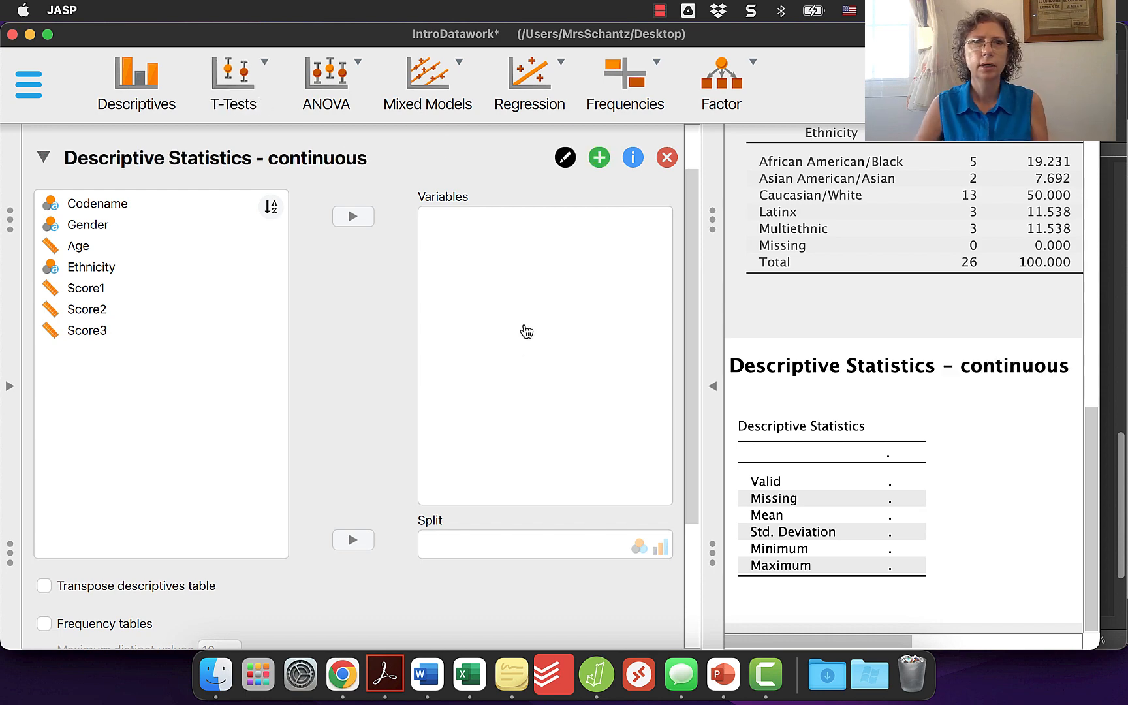
Assign Age, Score1, Score2 and Score3 as the variables of the continuous descriptives analysis
scroll(317, 347, up, 2)
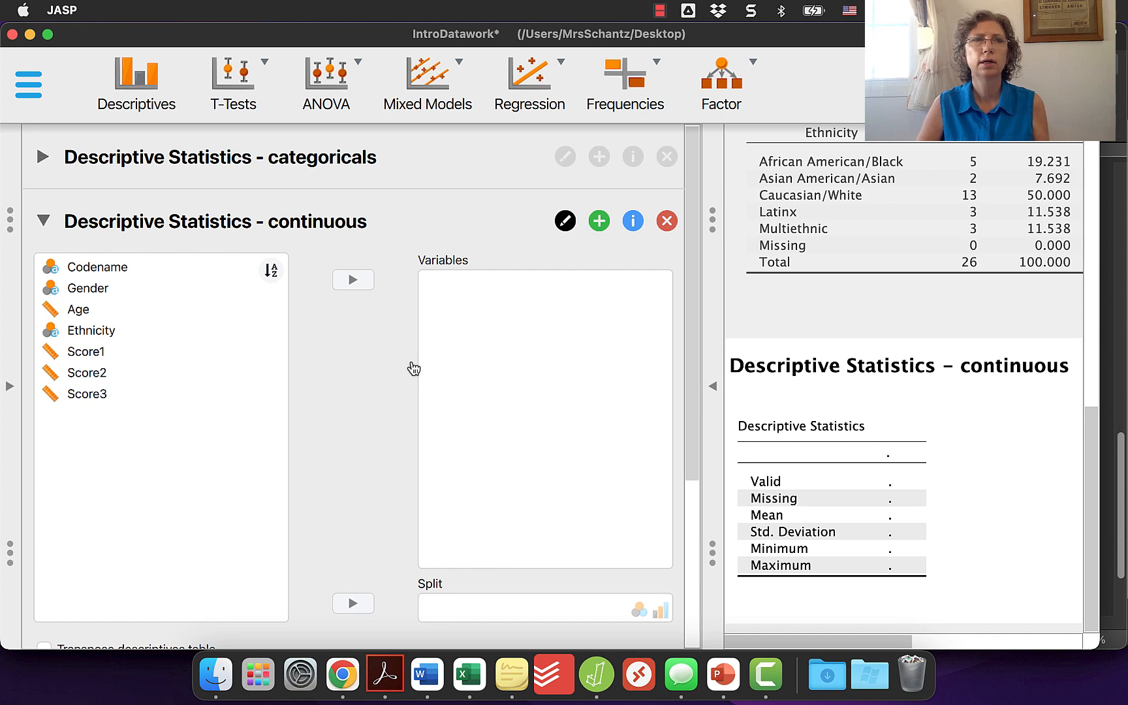
click(109, 313)
click(353, 280)
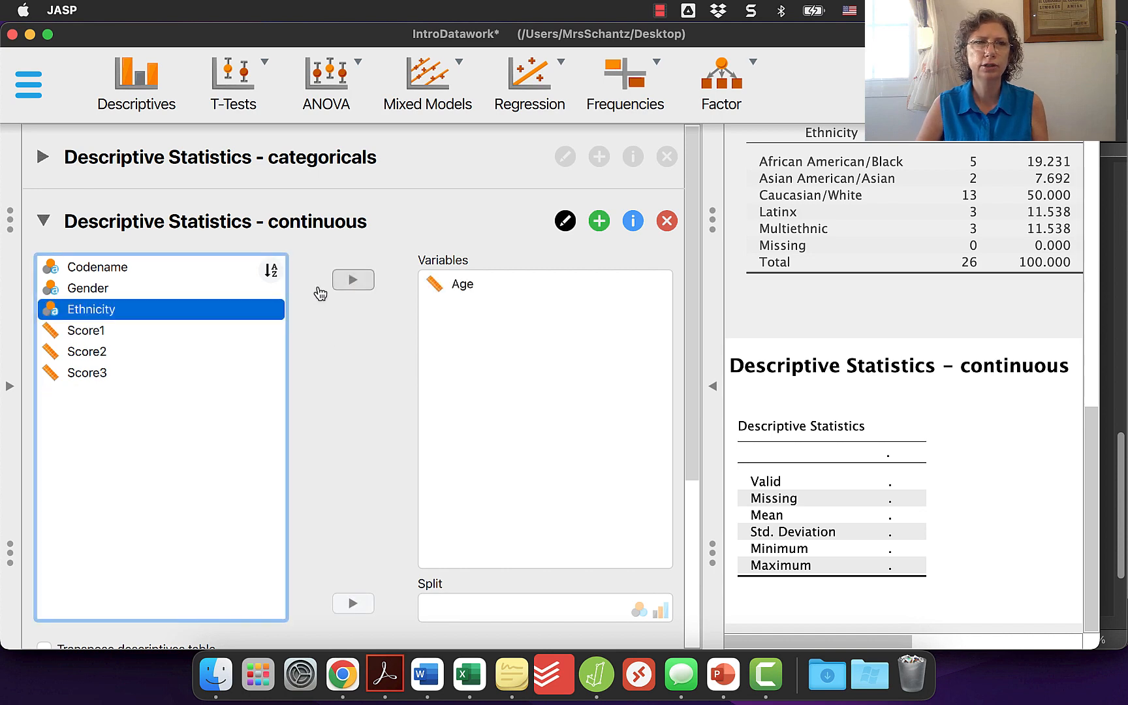
click(123, 330)
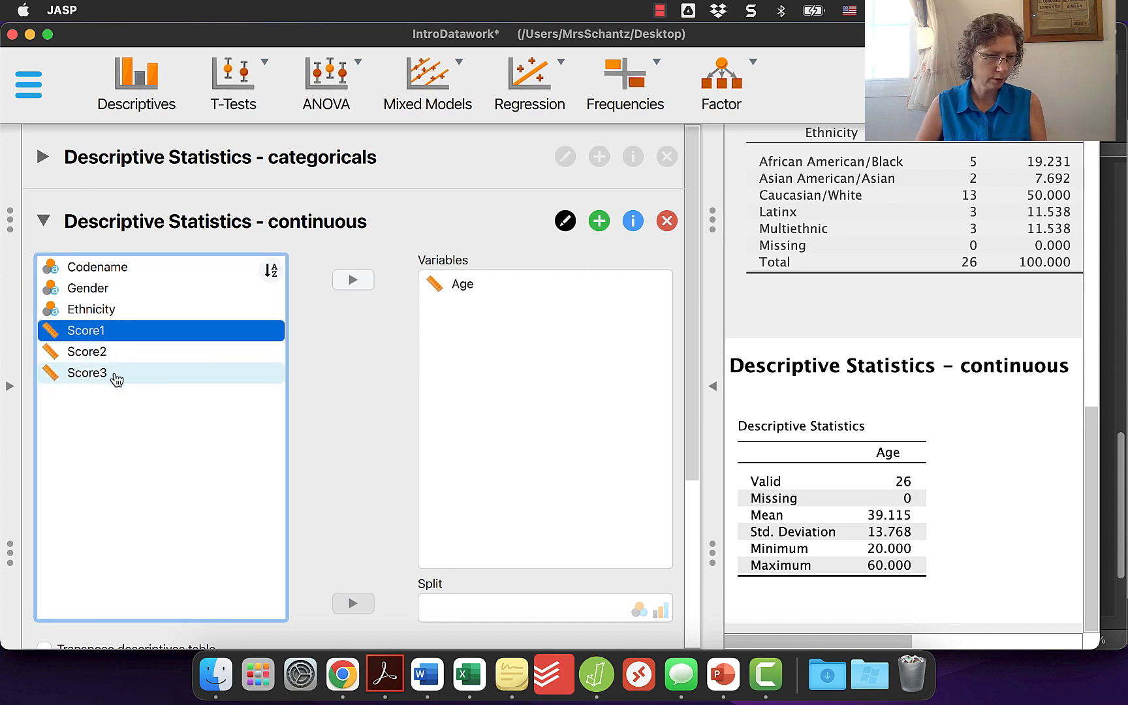
shift+click(116, 379)
click(368, 277)
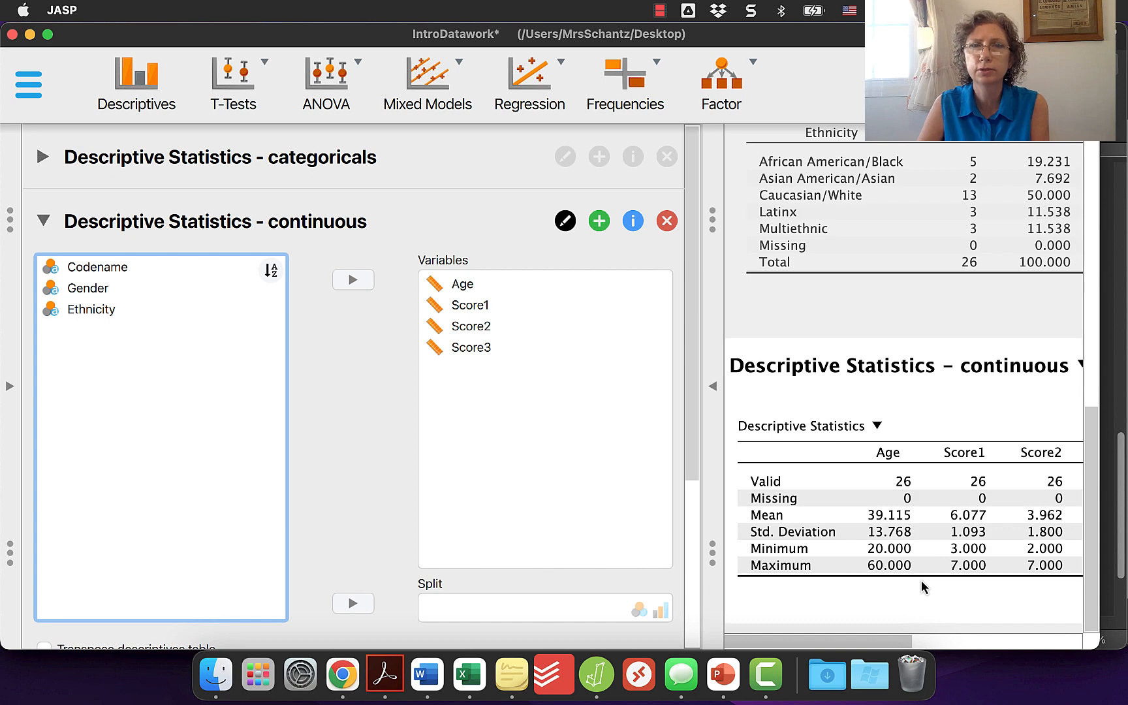
Examine the default descriptives table for the continuous variables and the additional Statistics options available for it
click(718, 387)
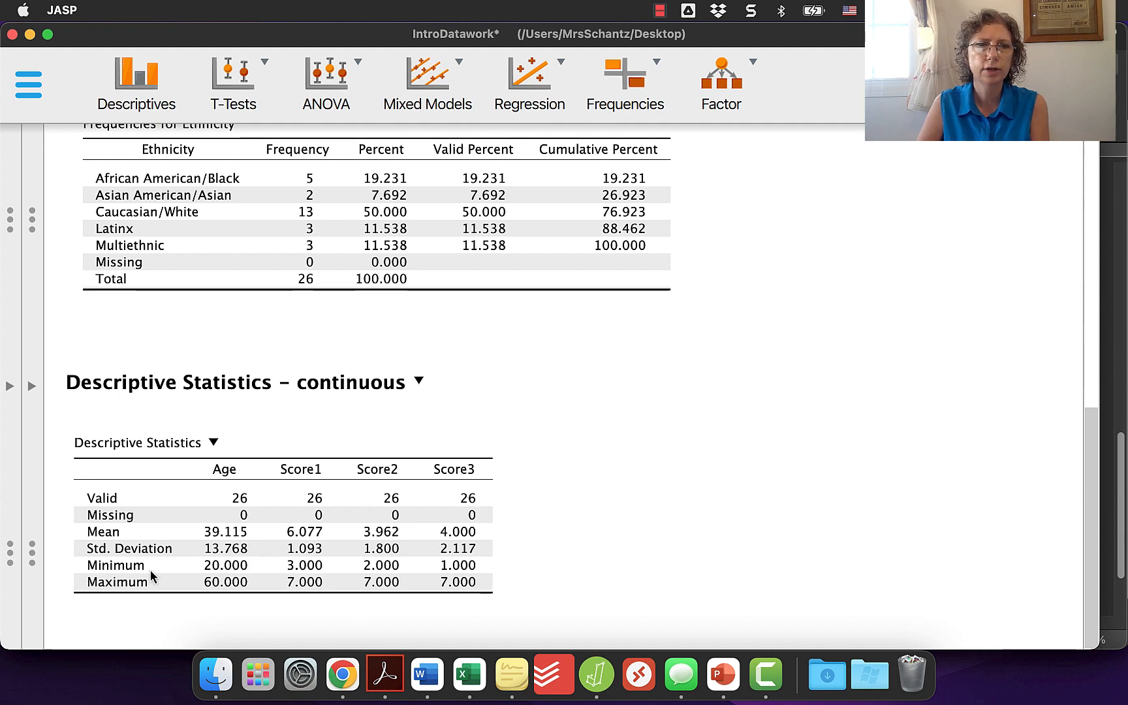
click(37, 386)
scroll(367, 477, down, 5)
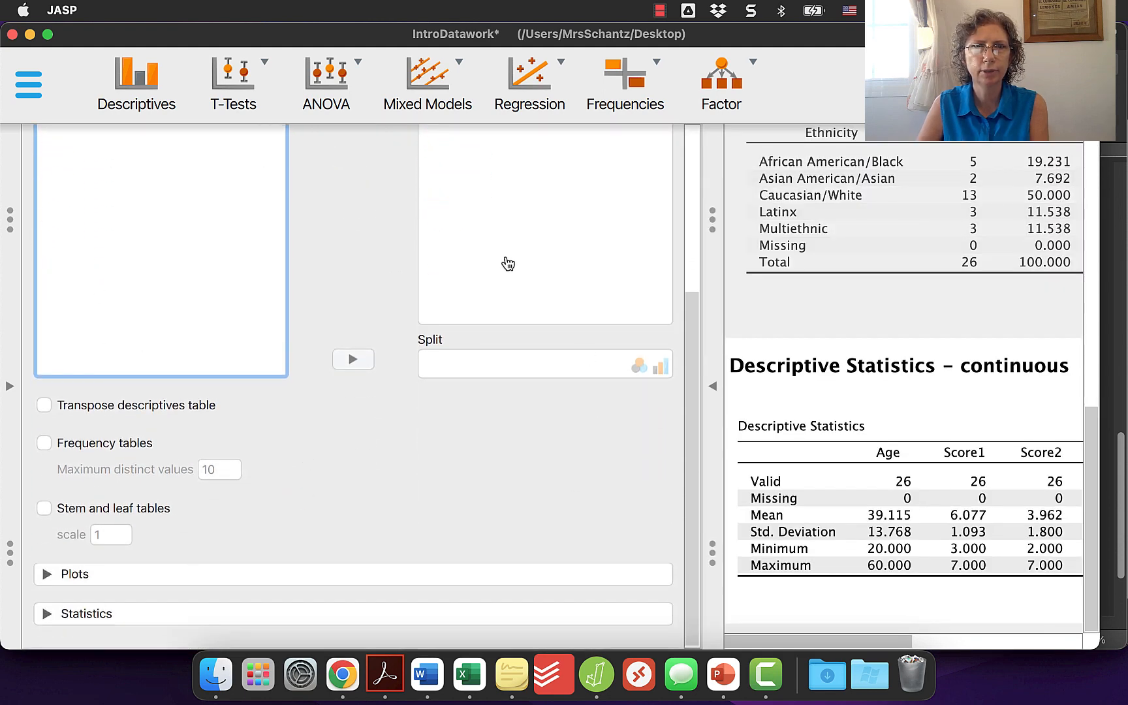
click(47, 616)
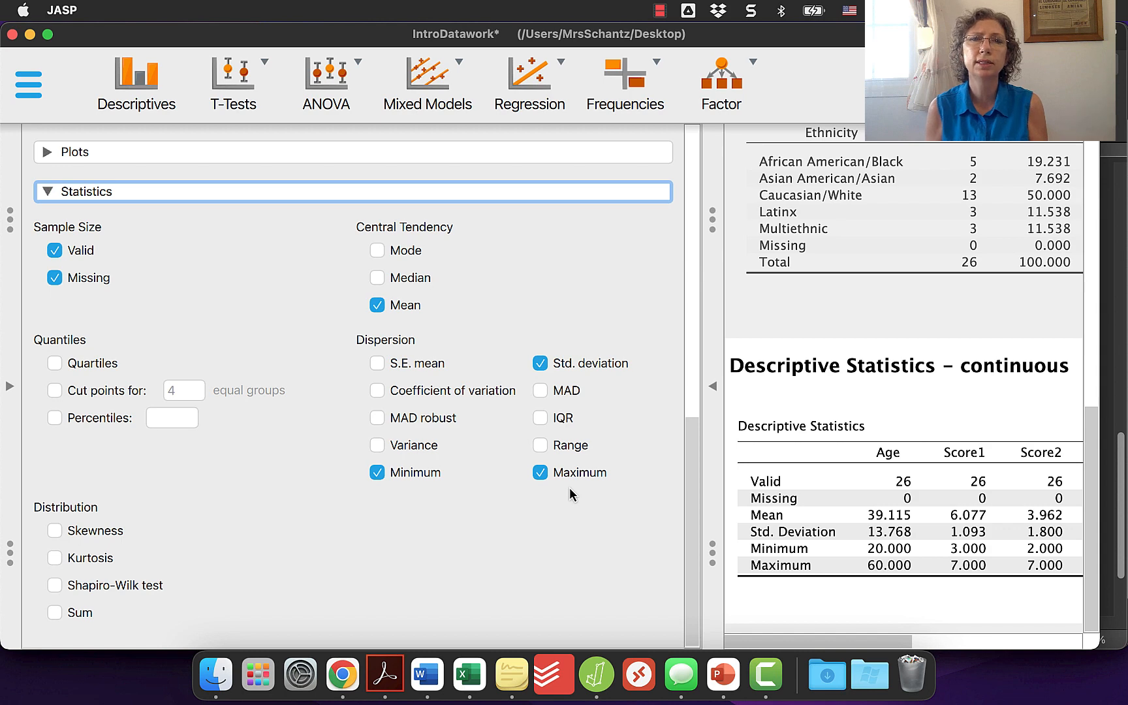
click(713, 386)
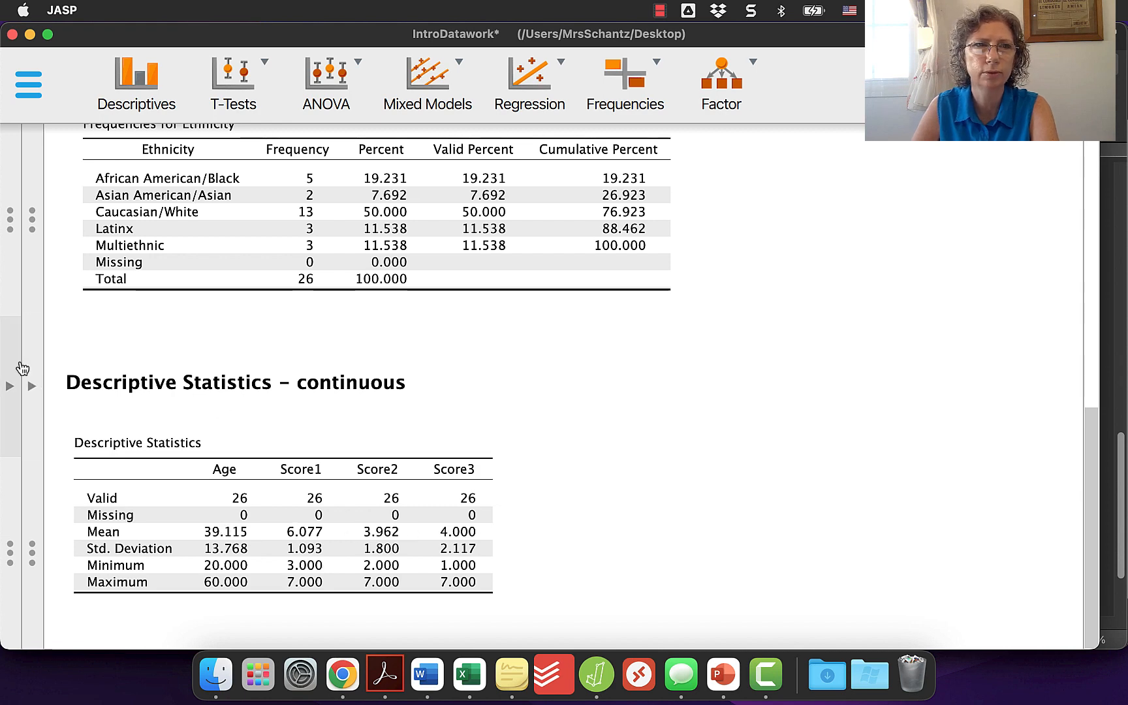
Exclude Missing, Minimum and Maximum from the continuous analysis's statistics, include Range, and expand the results to view the table
click(40, 380)
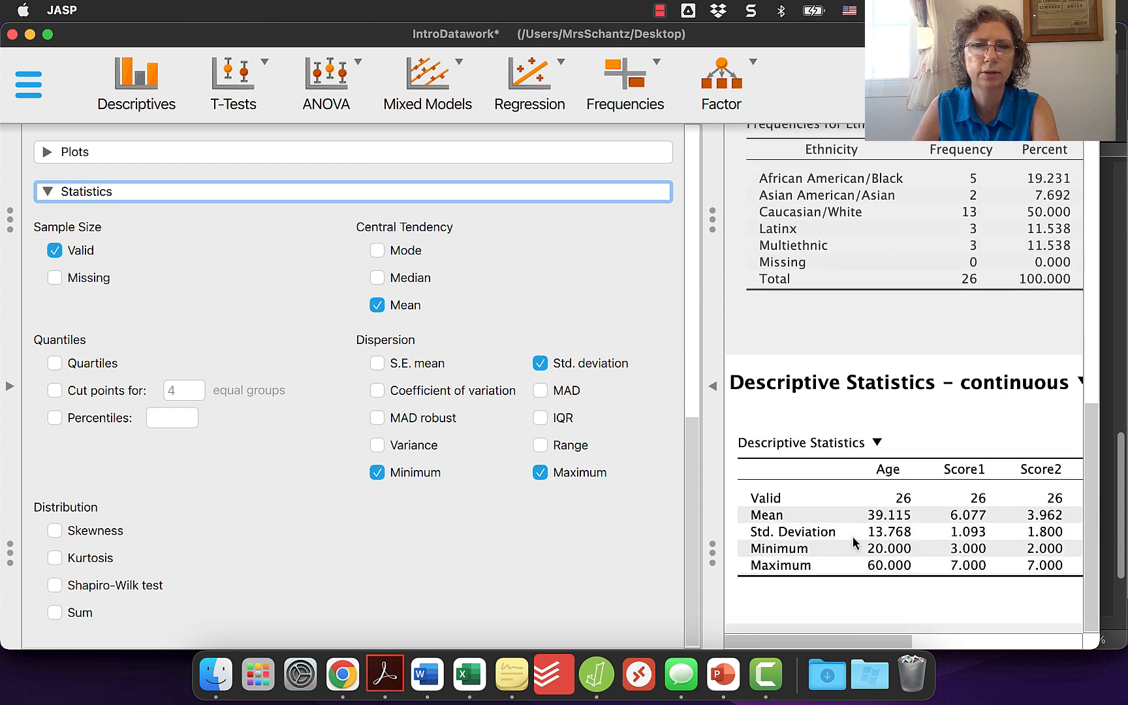
click(378, 476)
click(541, 474)
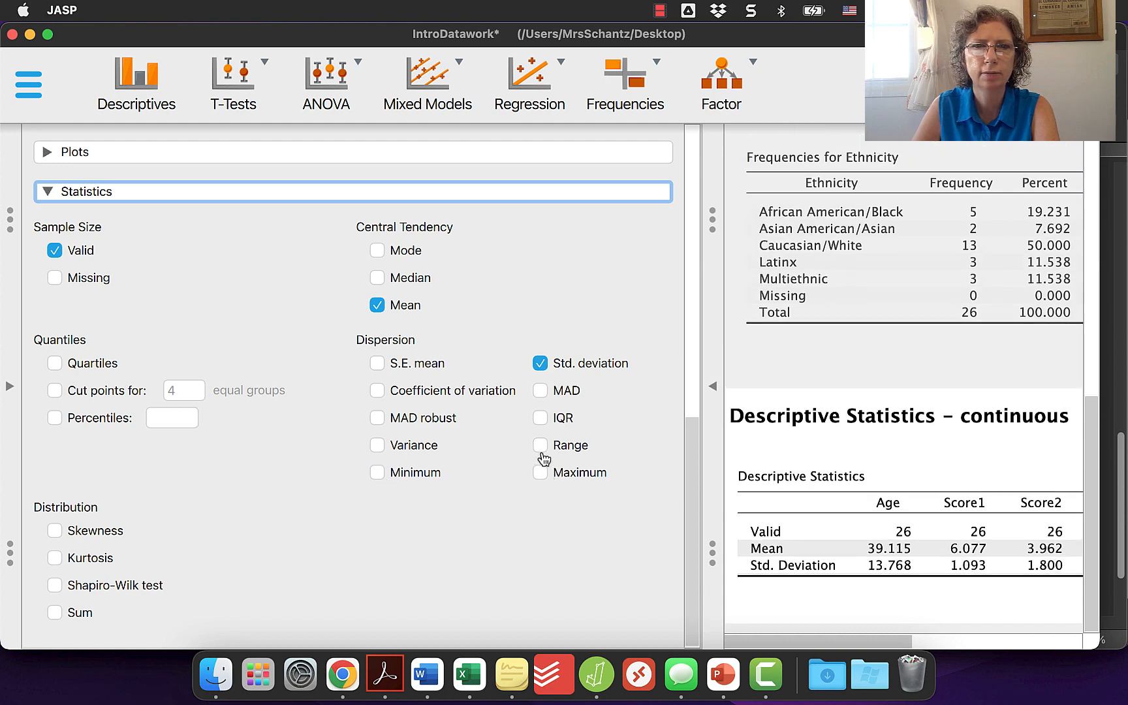
click(541, 446)
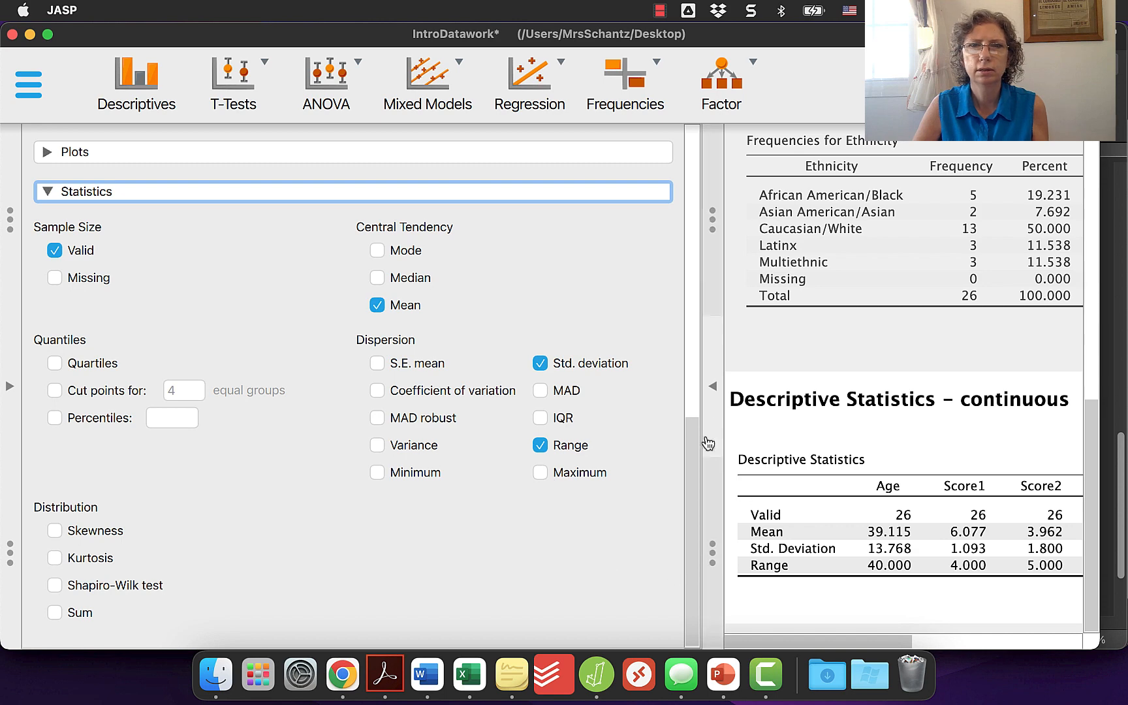
click(713, 386)
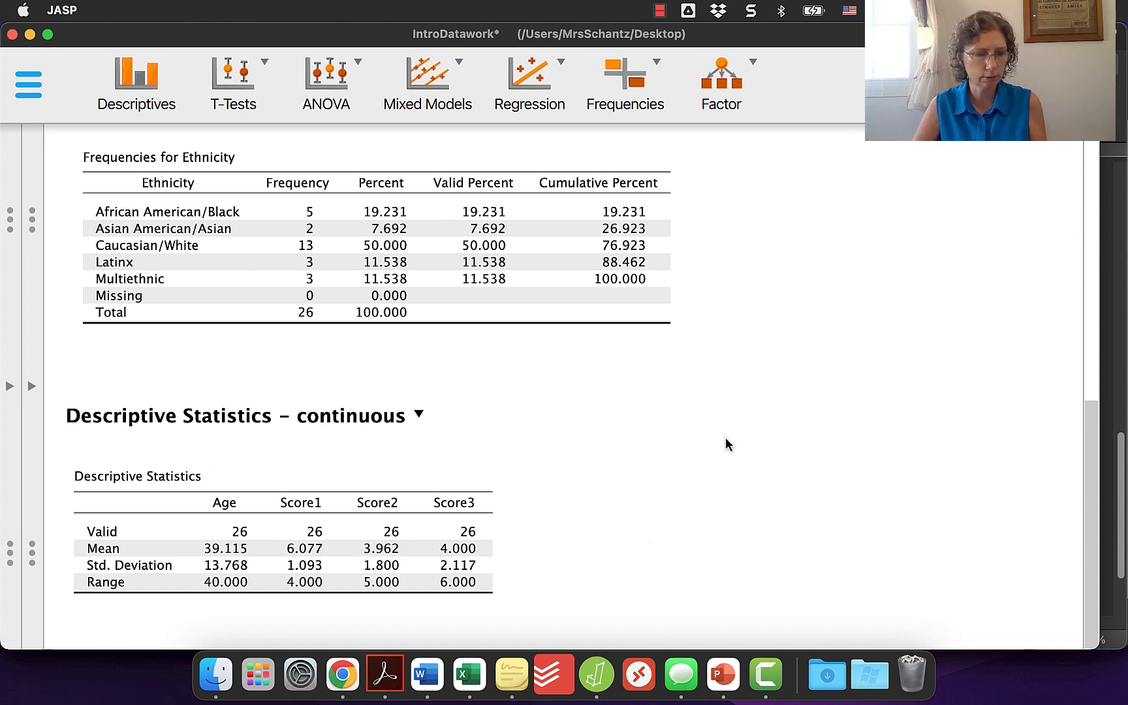
Return to the lab sheet in Word and highlight the instruction to export the results to an HTML file
key(super+Tab)
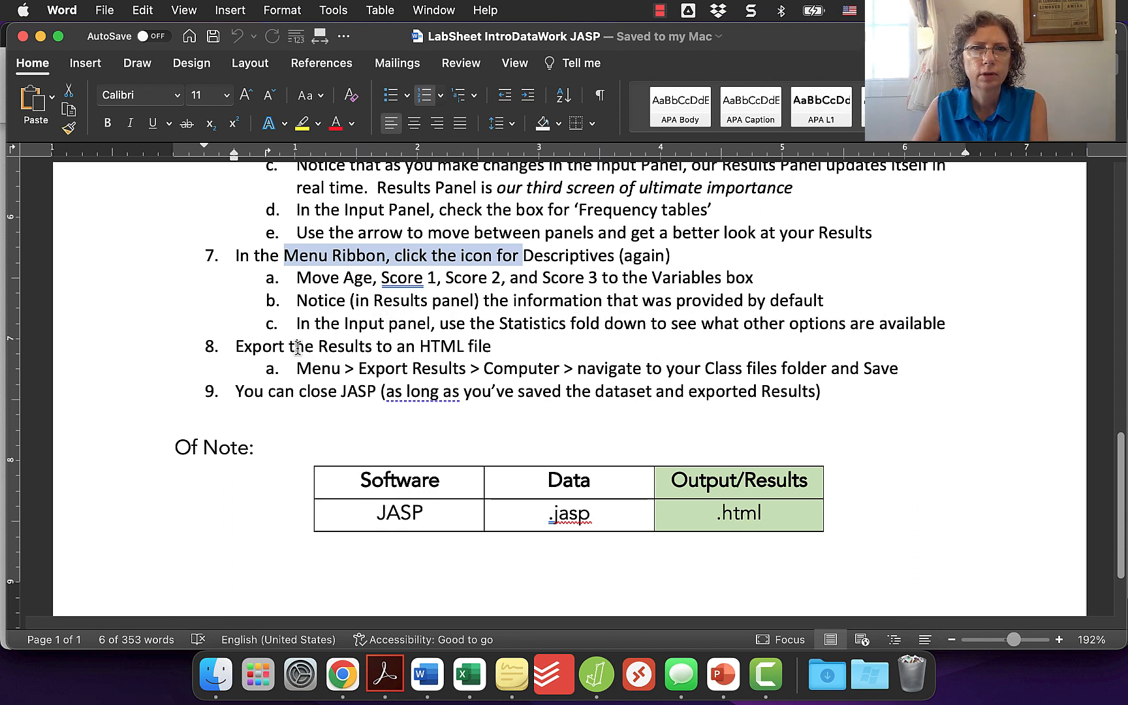
drag(236, 346, 434, 338)
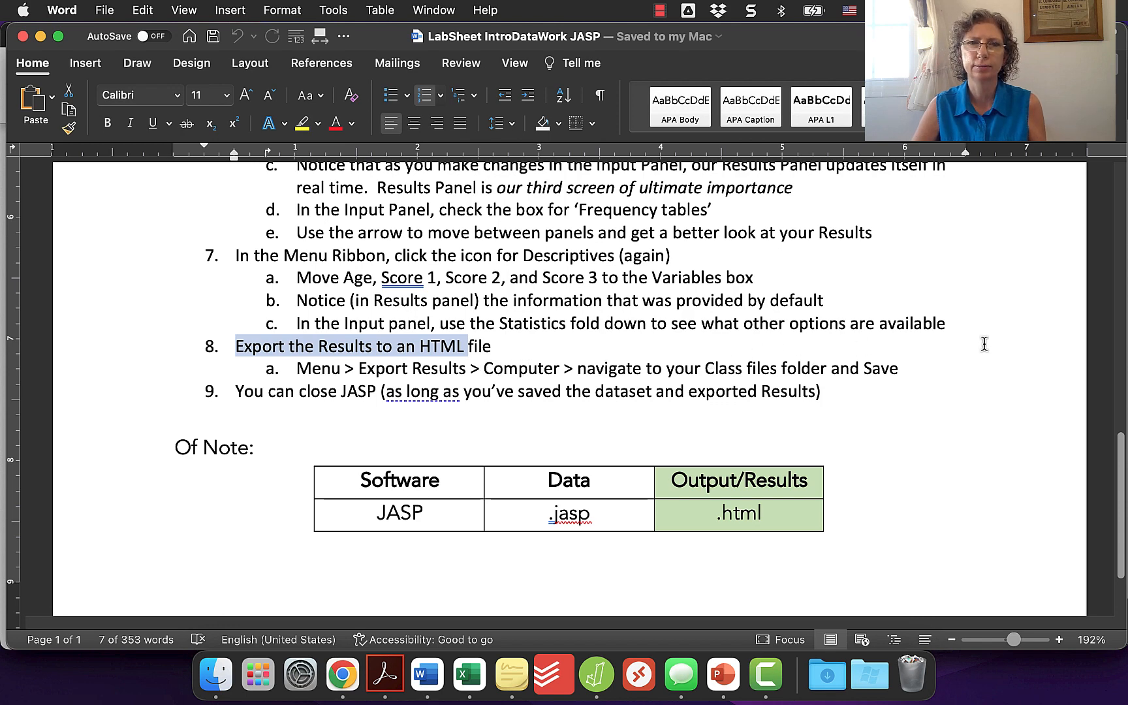
Switch to JASP and export the results to the Desktop as the HTML file IntroDatawork.html
key(super+Tab)
scroll(385, 357, up, 10)
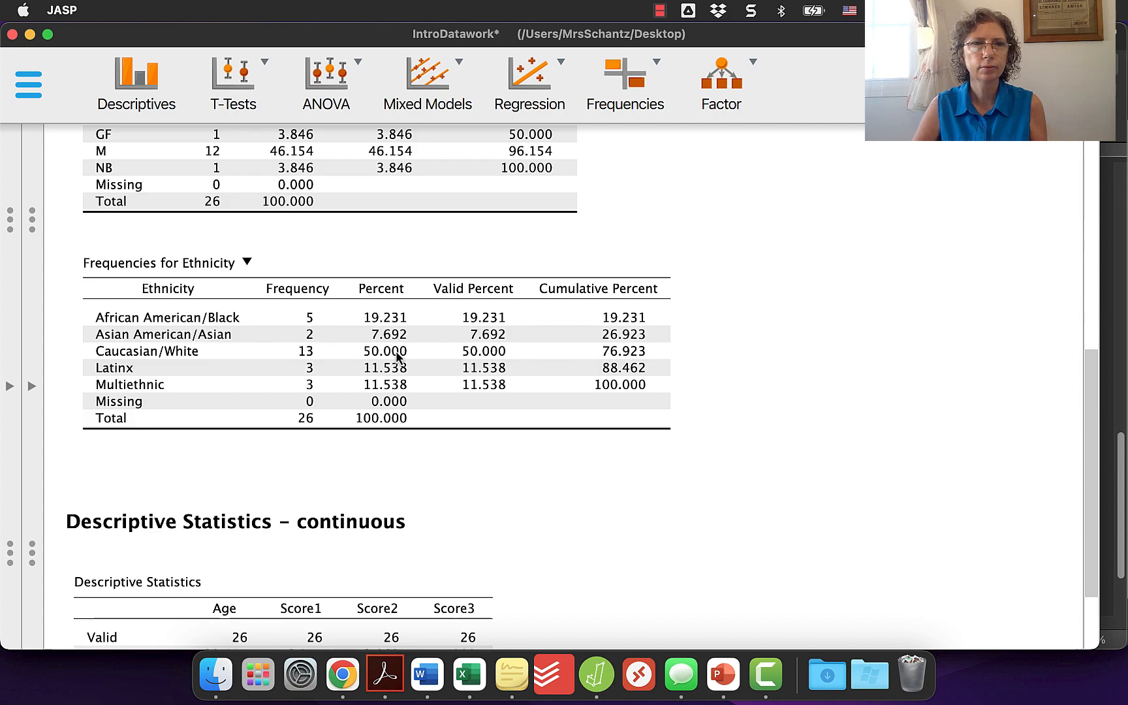
click(22, 83)
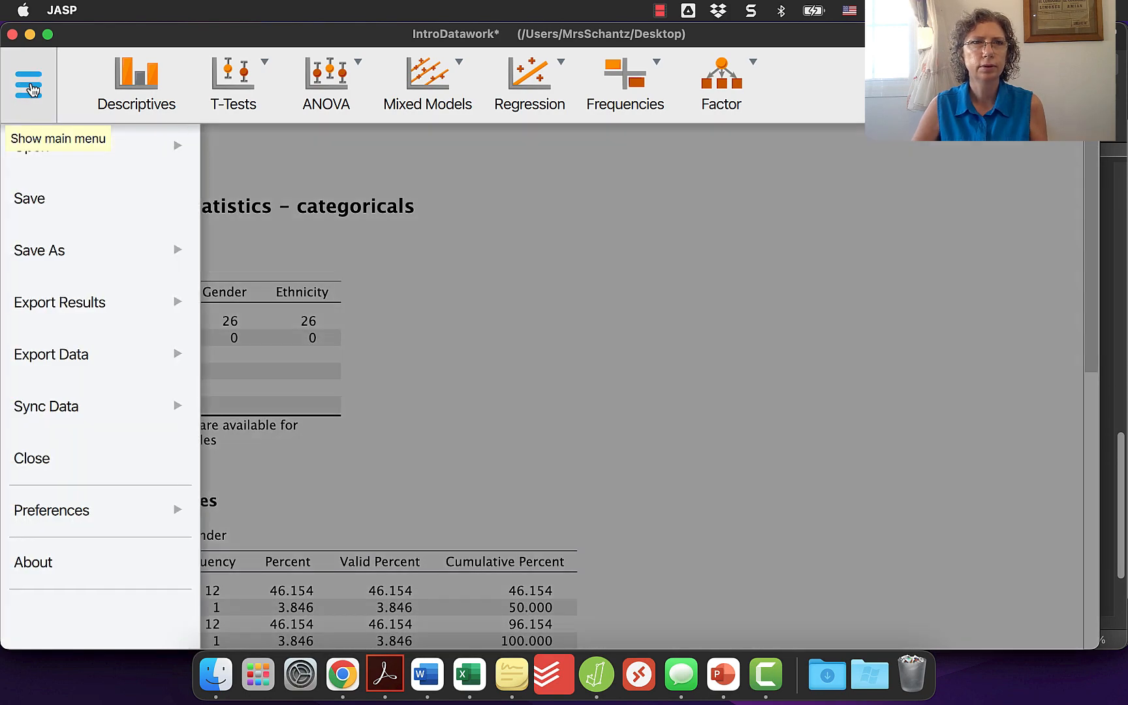
click(43, 310)
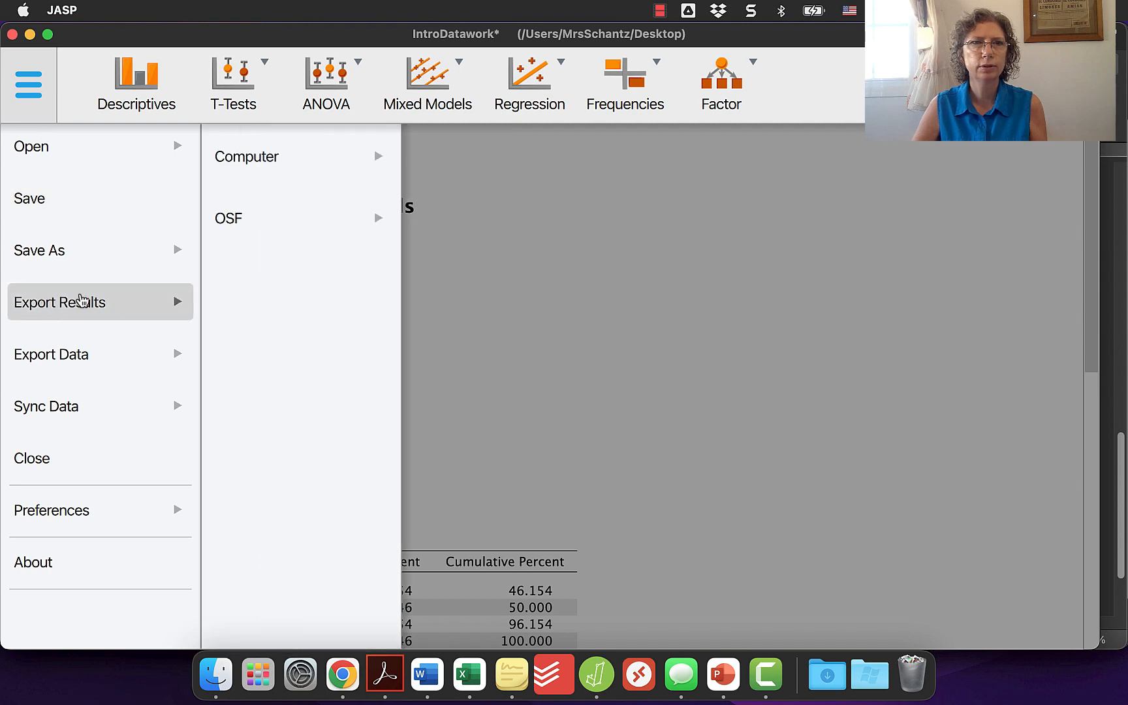
click(277, 160)
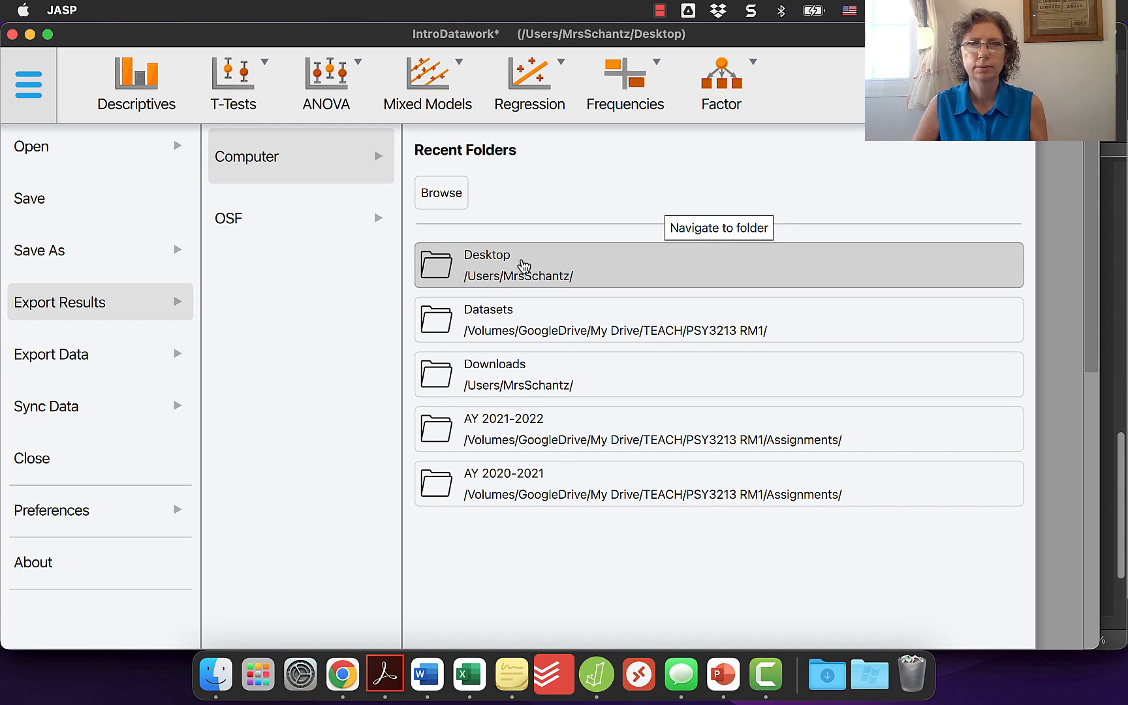
click(523, 264)
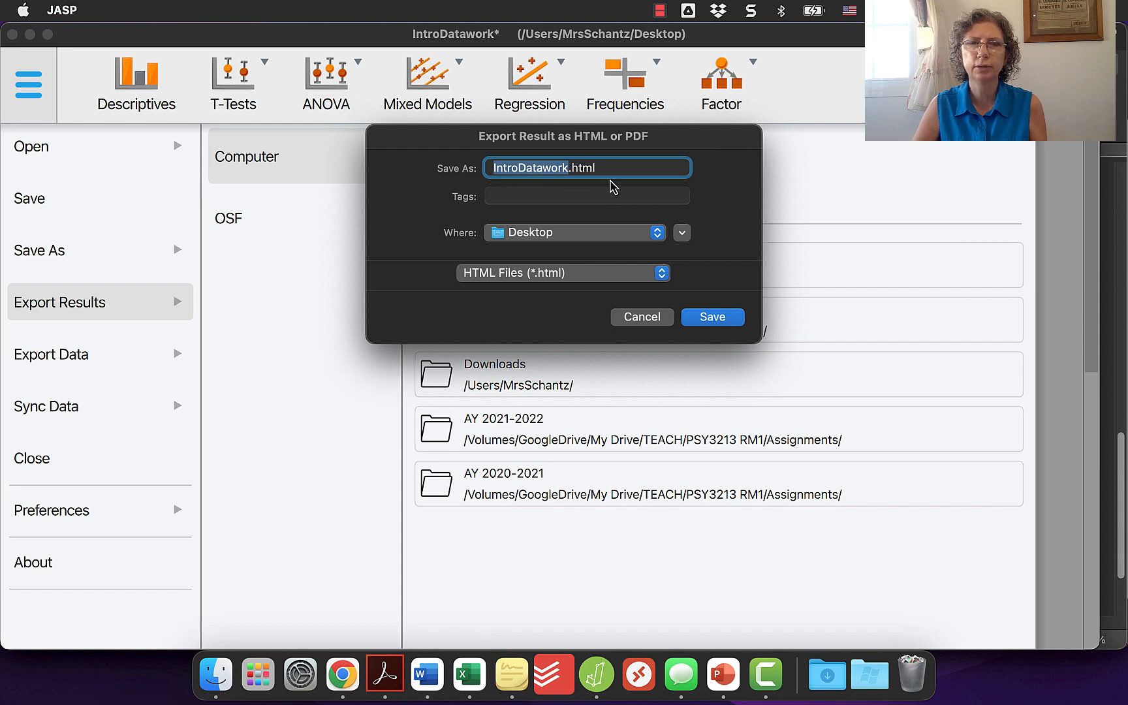
click(714, 318)
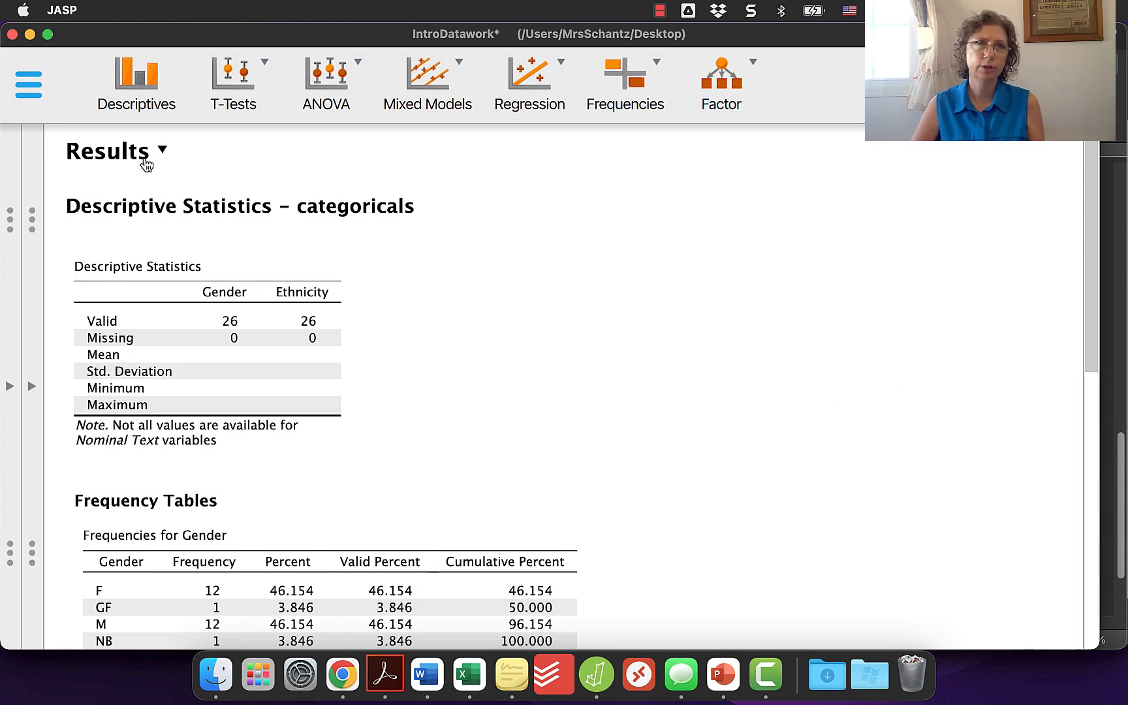
Look at the options of the Results heading, including Export Results, without choosing any, and return to the expanded results
click(163, 151)
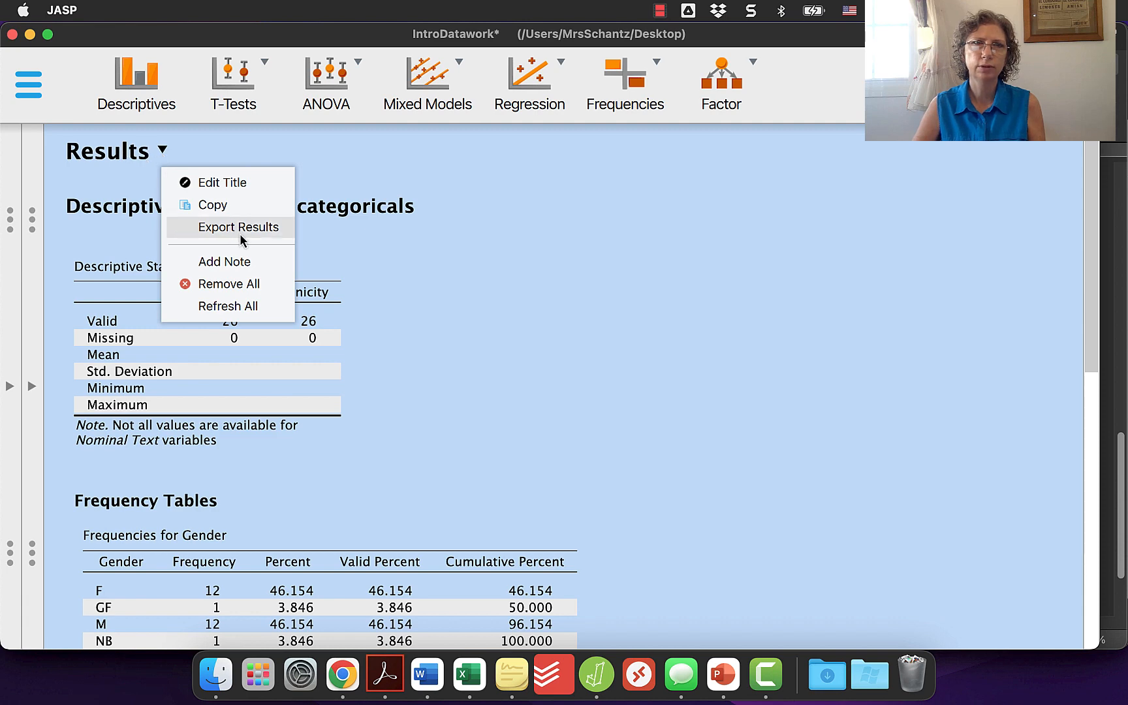
click(643, 261)
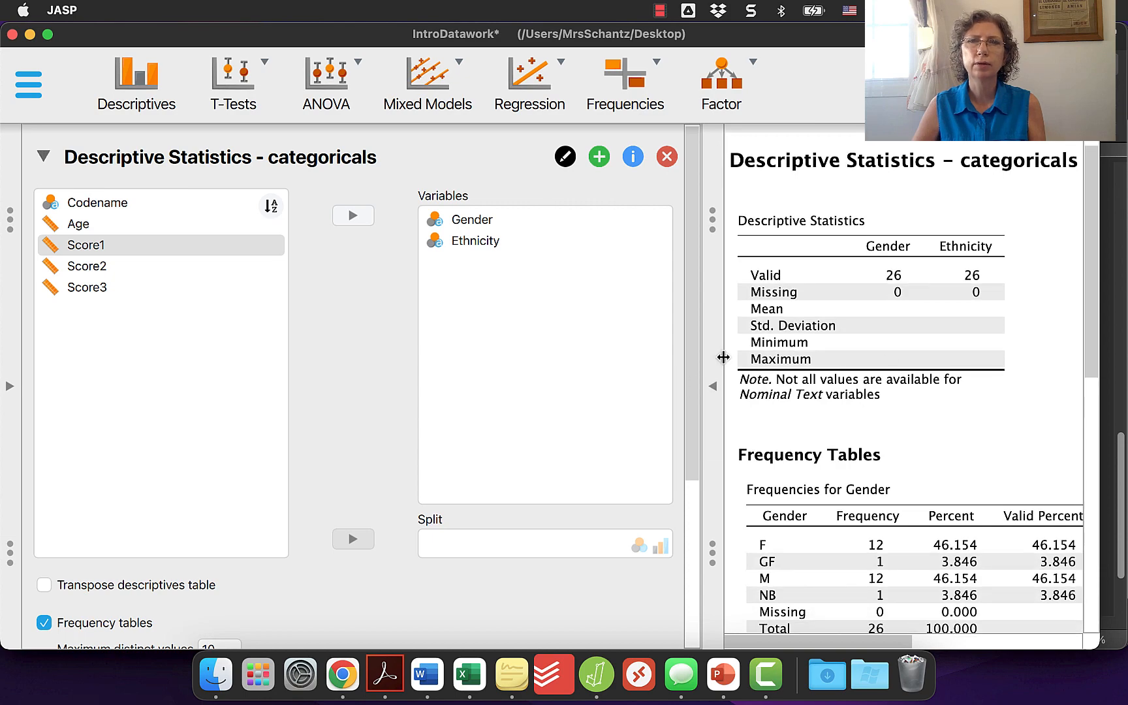
click(722, 386)
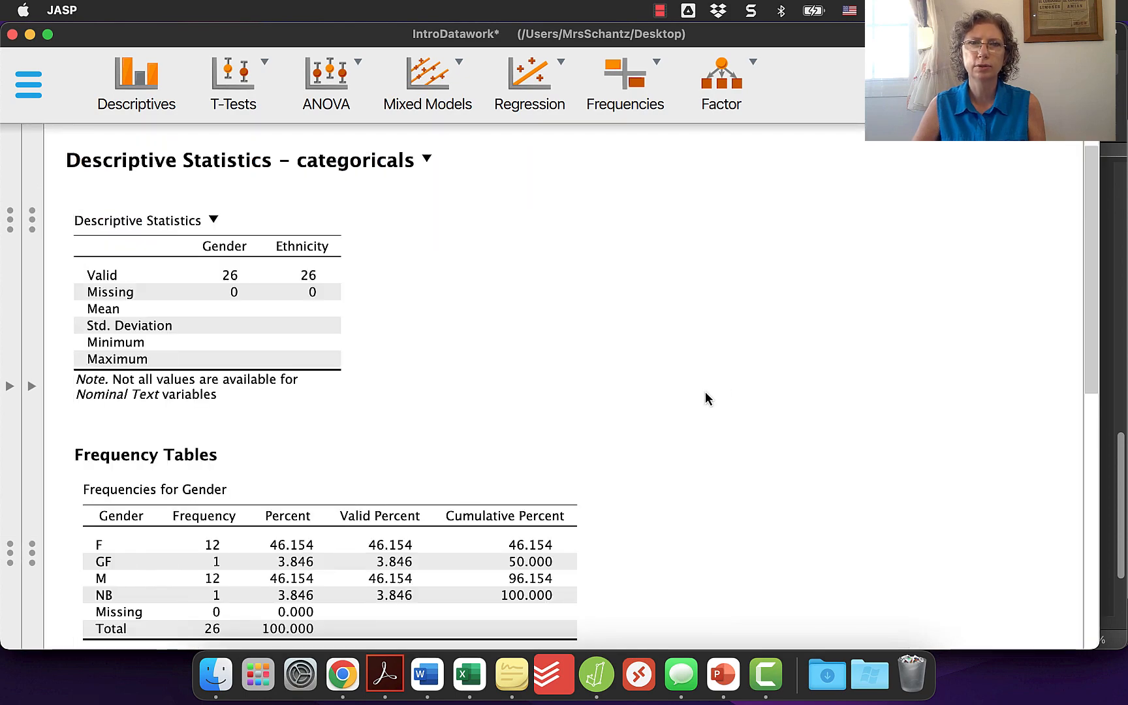
Copy the whole "Descriptive Statistics - continuous" analysis from the results
scroll(632, 405, down, 10)
scroll(636, 397, down, 2)
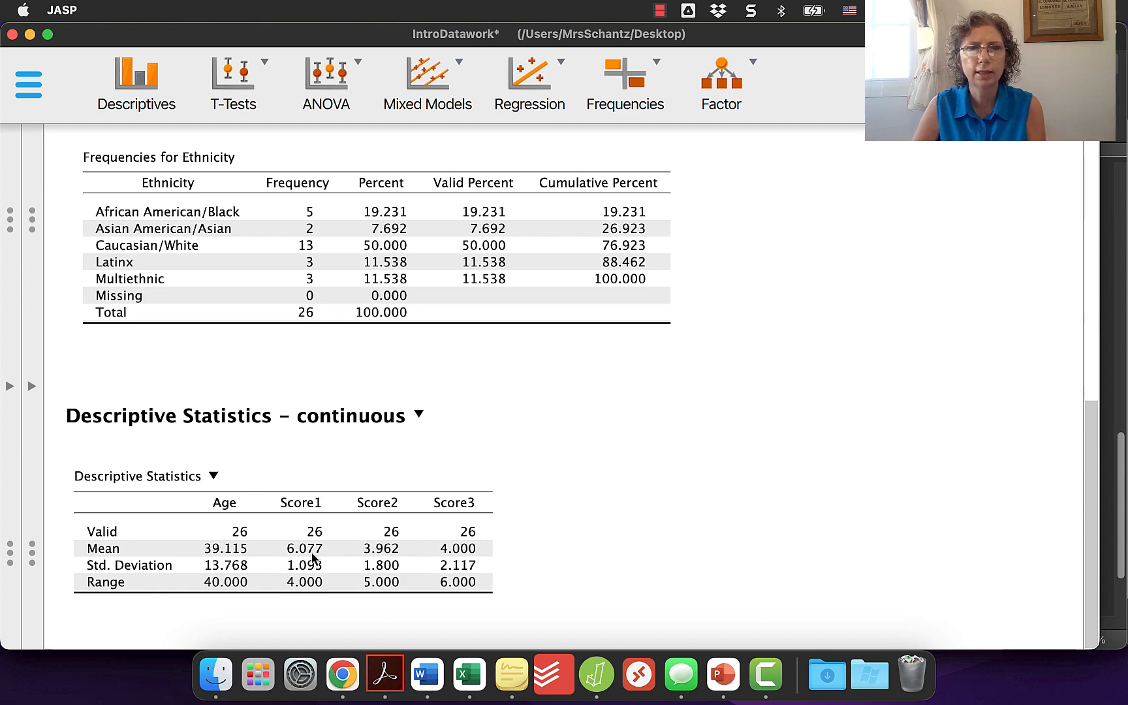
click(420, 416)
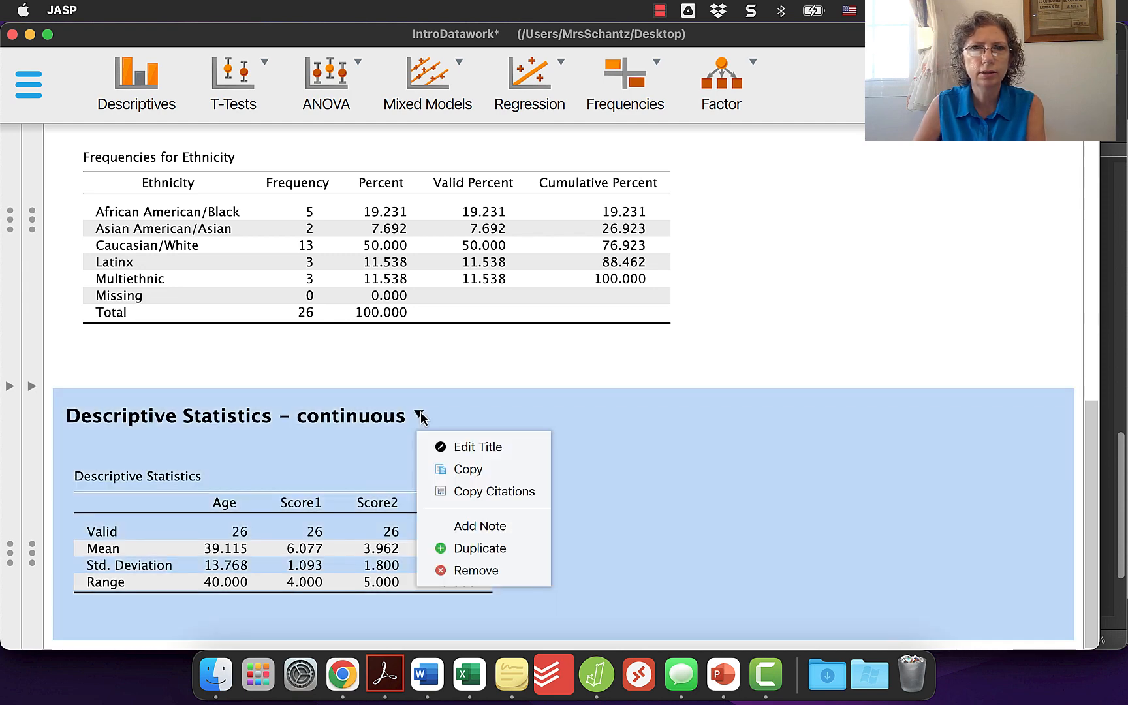
click(508, 471)
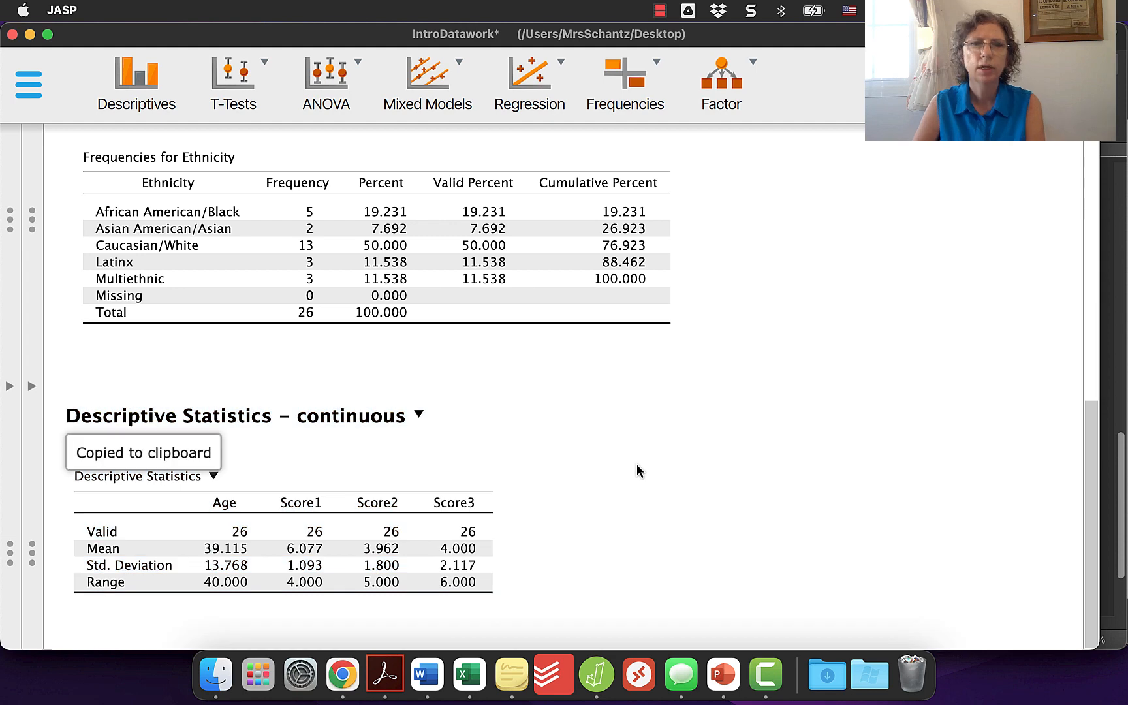
Switch to the lab sheet in Word, add two page breaks after the Of Note table, and paste the copied results on page 3
click(427, 674)
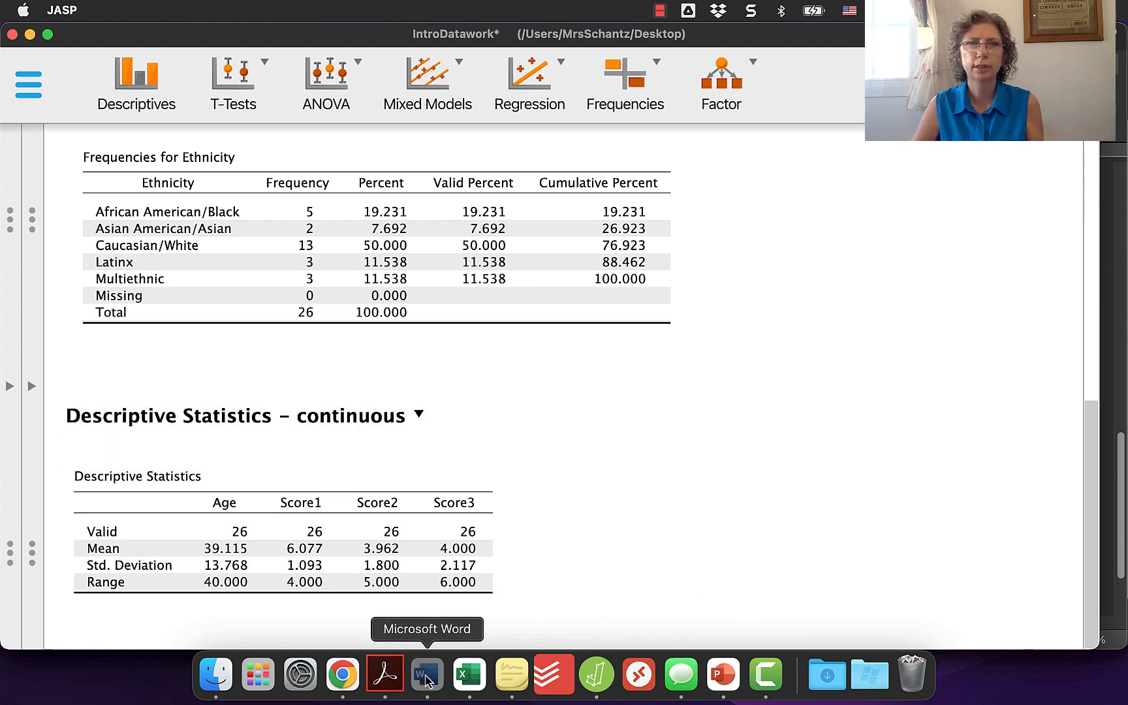
click(891, 530)
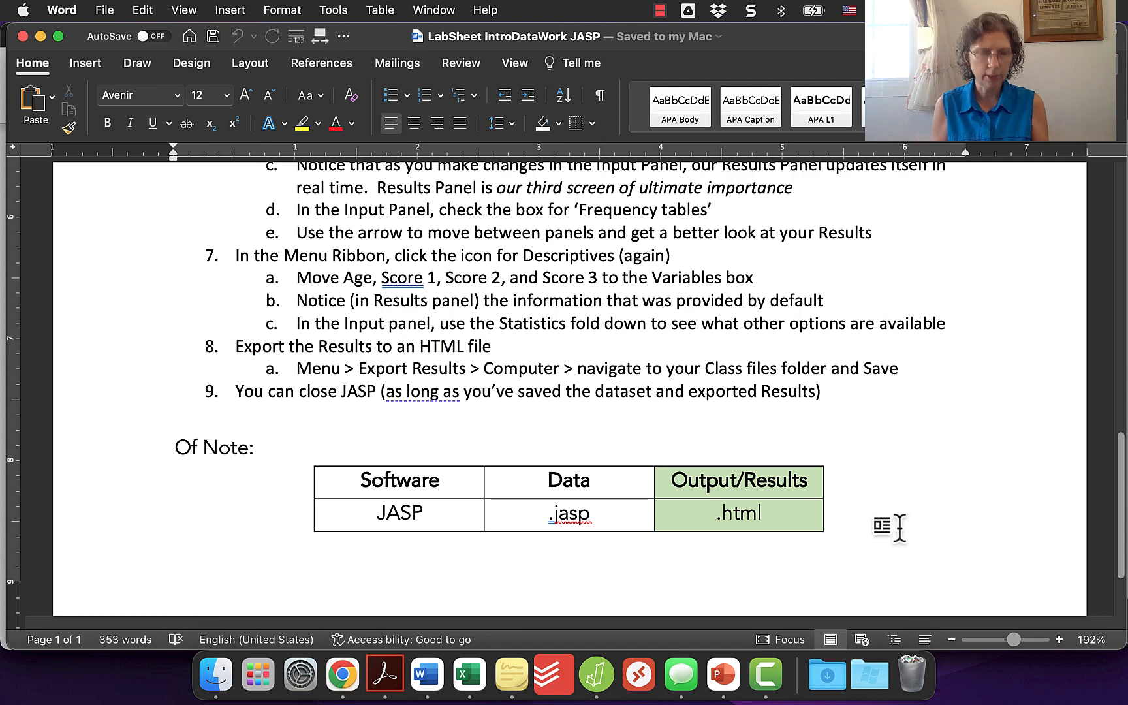
key(super+Return)
key(super+Return)
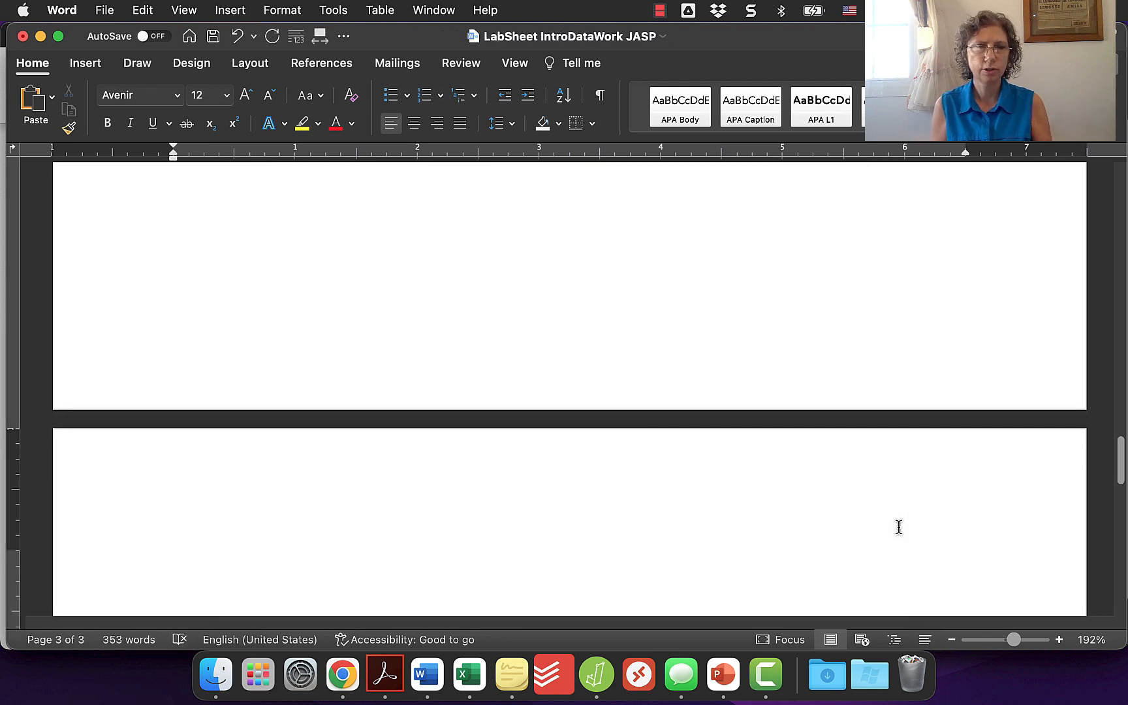
key(super+v)
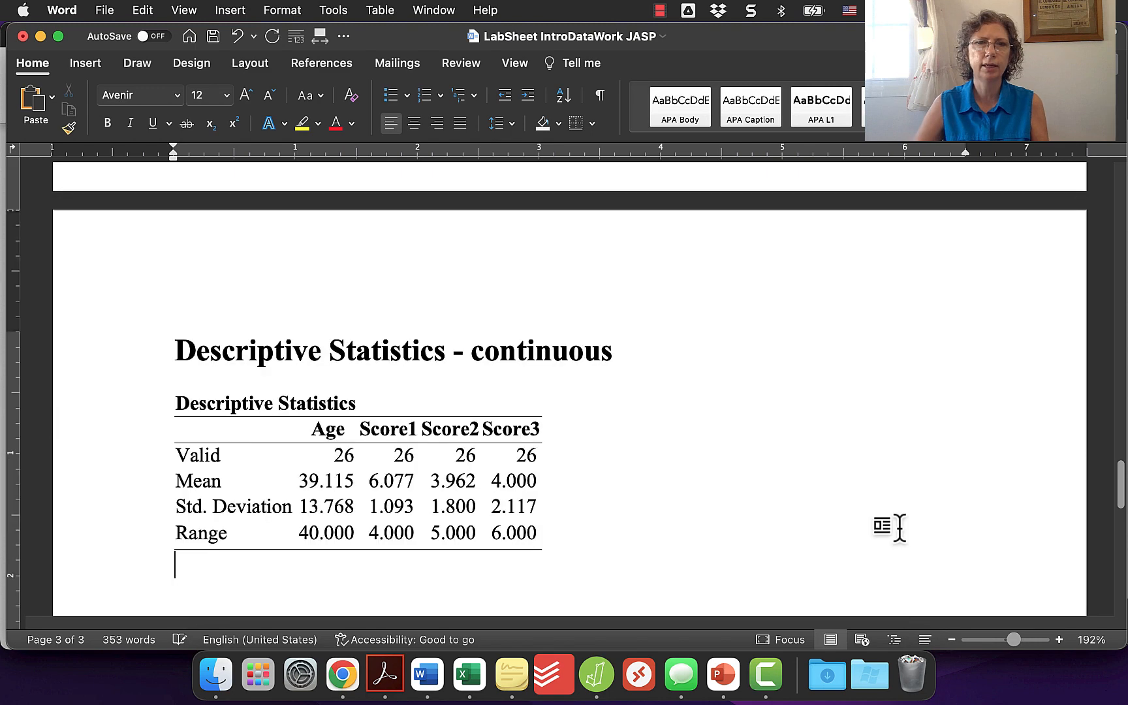
AutoFit the pasted Descriptive Statistics table so that it spans the full text width of the page
click(537, 542)
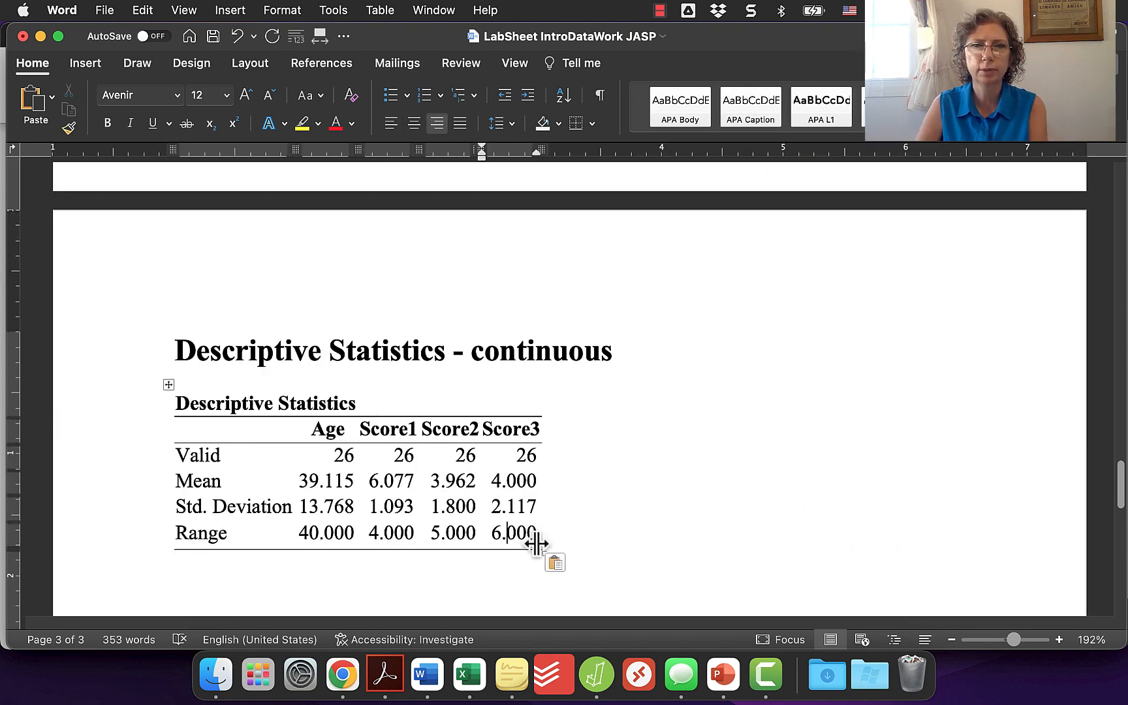
click(443, 464)
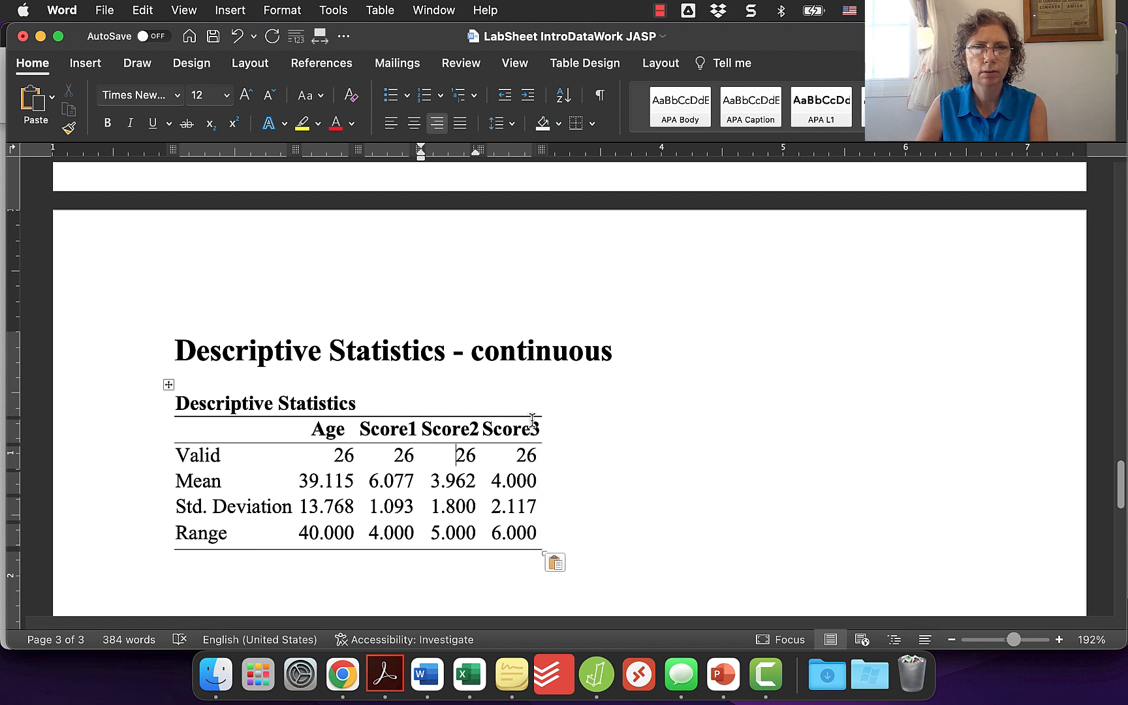
click(168, 385)
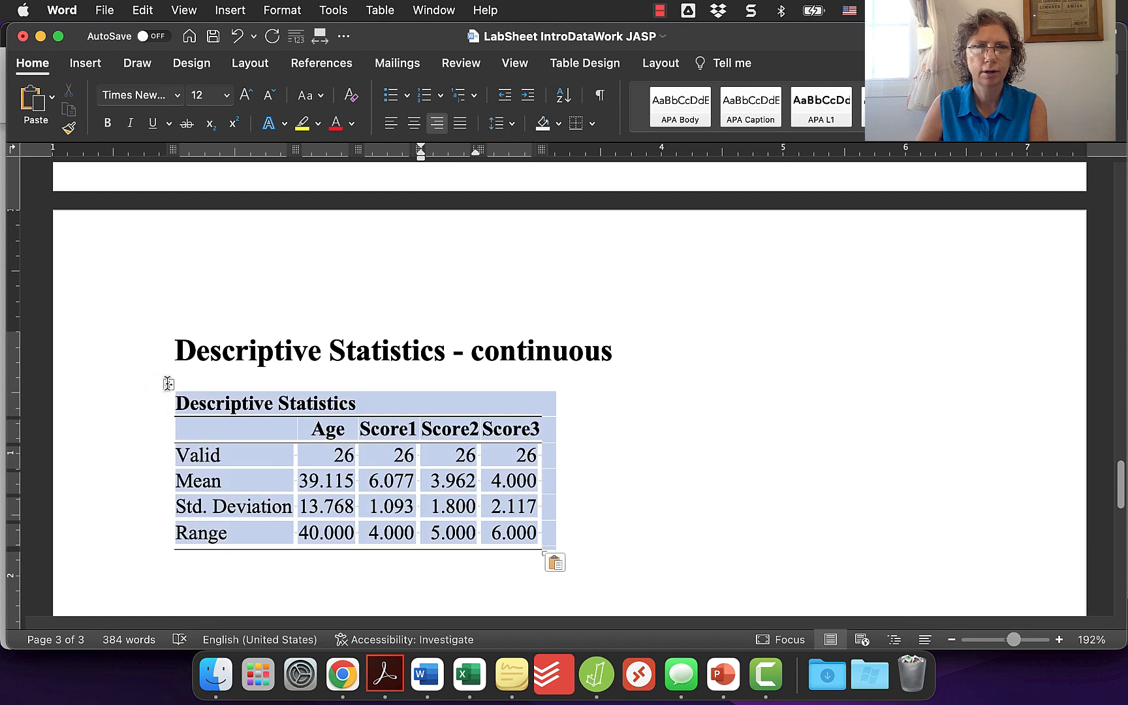
click(591, 68)
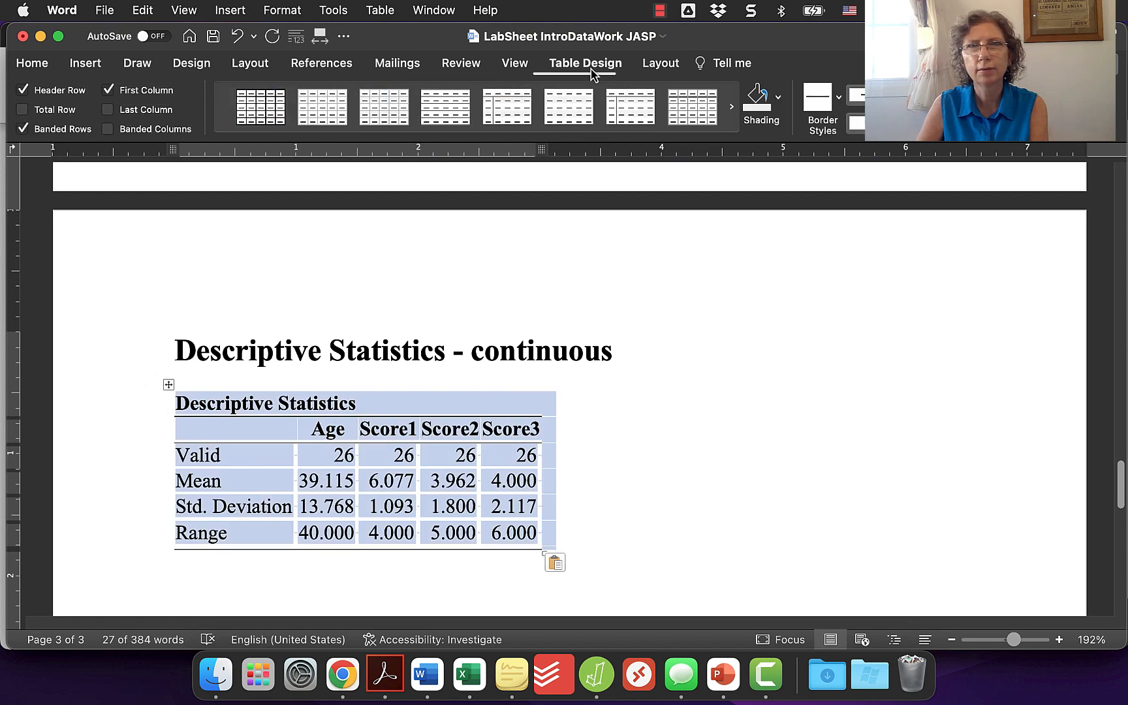
click(661, 63)
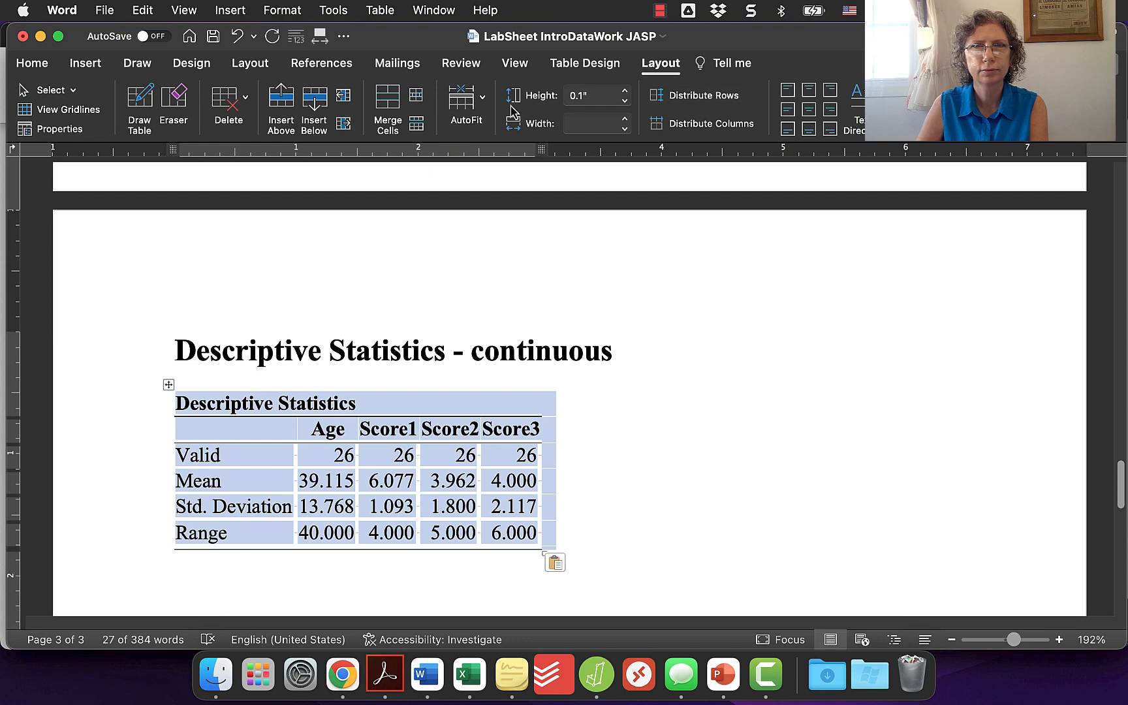
click(465, 109)
click(490, 148)
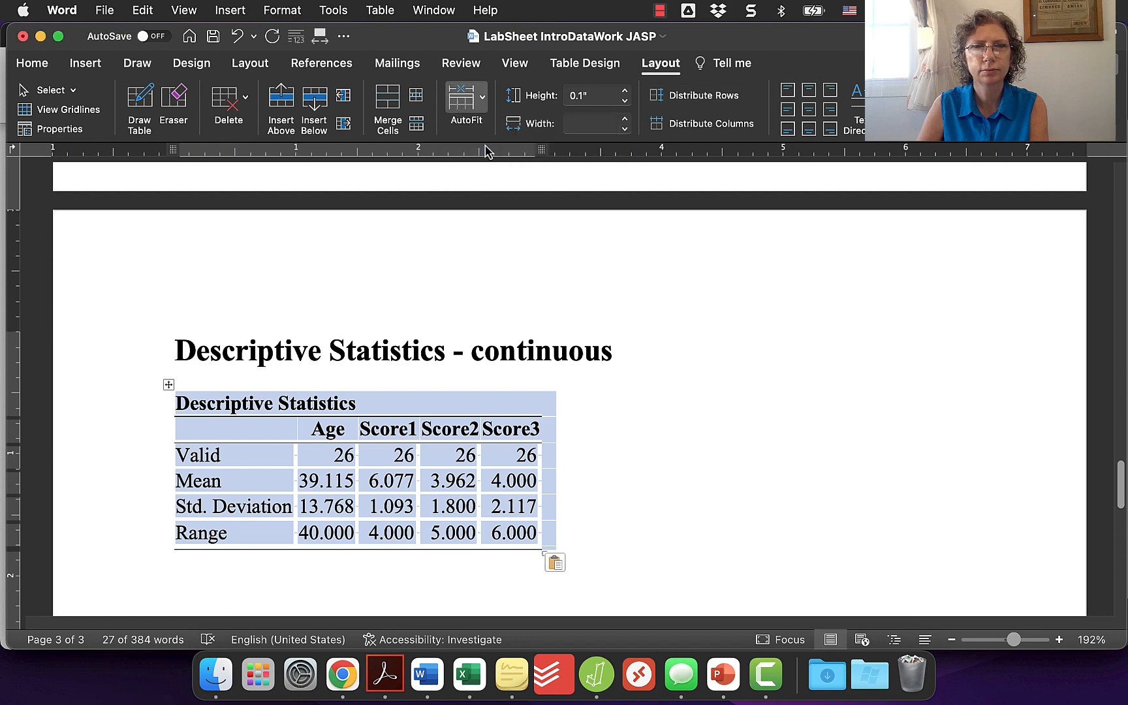
click(853, 591)
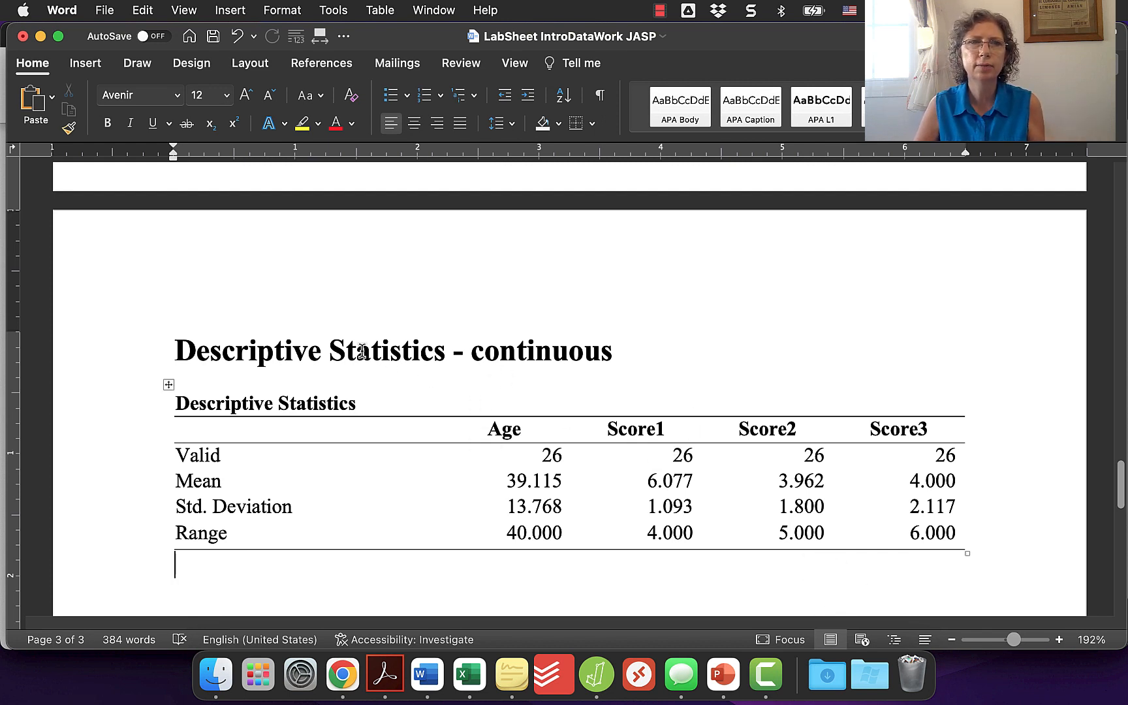
Centre the Age, Score1, Score2 and Score3 columns of the pasted table, from the header row through the Range row
drag(363, 350, 517, 351)
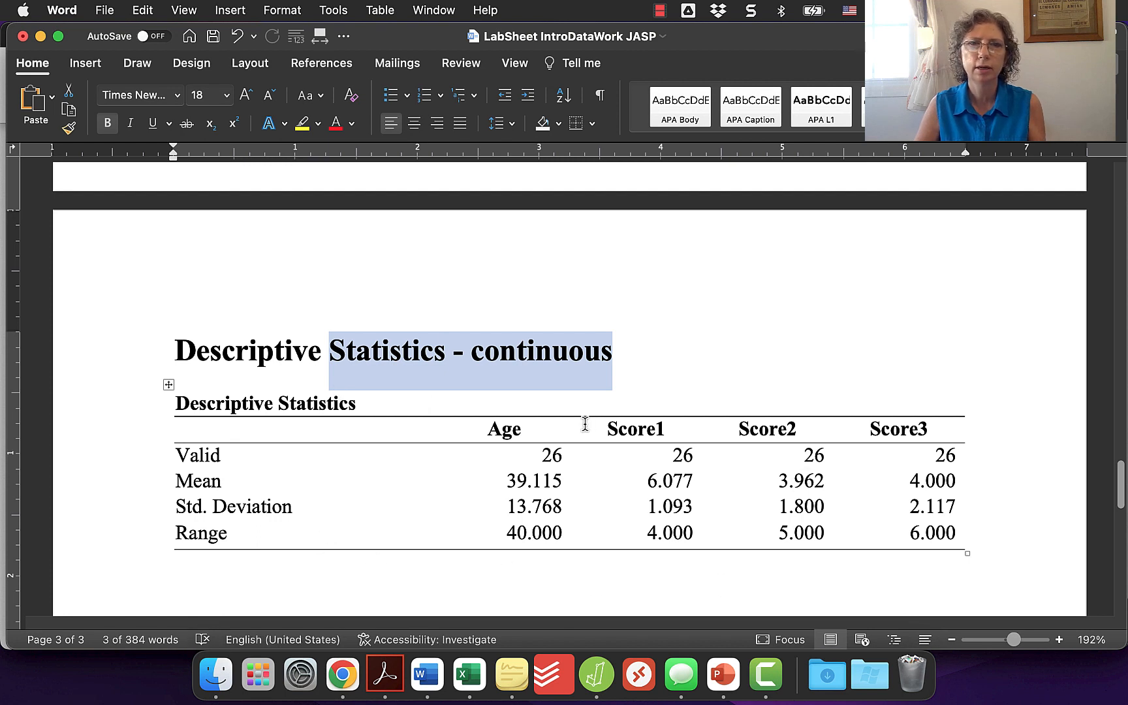
drag(557, 431, 578, 568)
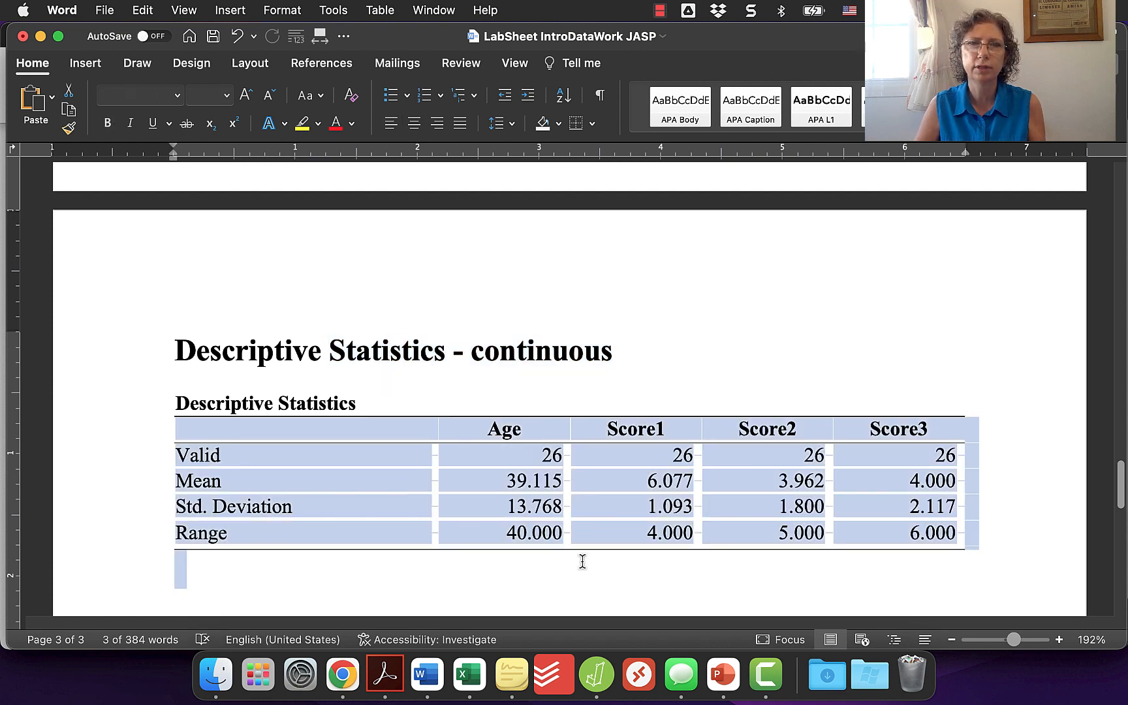
click(479, 505)
drag(493, 428, 909, 534)
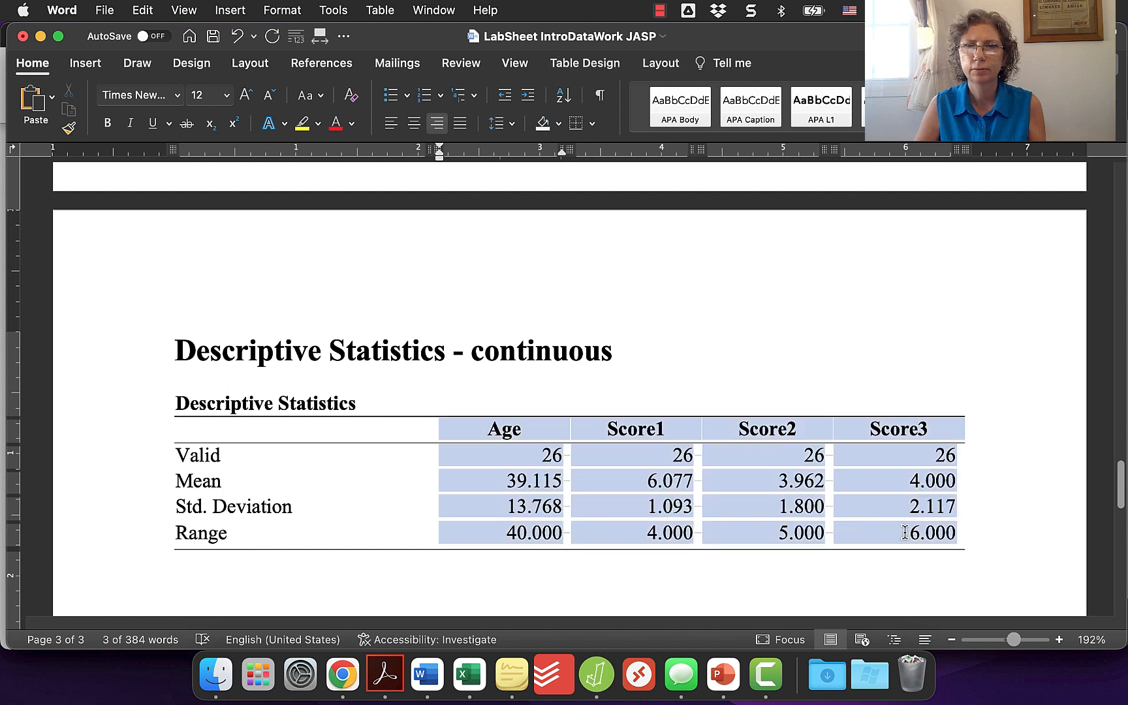
click(414, 124)
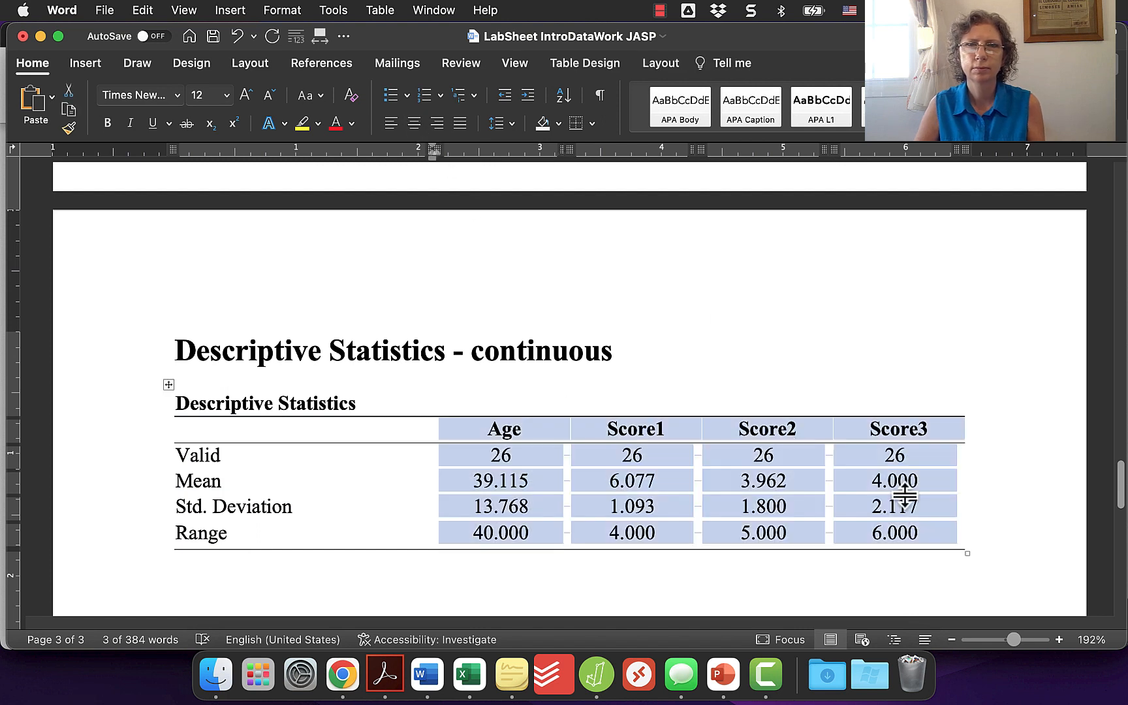
click(861, 572)
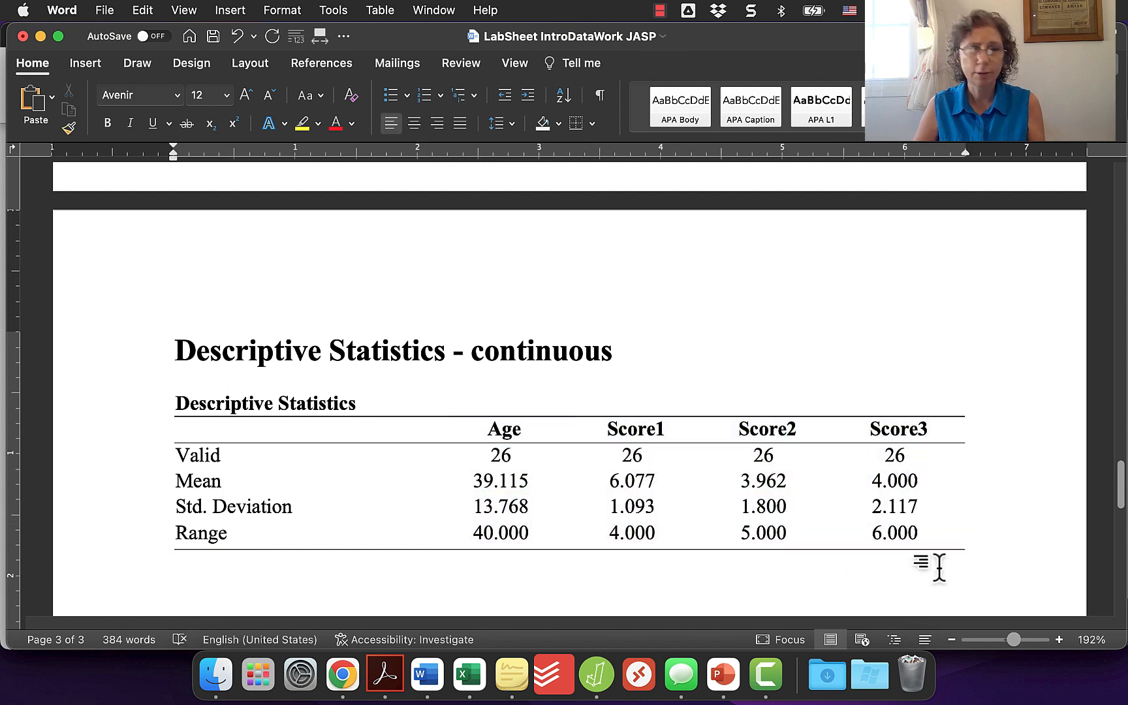
Look at the JASP results, return to the lab sheet in Word, and review instruction 9 about closing JASP
key(super+Tab)
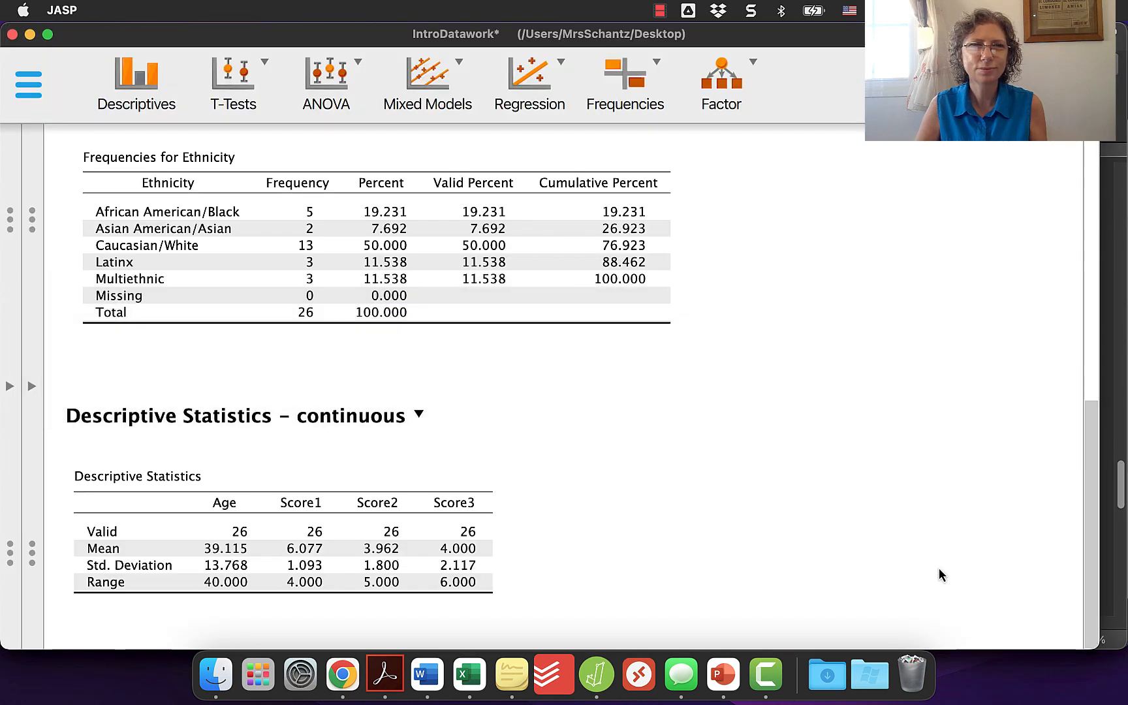
key(super+Tab)
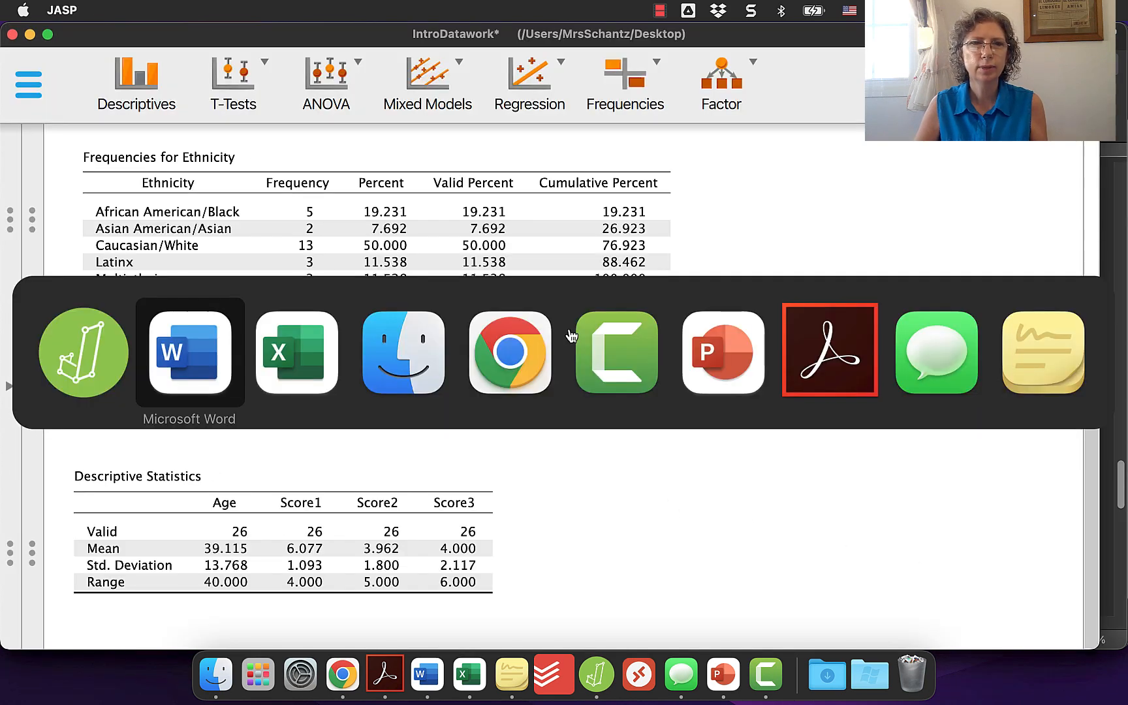
scroll(630, 385, up, 10)
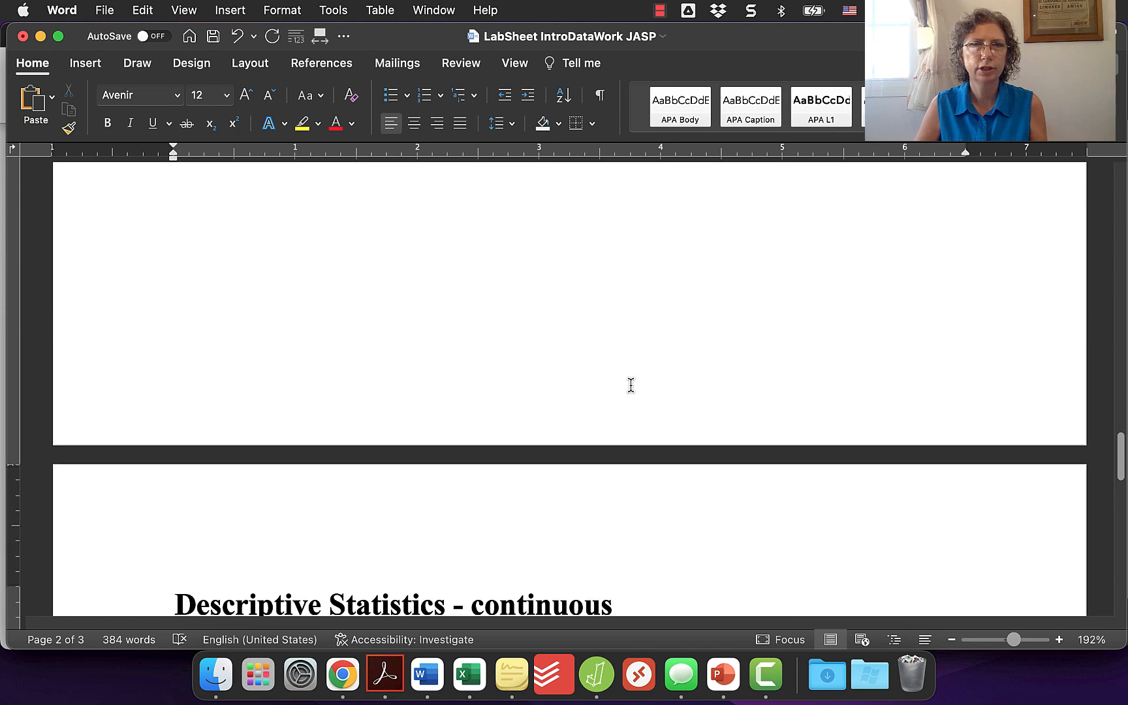
scroll(630, 385, up, 10)
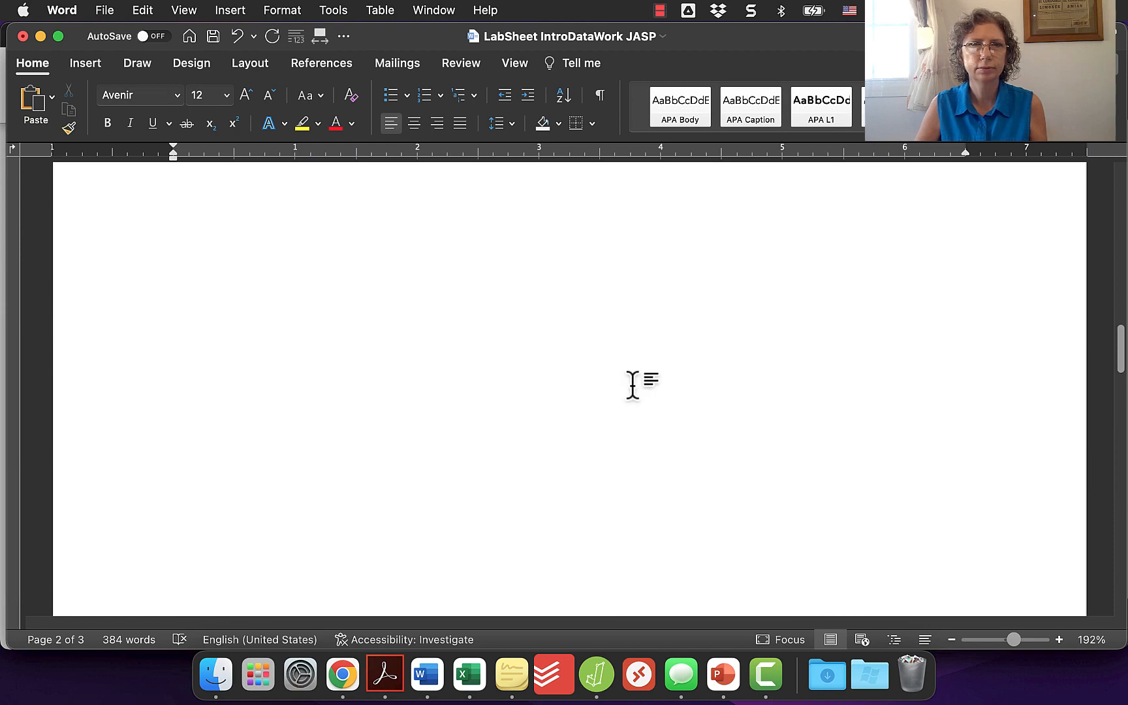
scroll(635, 389, up, 5)
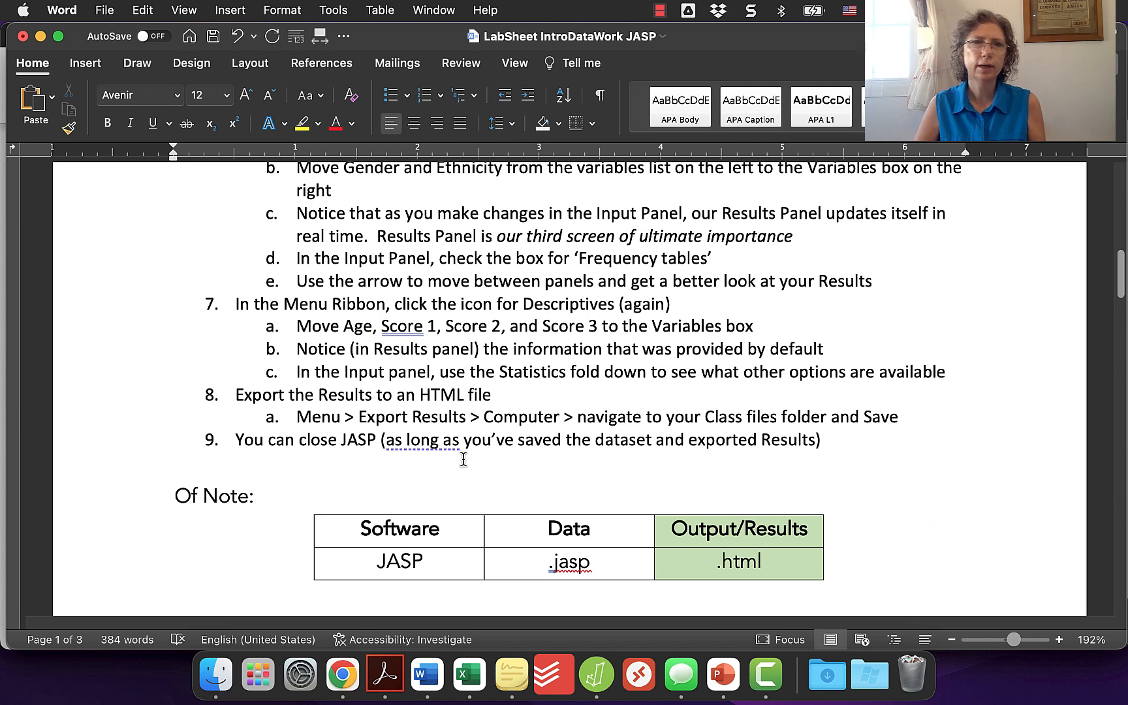
drag(462, 449, 387, 441)
click(387, 440)
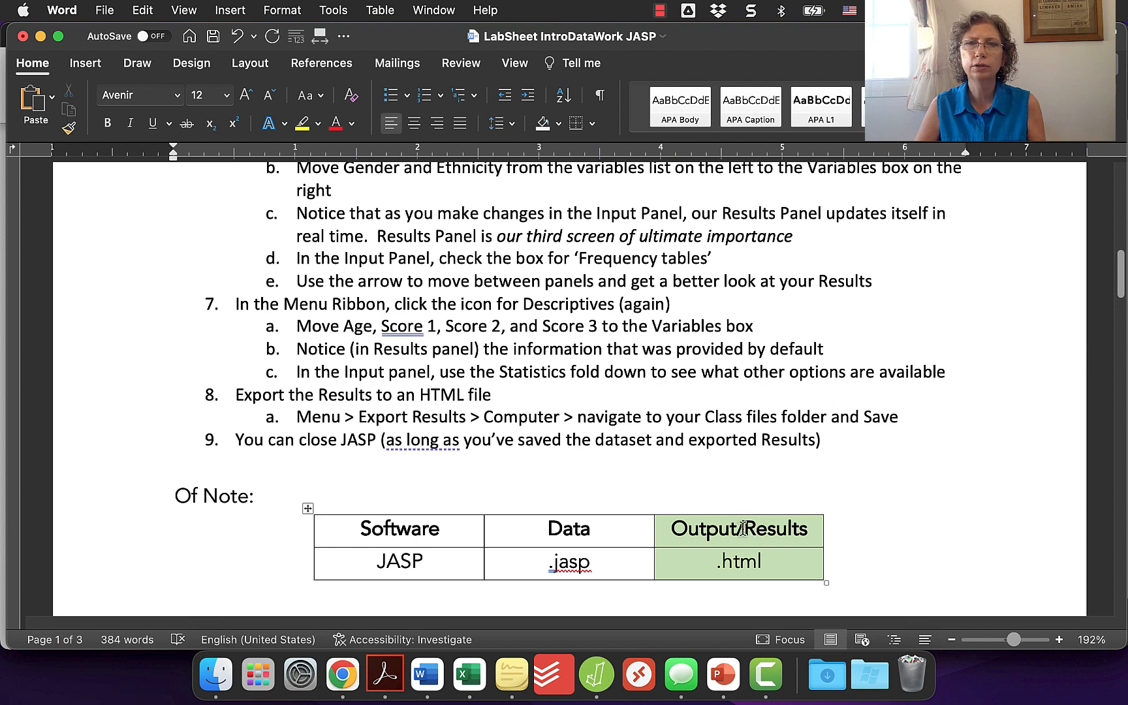
Shorten the "Output/Results" header in the Of Note table to "Results"
click(983, 531)
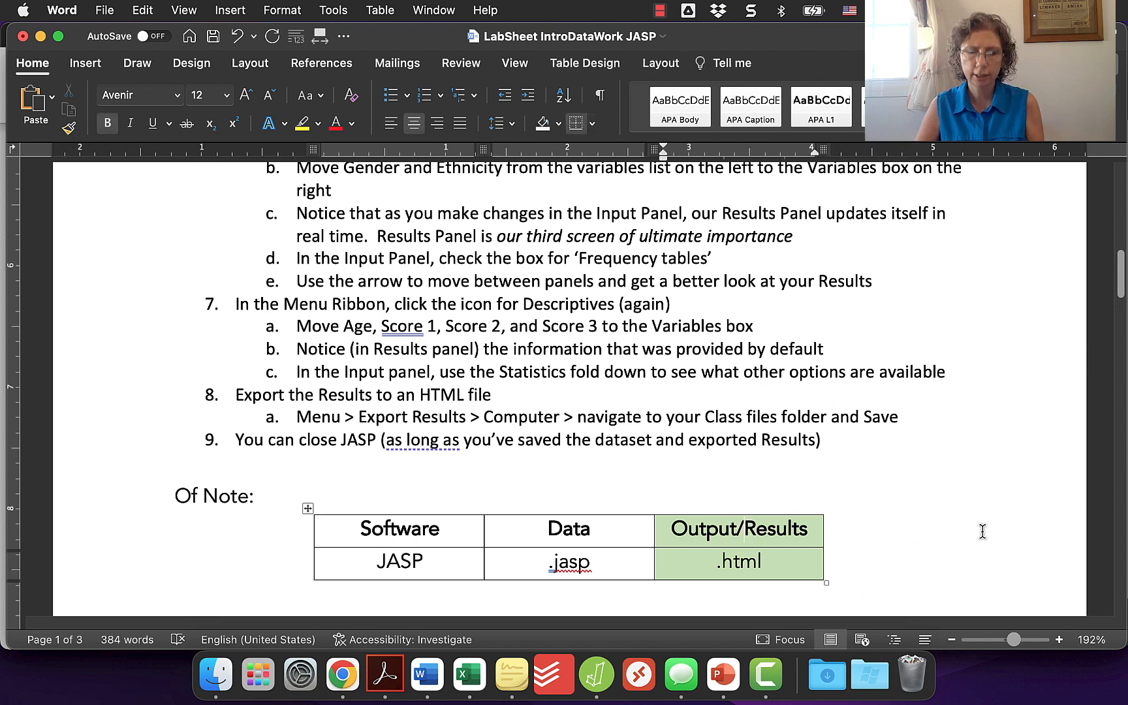
key(BackSpace)
key(BackSpace)
key(BackSpace)
key(BackSpace)
key(BackSpace)
key(BackSpace)
key(BackSpace)
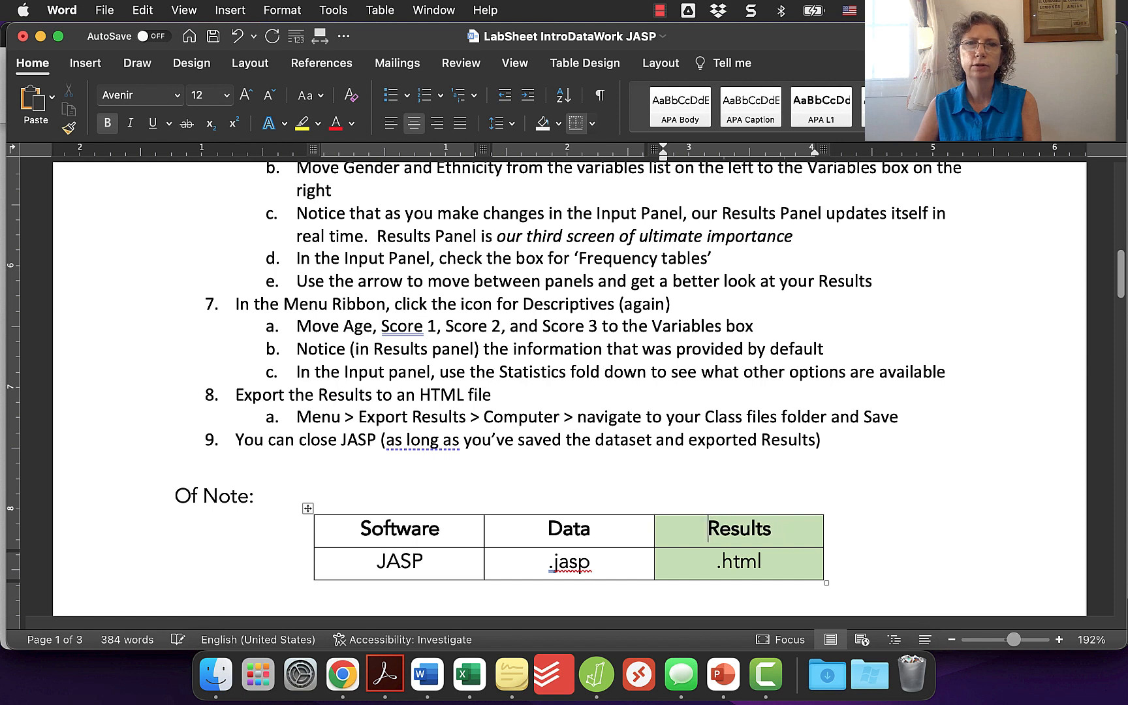
double_click(755, 527)
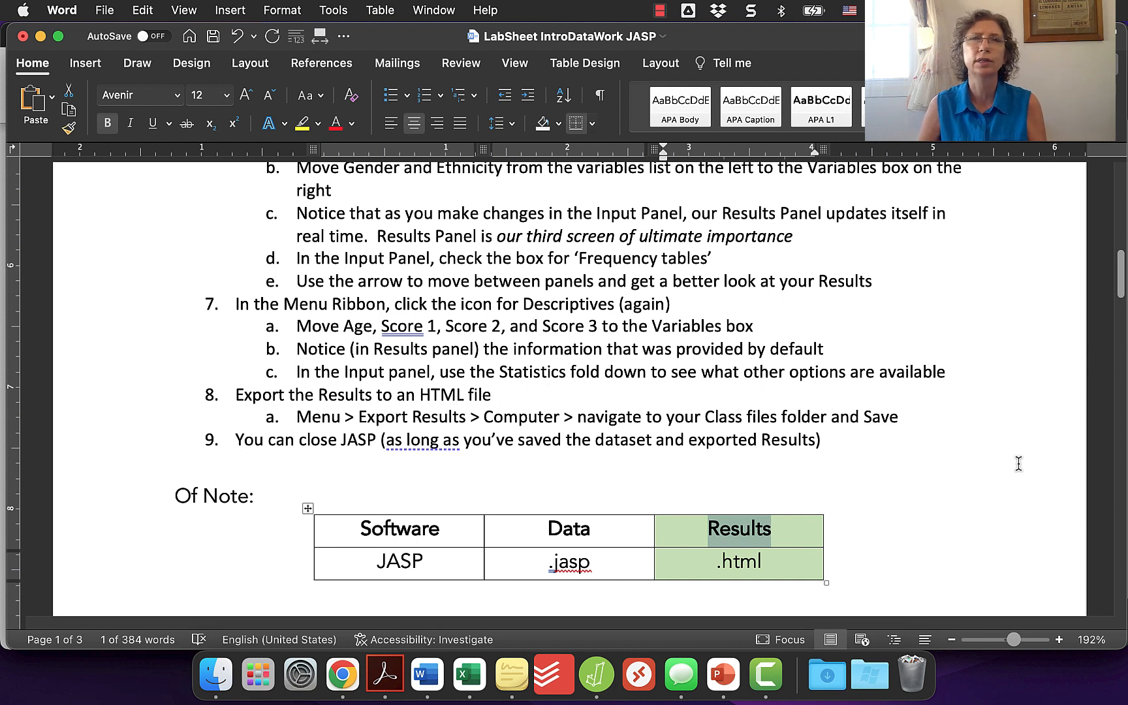
click(838, 367)
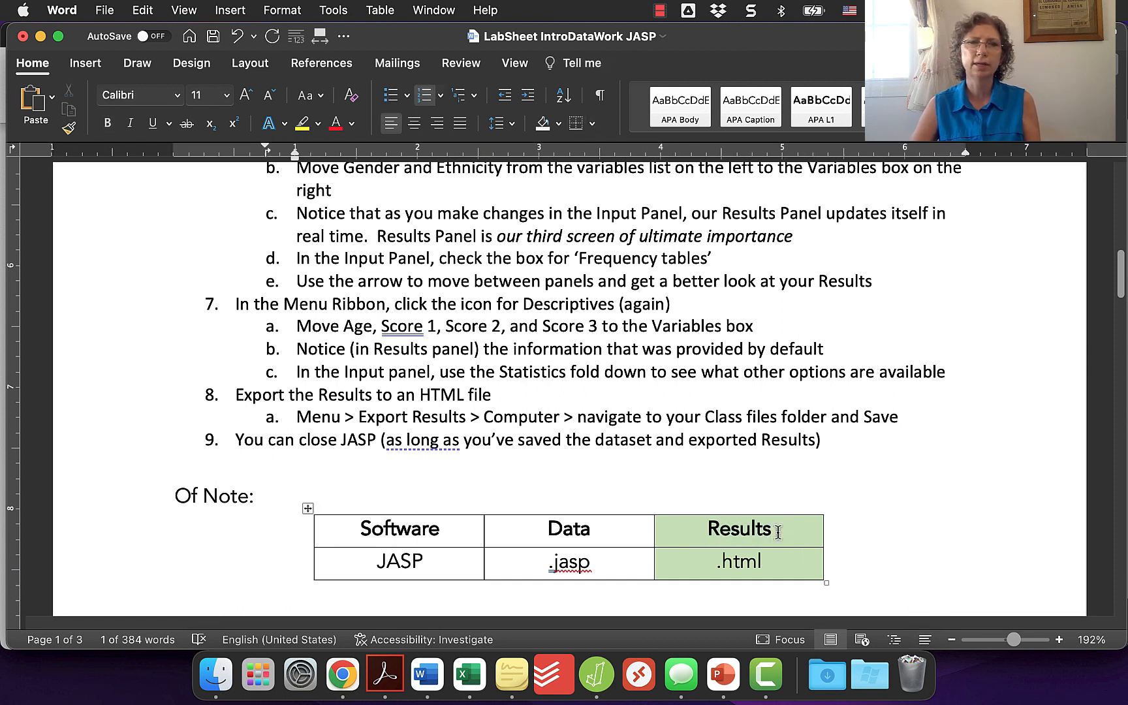